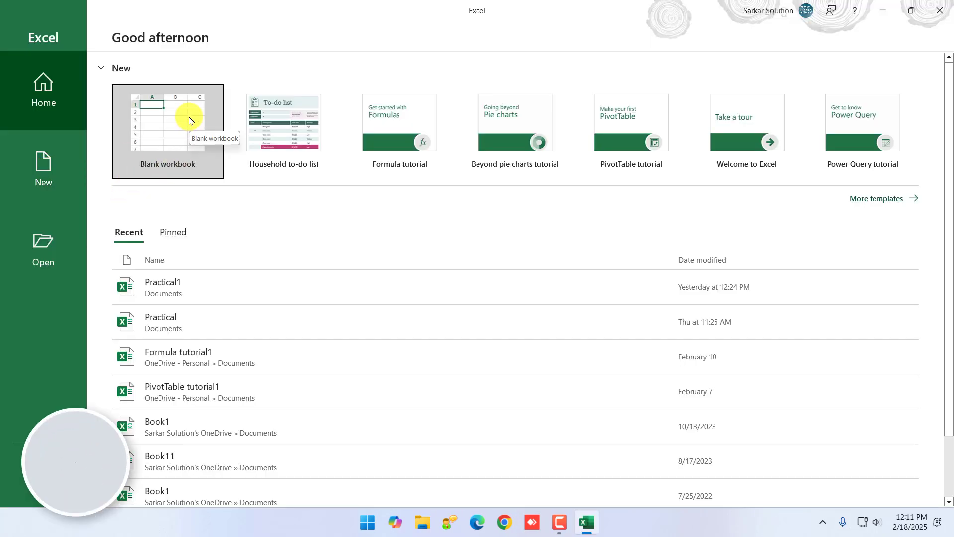
Create a blank workbook, view the list of recently opened workbooks, and return to the empty sheet
{"action": "left_click", "coordinate": [187, 120]}
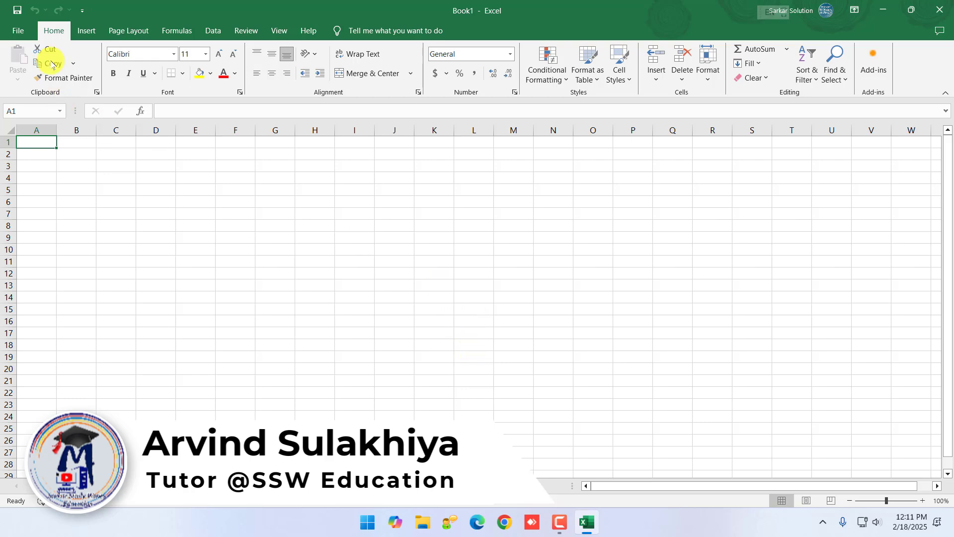
{"action": "left_click", "coordinate": [17, 31]}
{"action": "left_click", "coordinate": [58, 119]}
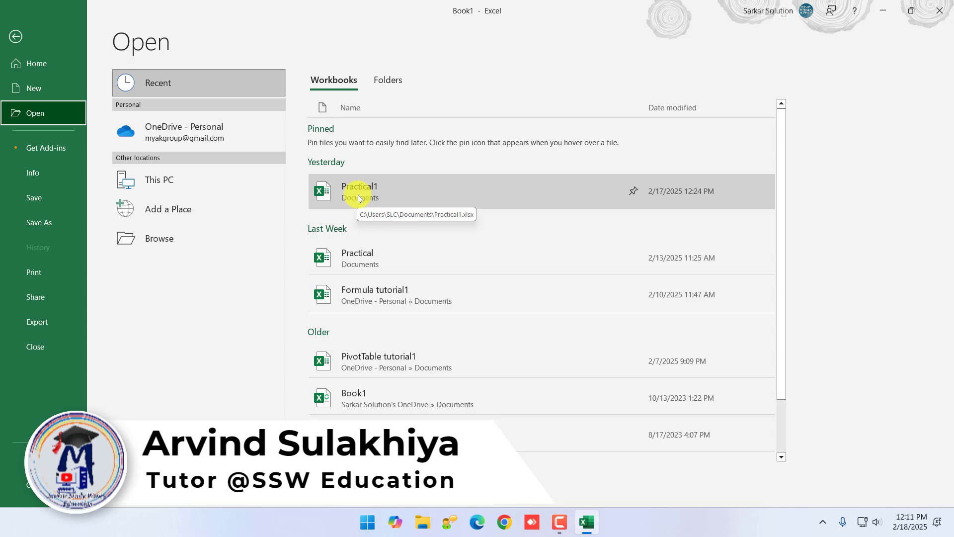
{"action": "left_click", "coordinate": [15, 36]}
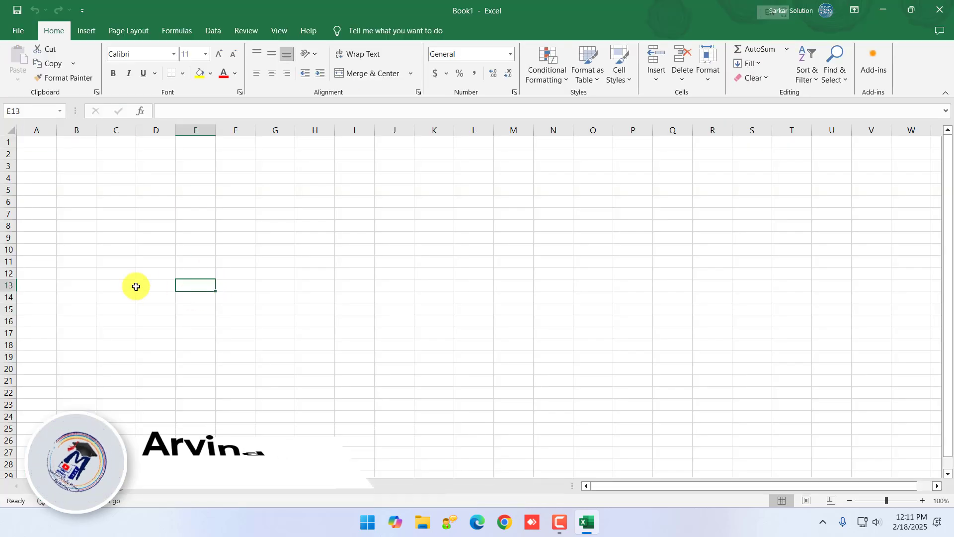
{"action": "scroll", "coordinate": [36, 208], "scroll_direction": "up", "scroll_amount": 4}
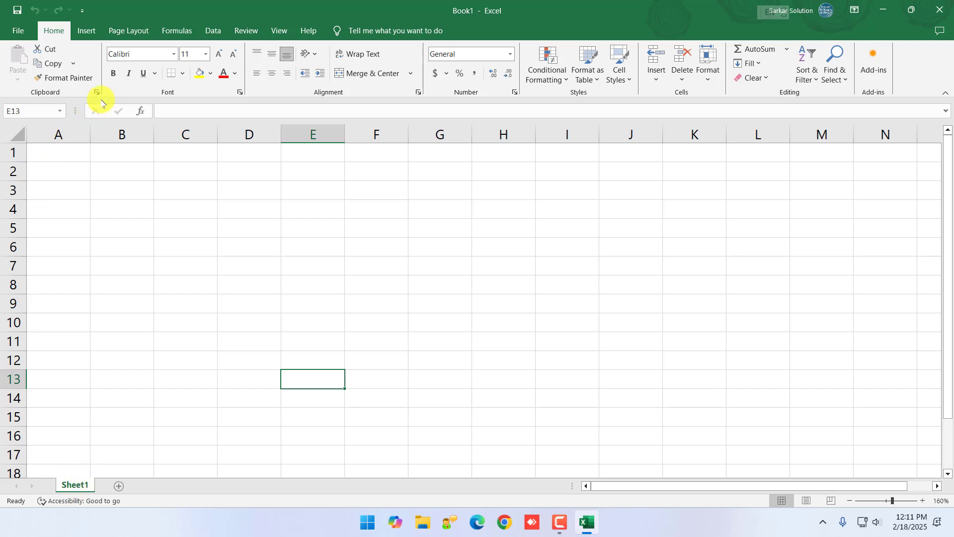
{"action": "left_click", "coordinate": [382, 276]}
{"action": "left_click", "coordinate": [257, 227]}
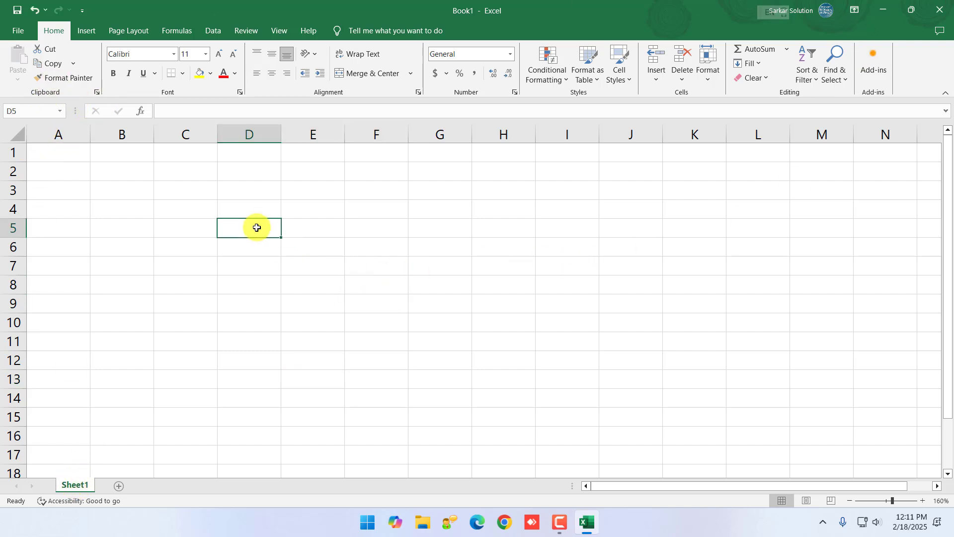
{"action": "left_click", "coordinate": [282, 253]}
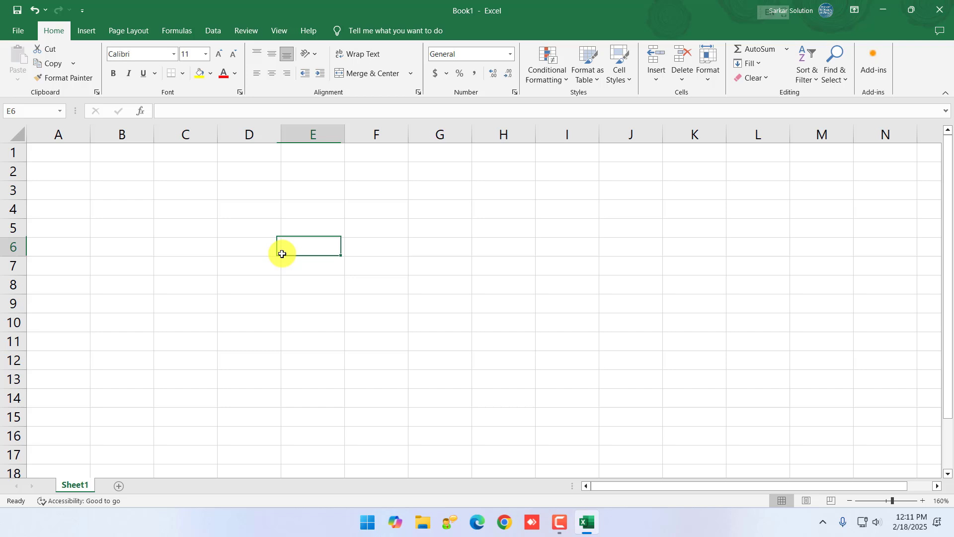
{"action": "left_click", "coordinate": [228, 219]}
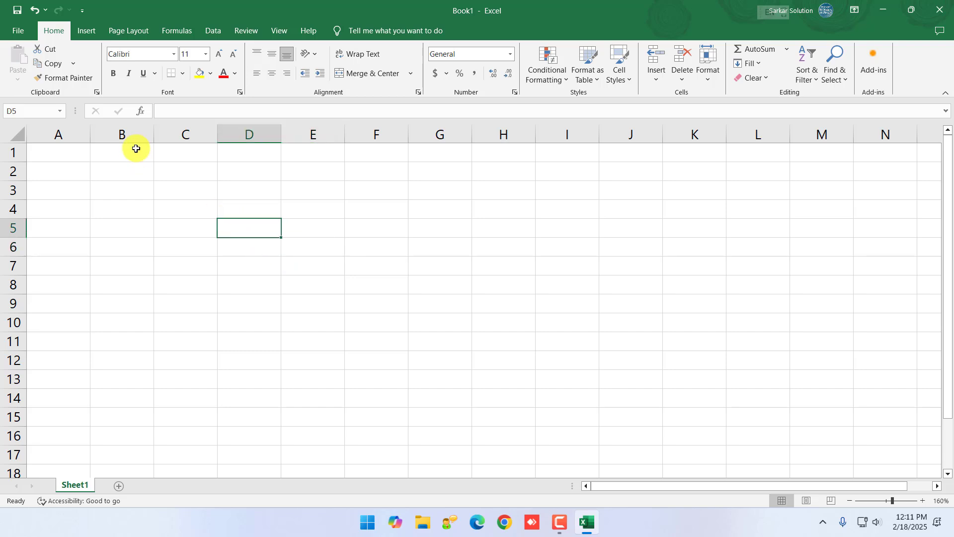
Select the whole columns A, B, C and D one after another
{"action": "left_click", "coordinate": [69, 132]}
{"action": "left_click", "coordinate": [104, 132]}
{"action": "left_click", "coordinate": [189, 130]}
{"action": "left_click", "coordinate": [255, 132]}
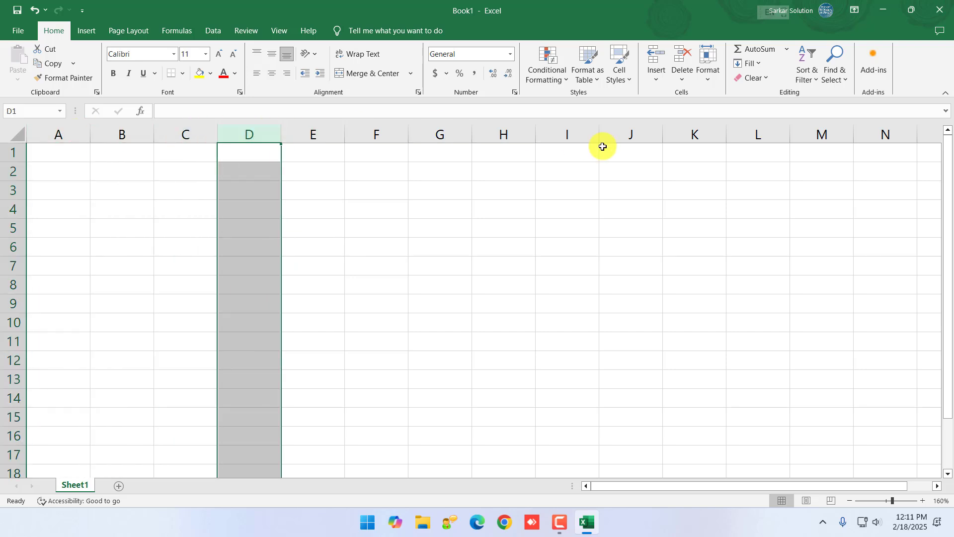
Enter the number 16384 in cell E3
{"action": "left_click", "coordinate": [297, 198]}
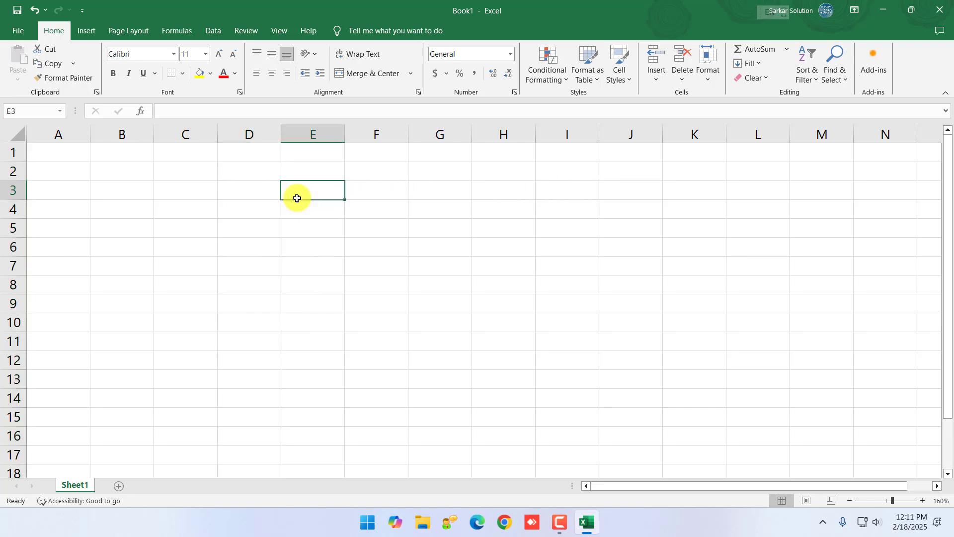
{"action": "type", "text": "16384"}
{"action": "key", "text": "Return"}
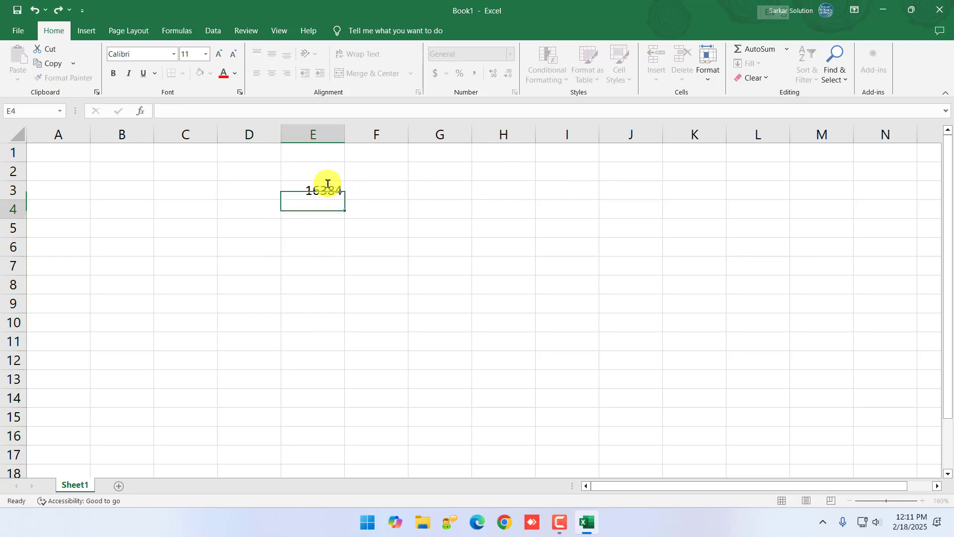
Select the whole rows 1, 2, 3 and 4 one after another
{"action": "left_click", "coordinate": [15, 150]}
{"action": "left_click", "coordinate": [13, 170]}
{"action": "left_click", "coordinate": [14, 189]}
{"action": "left_click", "coordinate": [13, 209]}
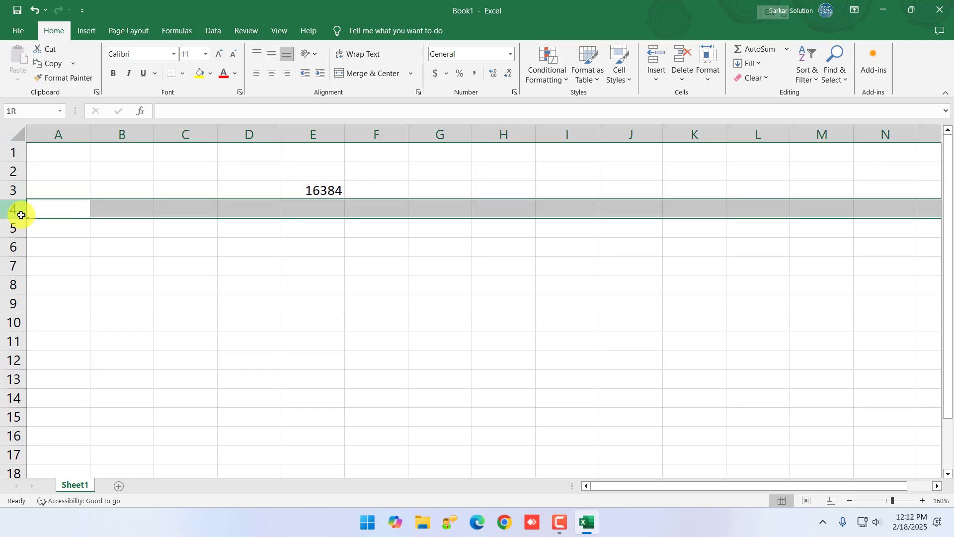
Enter the number 1048576 in cell E4
{"action": "left_click", "coordinate": [319, 205]}
{"action": "type", "text": "1048576"}
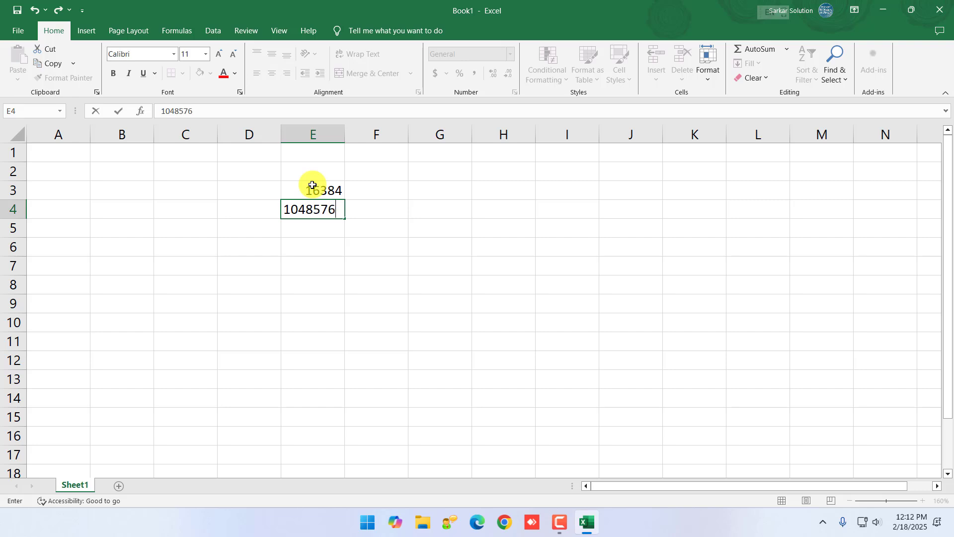
{"action": "left_click", "coordinate": [321, 265]}
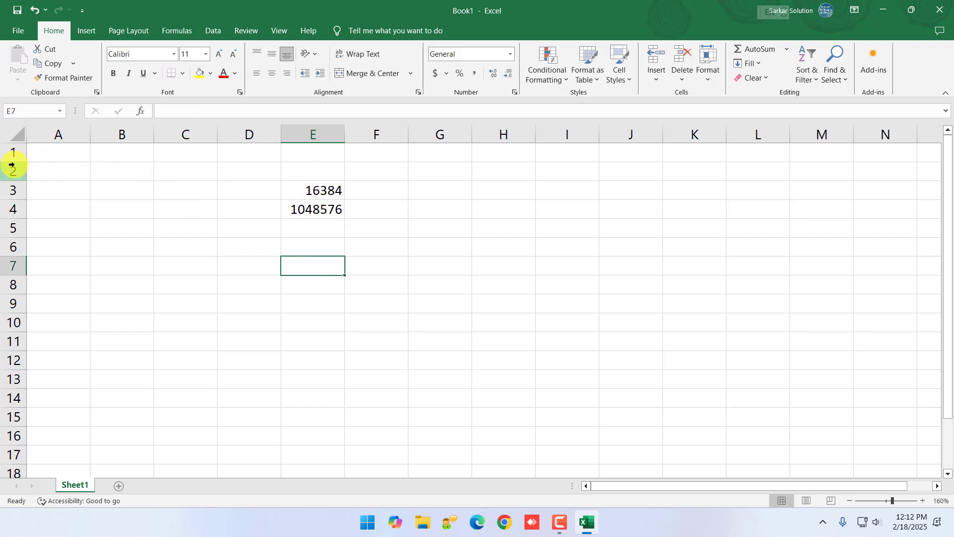
{"action": "left_click", "coordinate": [52, 133]}
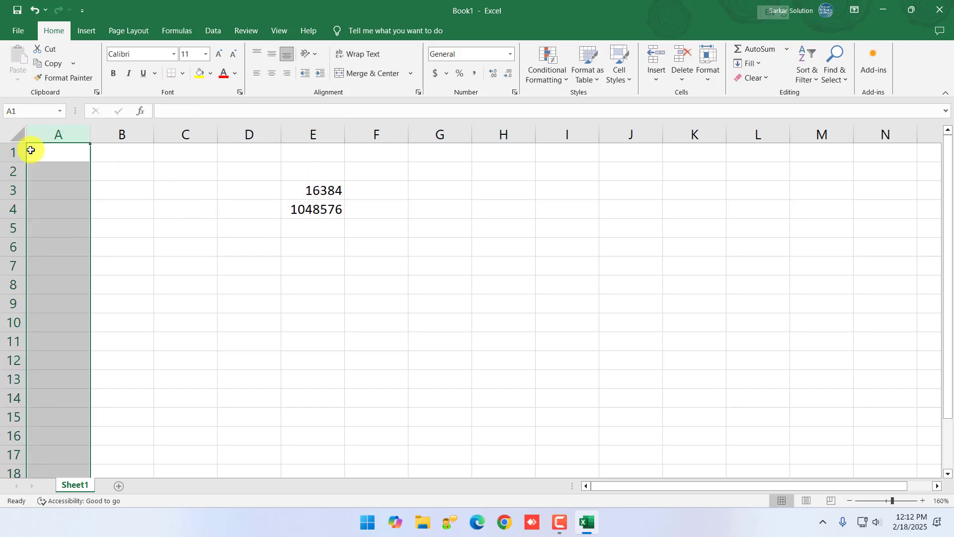
{"action": "left_click", "coordinate": [121, 165]}
{"action": "left_click", "coordinate": [126, 192]}
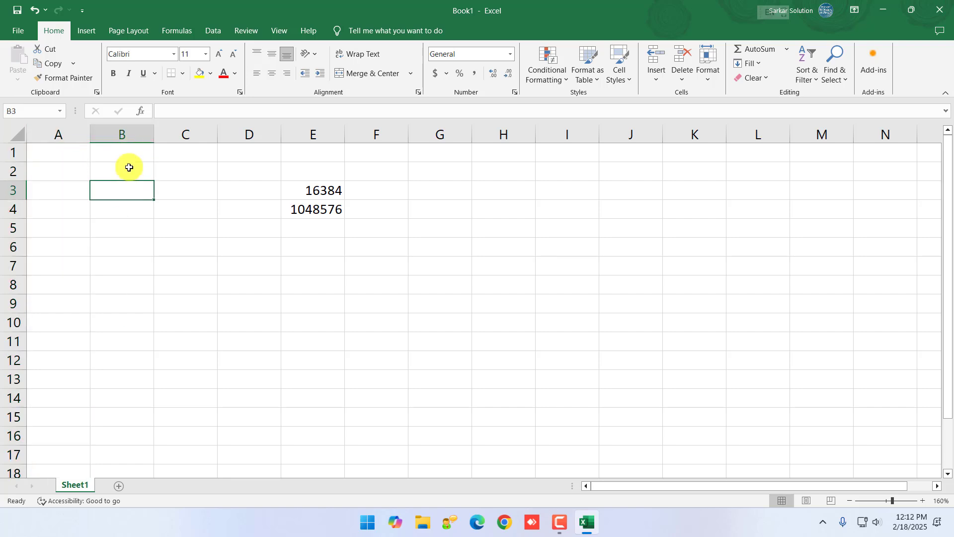
{"action": "left_click", "coordinate": [135, 173]}
{"action": "left_click", "coordinate": [163, 175]}
{"action": "left_click", "coordinate": [157, 194]}
{"action": "left_click", "coordinate": [146, 197]}
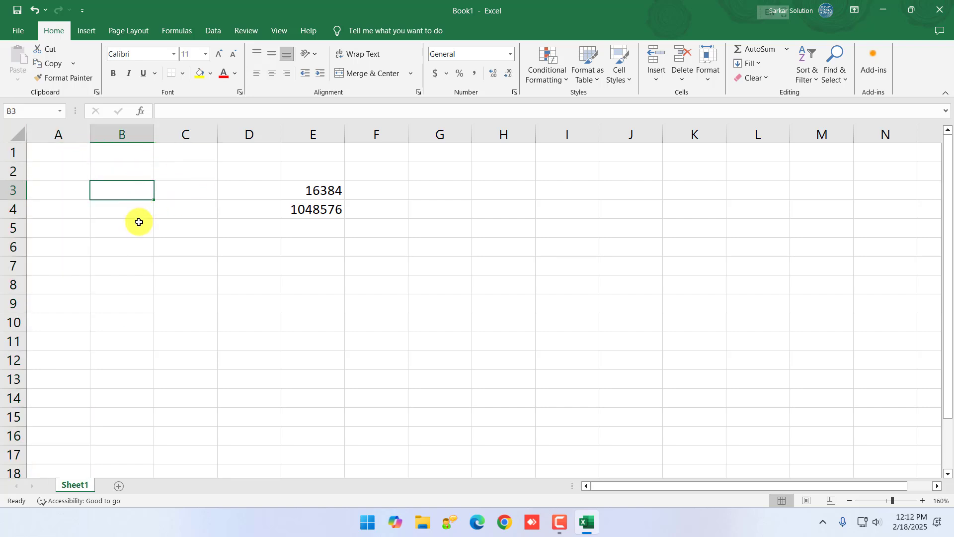
{"action": "left_click", "coordinate": [180, 222]}
Label two cells with their own addresses by entering c4 in cell C4 and c5 in cell C5
{"action": "left_click", "coordinate": [191, 207]}
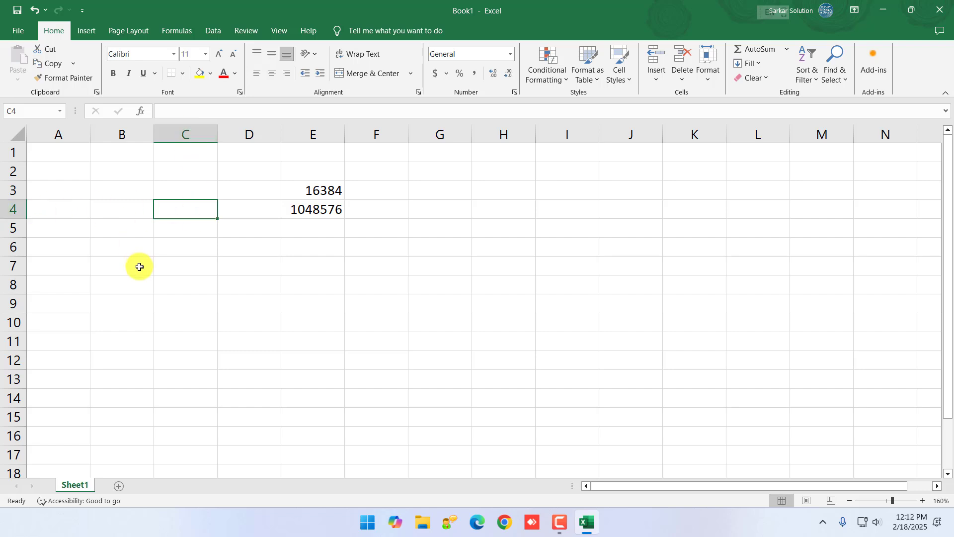
{"action": "type", "text": "c4"}
{"action": "key", "text": "Return"}
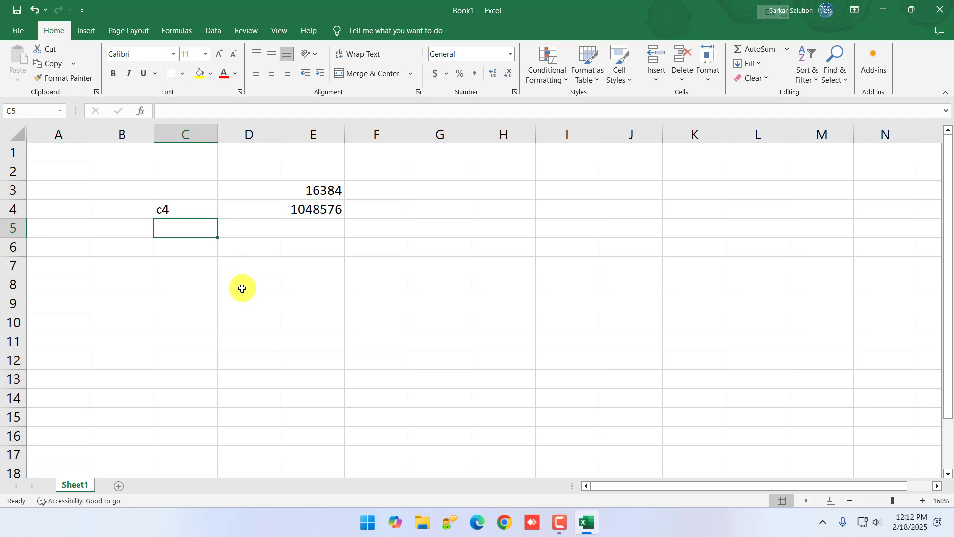
{"action": "type", "text": "c"}
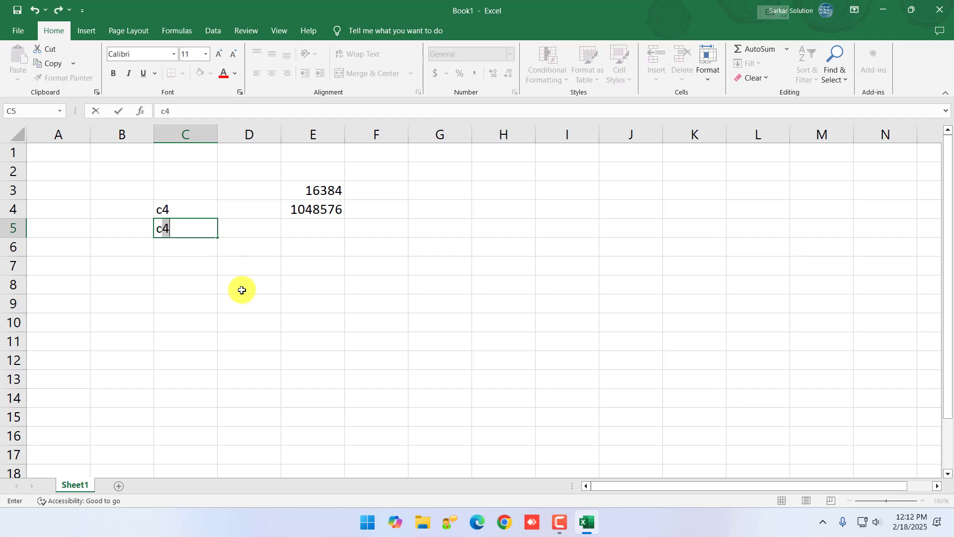
{"action": "type", "text": "5"}
{"action": "left_click", "coordinate": [285, 285]}
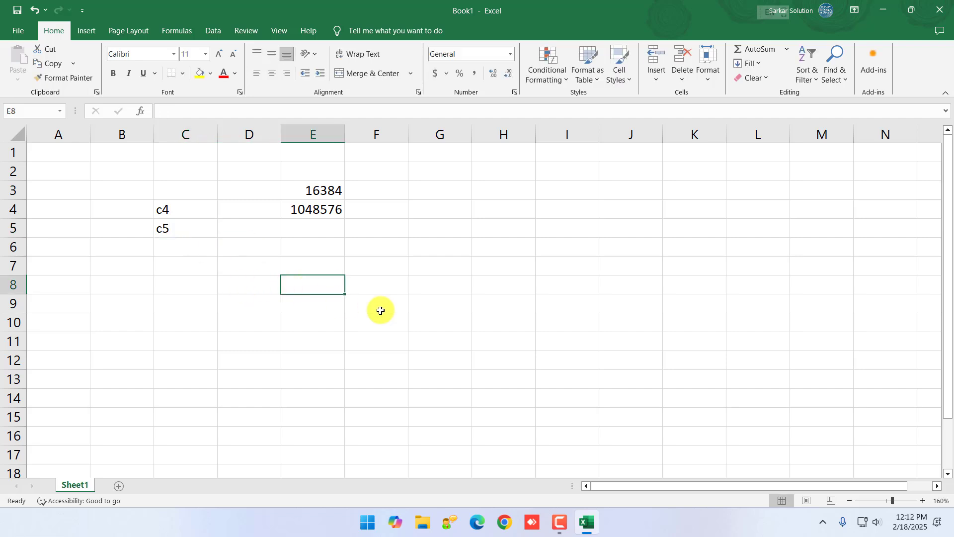
{"action": "left_click", "coordinate": [686, 337]}
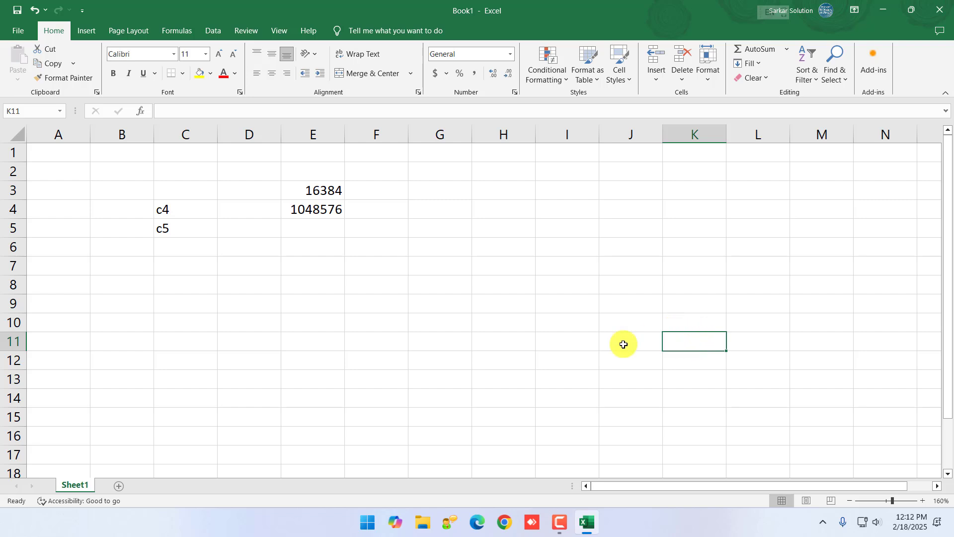
{"action": "left_click", "coordinate": [457, 342]}
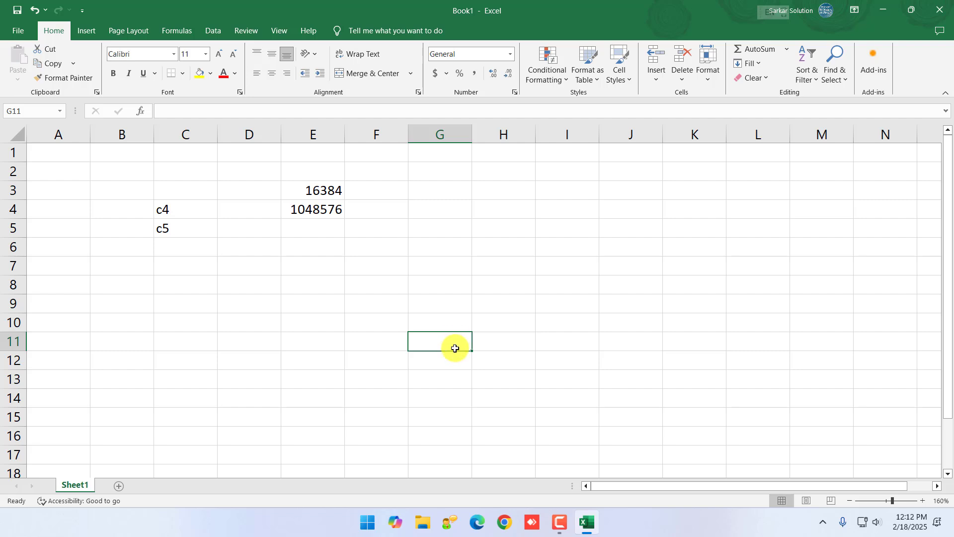
{"action": "left_click", "coordinate": [397, 338]}
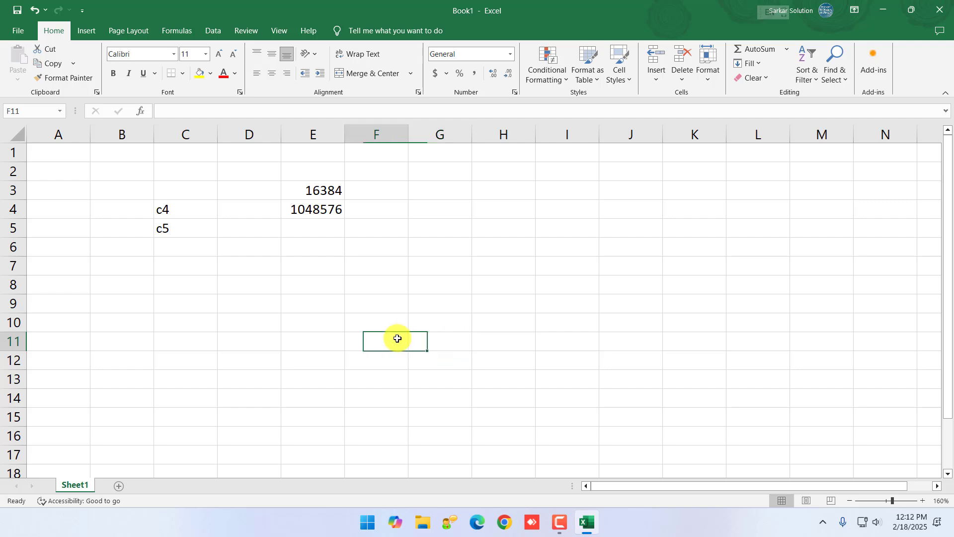
{"action": "left_click", "coordinate": [445, 328]}
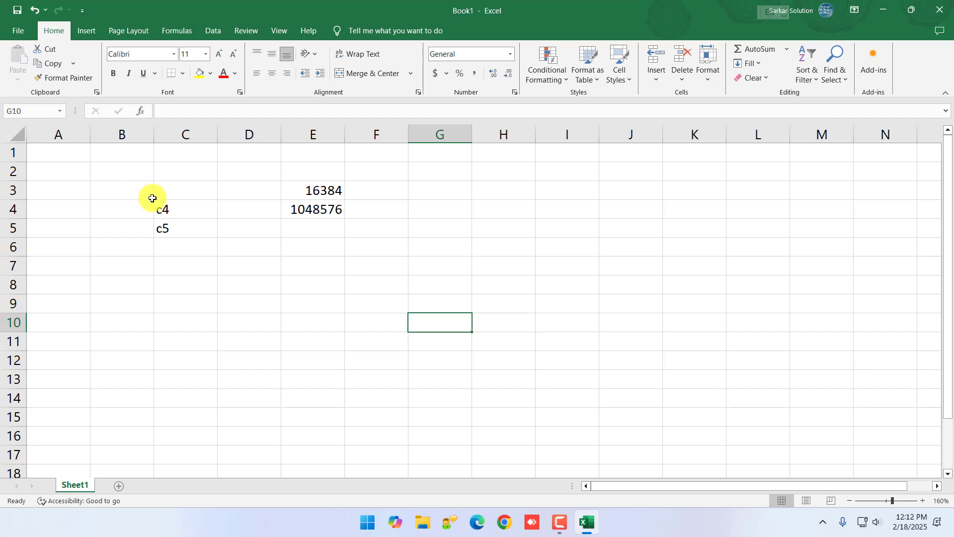
Clear the address labels from cells C4 and C5
{"action": "left_click_drag", "start_coordinate": [171, 209], "coordinate": [171, 236]}
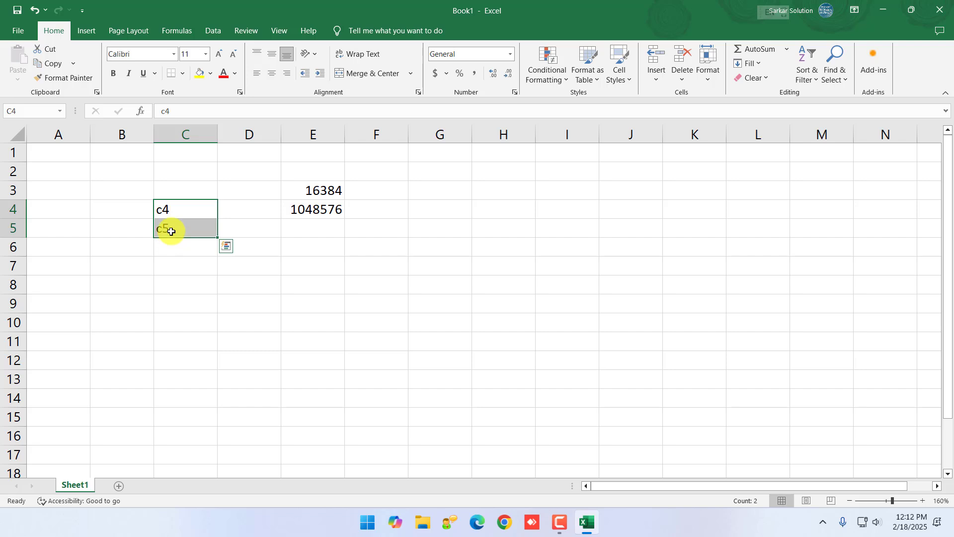
{"action": "key", "text": "Delete"}
{"action": "left_click", "coordinate": [326, 309]}
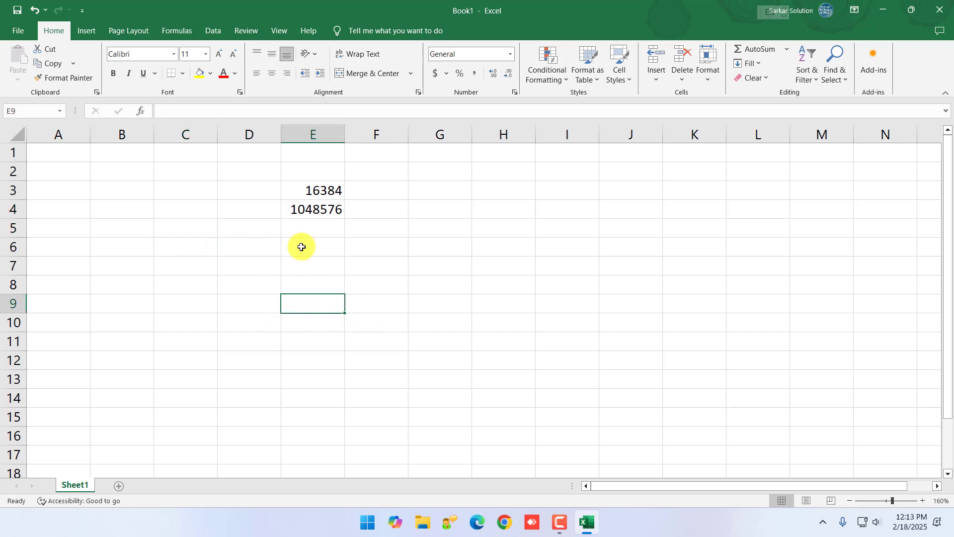
{"action": "left_click", "coordinate": [235, 291]}
Clear the two numbers from cells E3 and E4
{"action": "left_click_drag", "start_coordinate": [324, 192], "coordinate": [320, 210]}
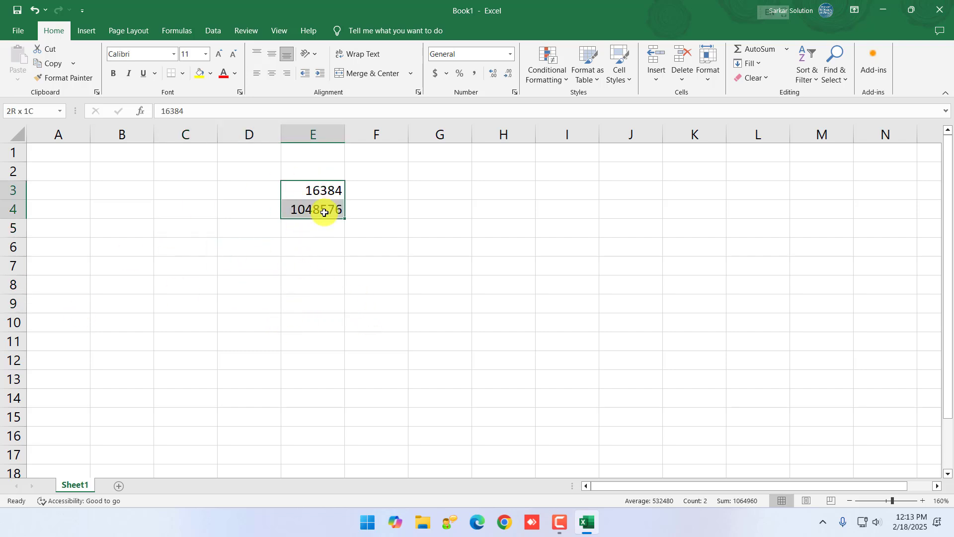
{"action": "key", "text": "Delete"}
Enter the heading Formula in cell B3 and the heading Function in cell D3
{"action": "left_click", "coordinate": [92, 209]}
{"action": "scroll", "coordinate": [58, 207], "scroll_direction": "up", "scroll_amount": 2}
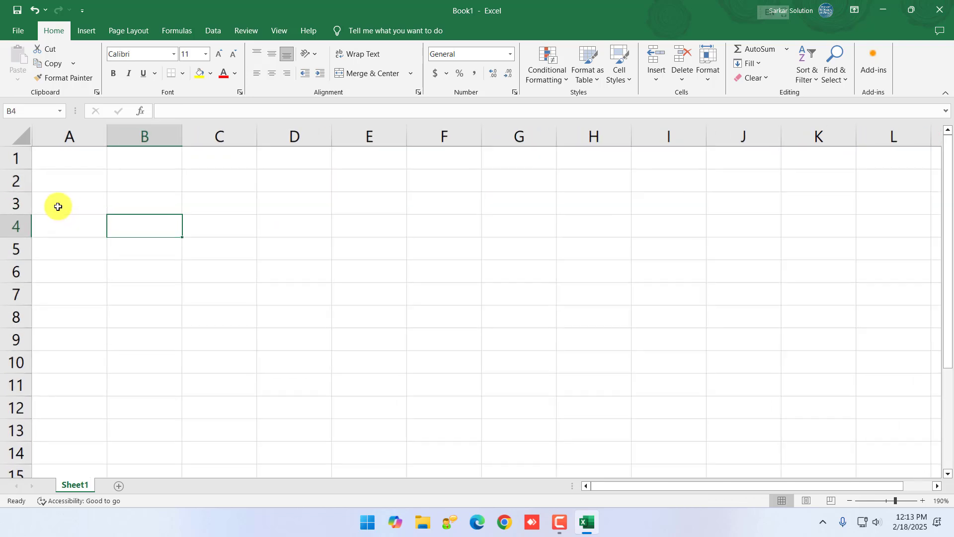
{"action": "left_click", "coordinate": [147, 205]}
{"action": "scroll", "coordinate": [62, 203], "scroll_direction": "up", "scroll_amount": 4}
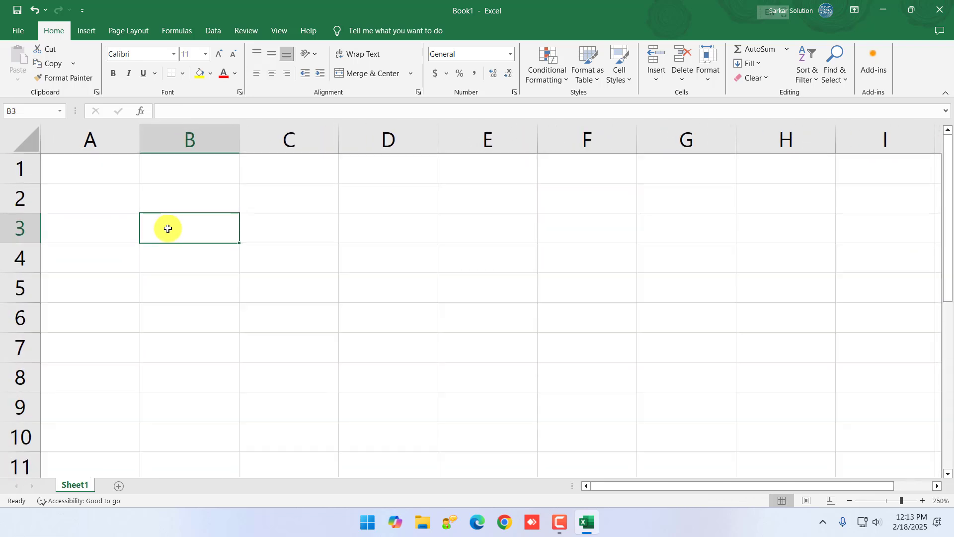
{"action": "type", "text": "Formula"}
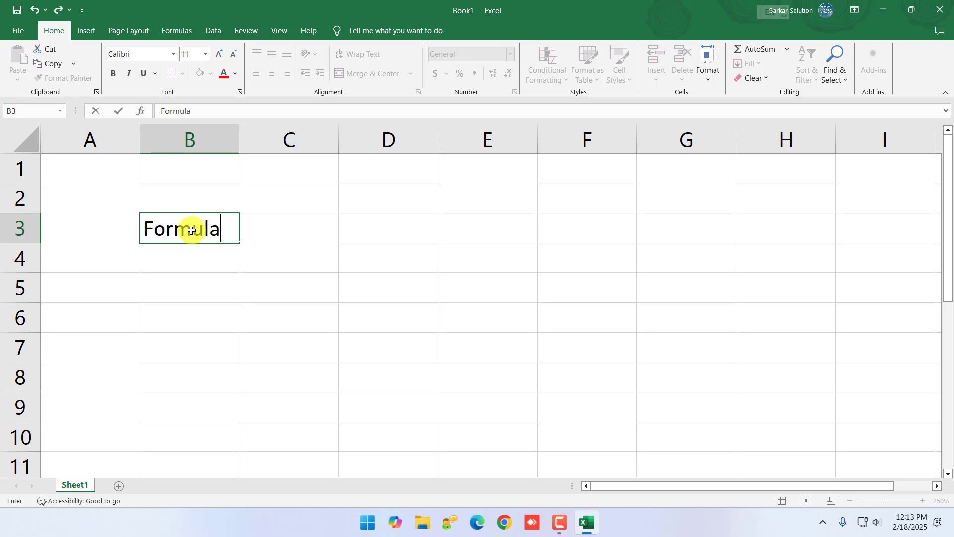
{"action": "key", "text": "Tab"}
{"action": "key", "text": "Tab"}
{"action": "type", "text": "Fu"}
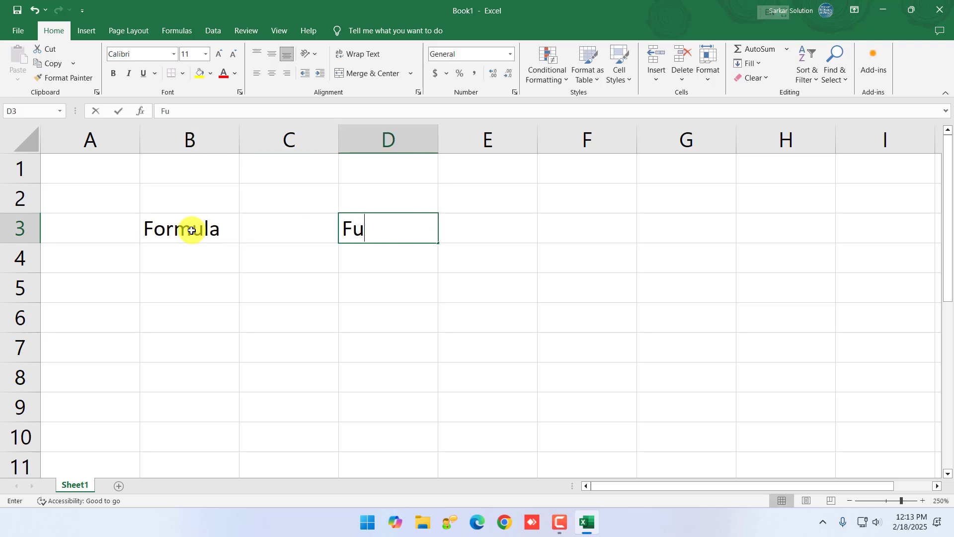
{"action": "type", "text": "nction"}
{"action": "key", "text": "Return"}
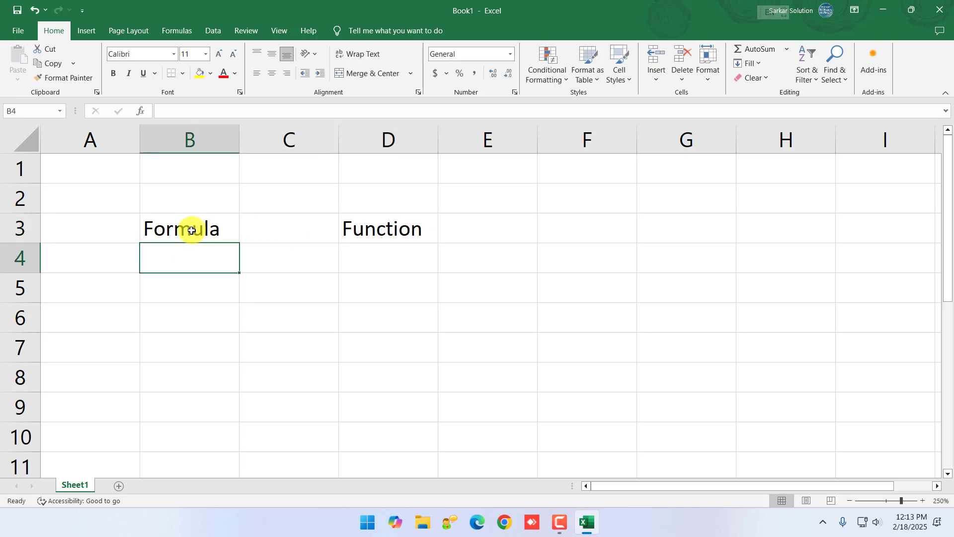
{"action": "left_click", "coordinate": [191, 230]}
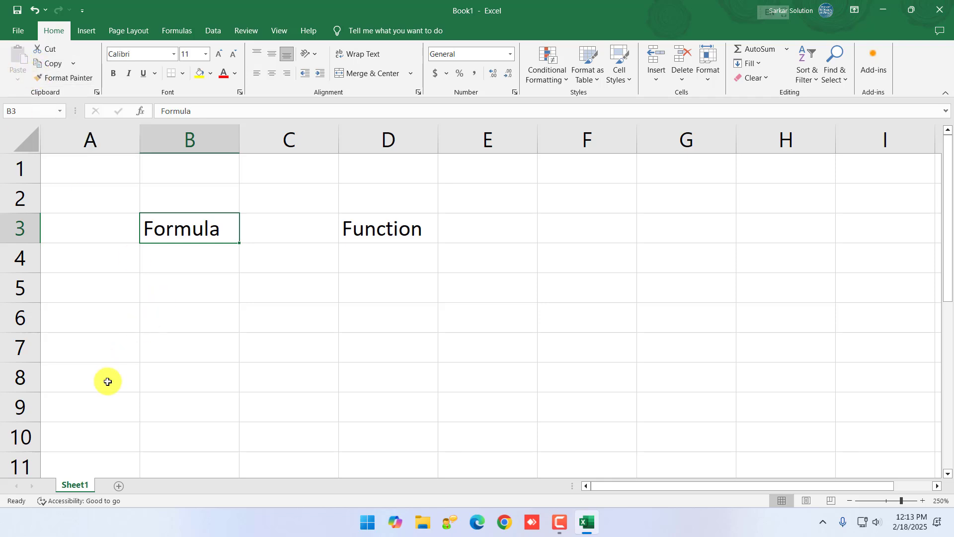
{"action": "left_click", "coordinate": [376, 256]}
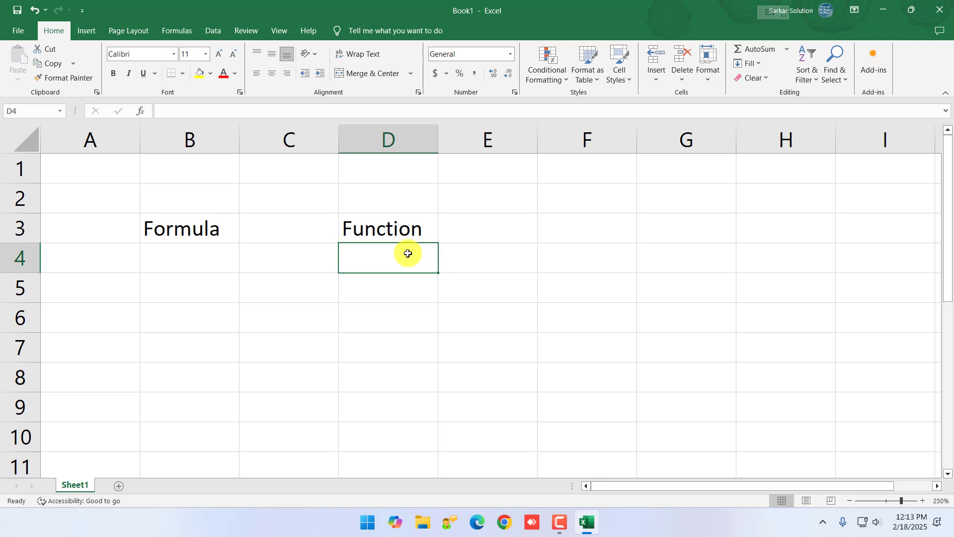
{"action": "left_click", "coordinate": [581, 231]}
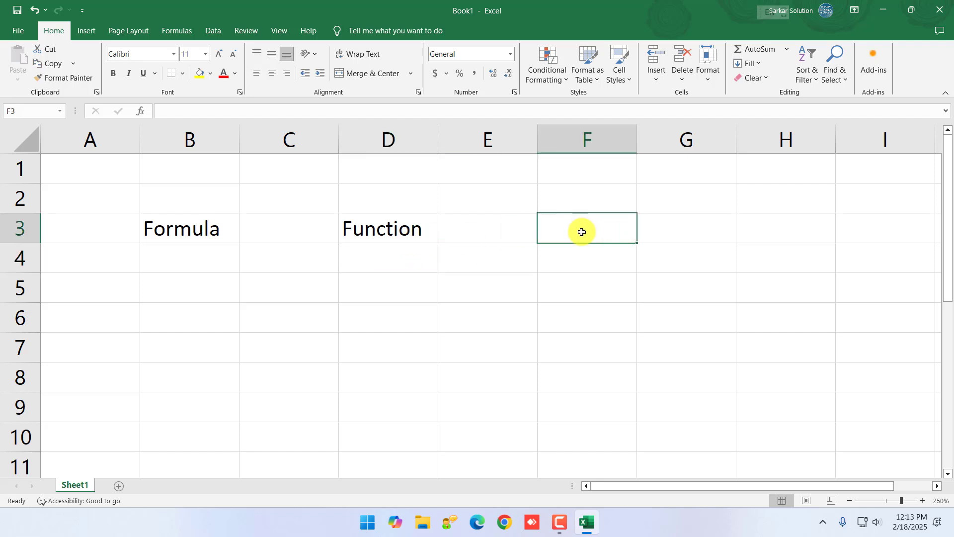
Enter the heading Birthday in cell F3
{"action": "type", "text": "Birthday"}
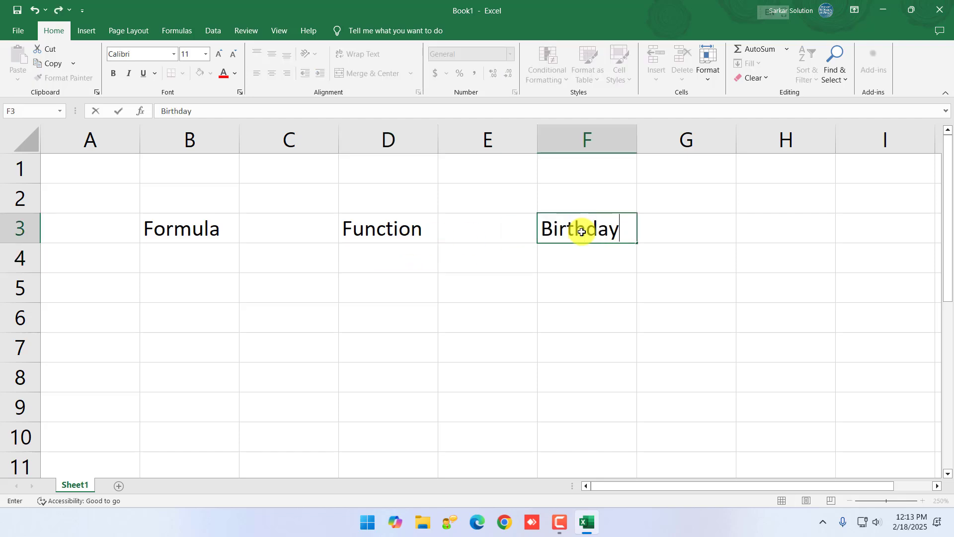
{"action": "key", "text": "Return"}
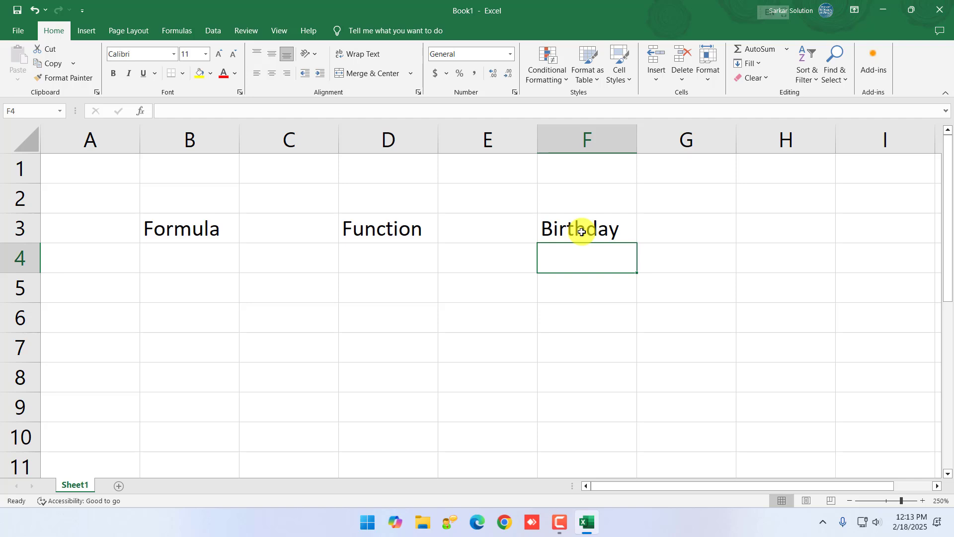
{"action": "left_click", "coordinate": [580, 233]}
{"action": "left_click", "coordinate": [573, 250]}
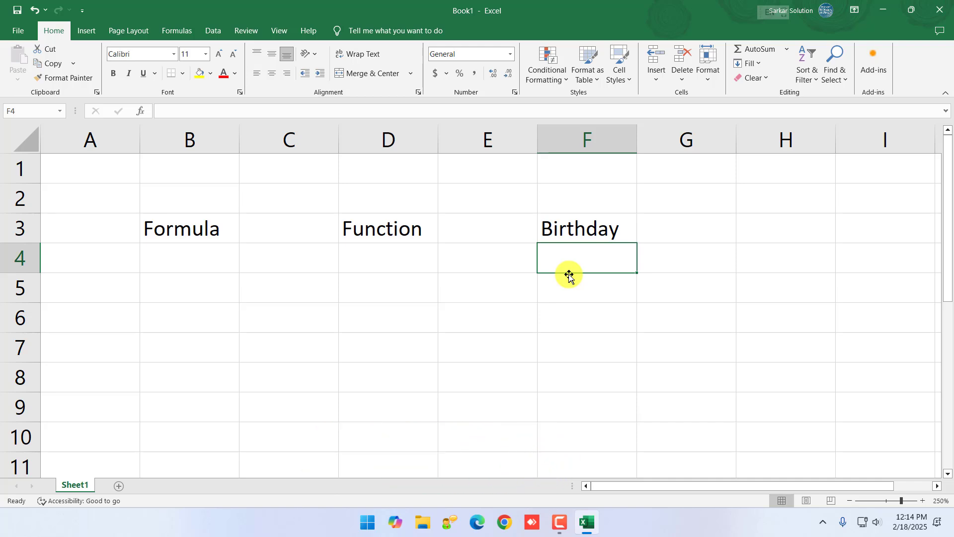
List the function names SUM, Average, Max, Min and Count in cells D4 to D8 under the Function heading
{"action": "left_click", "coordinate": [377, 263]}
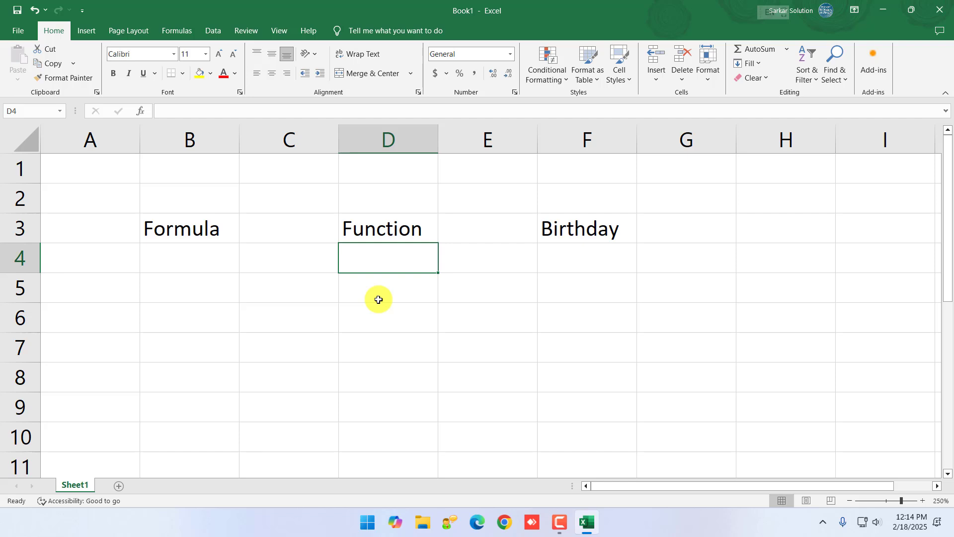
{"action": "type", "text": "SUM"}
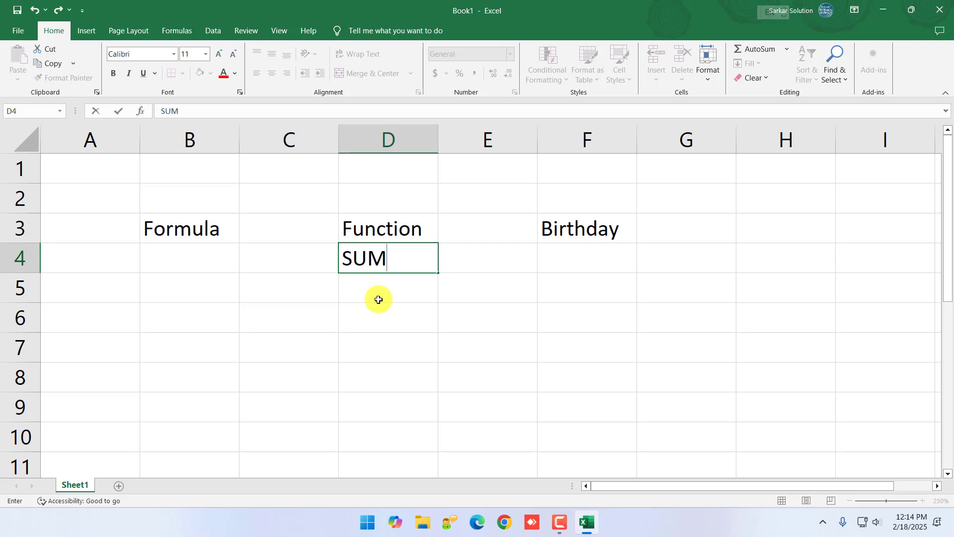
{"action": "key", "text": "Return"}
{"action": "type", "text": "Averag"}
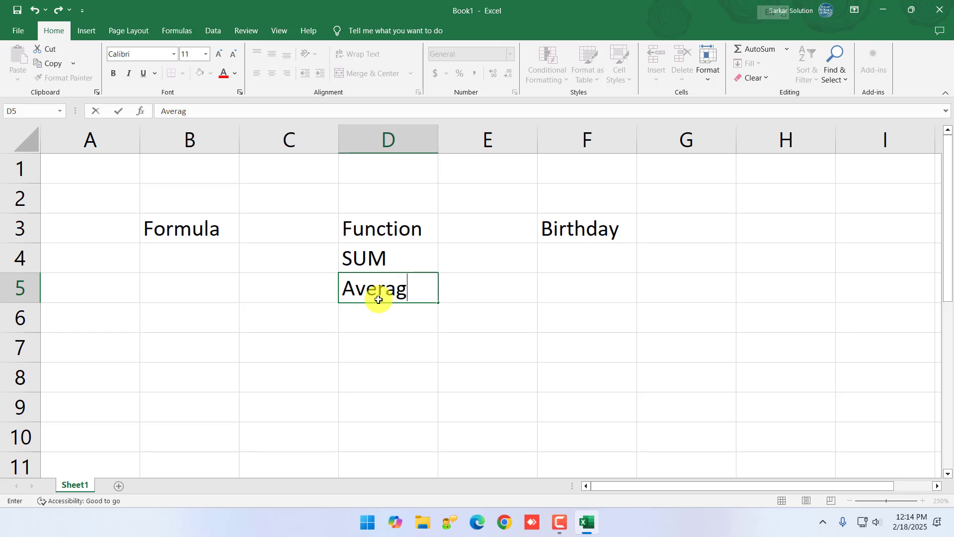
{"action": "type", "text": "e"}
{"action": "key", "text": "Return"}
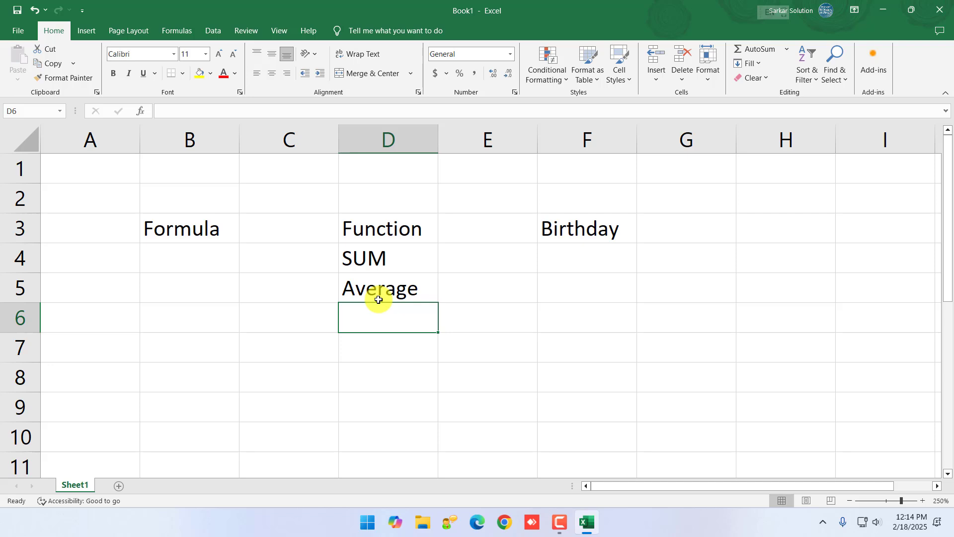
{"action": "type", "text": "Max"}
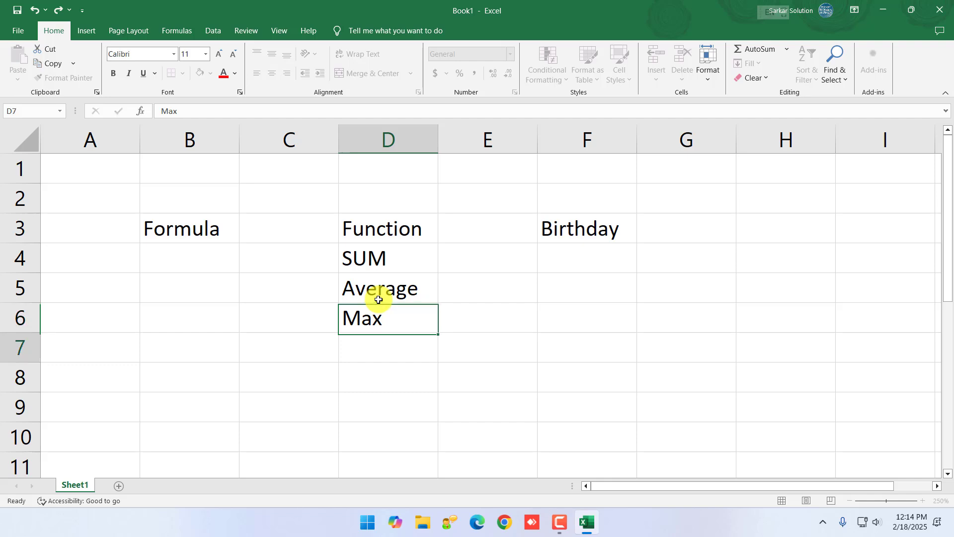
{"action": "key", "text": "Return"}
{"action": "type", "text": "Min"}
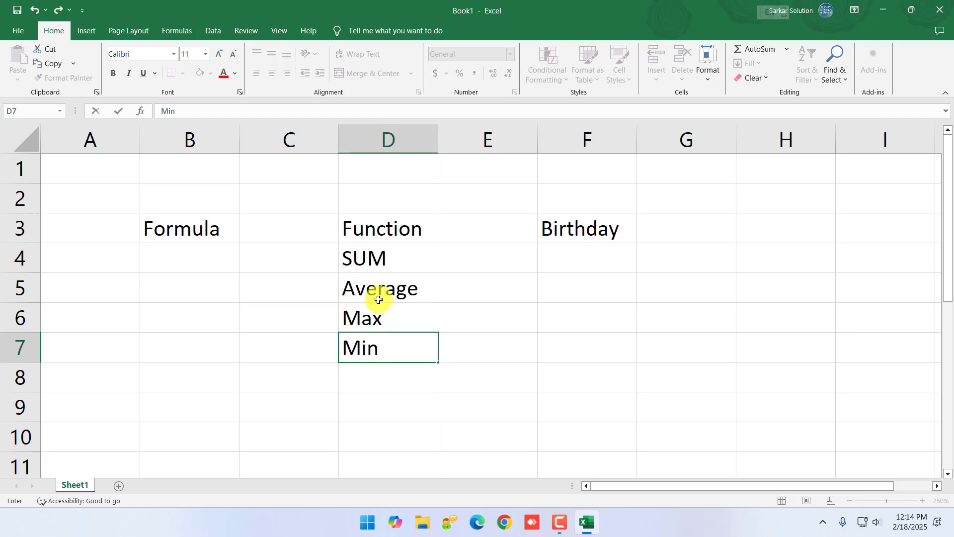
{"action": "key", "text": "Return"}
{"action": "type", "text": "Count"}
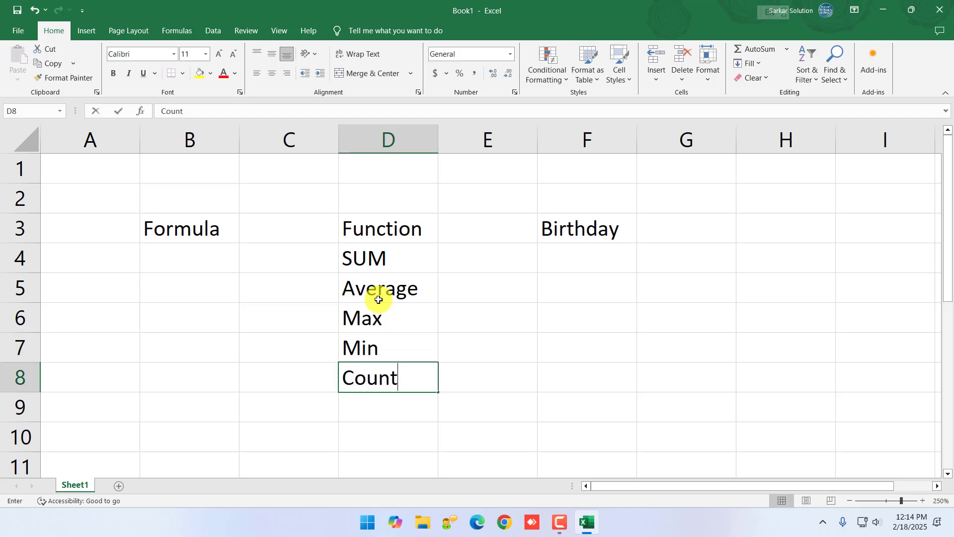
{"action": "key", "text": "ctrl+Return"}
{"action": "key", "text": "Return"}
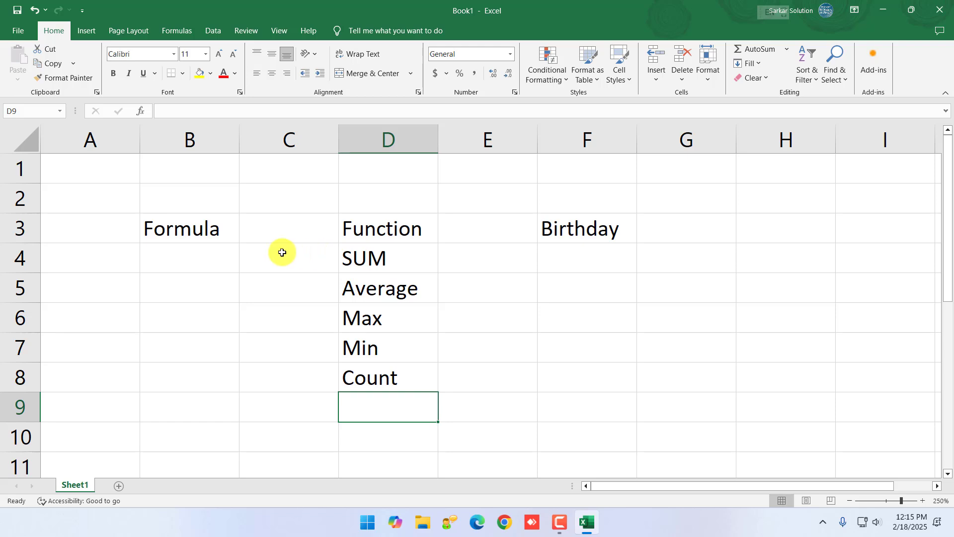
Enter the numbers 25, 25 and 26 in cells B4 to B6 under the Formula heading
{"action": "left_click", "coordinate": [226, 257]}
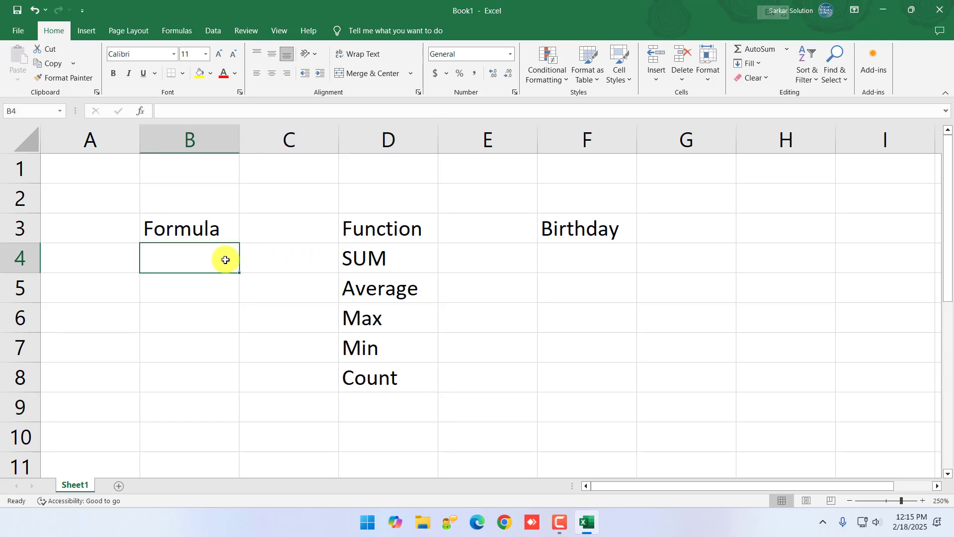
{"action": "type", "text": "25"}
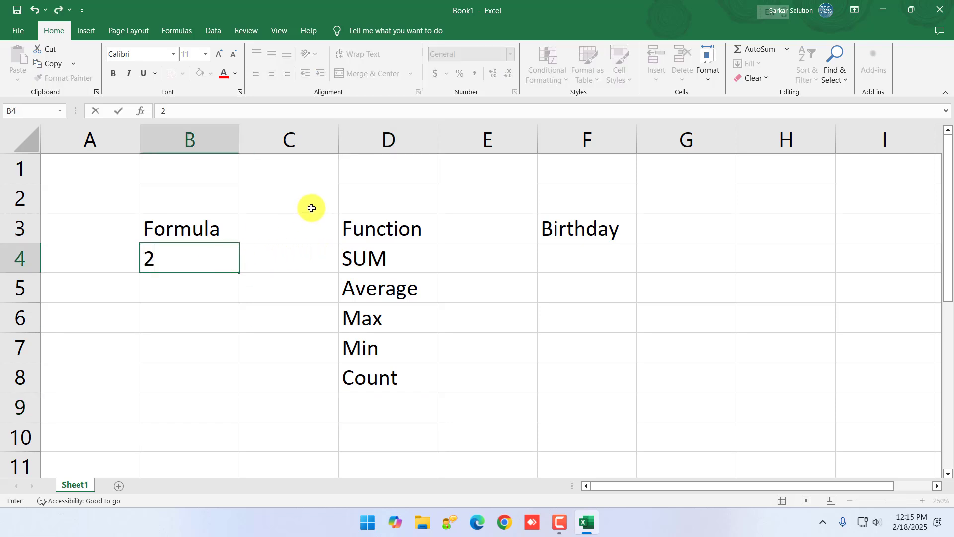
{"action": "key", "text": "Return"}
{"action": "type", "text": "25"}
{"action": "key", "text": "Return"}
{"action": "type", "text": "26"}
{"action": "key", "text": "Return"}
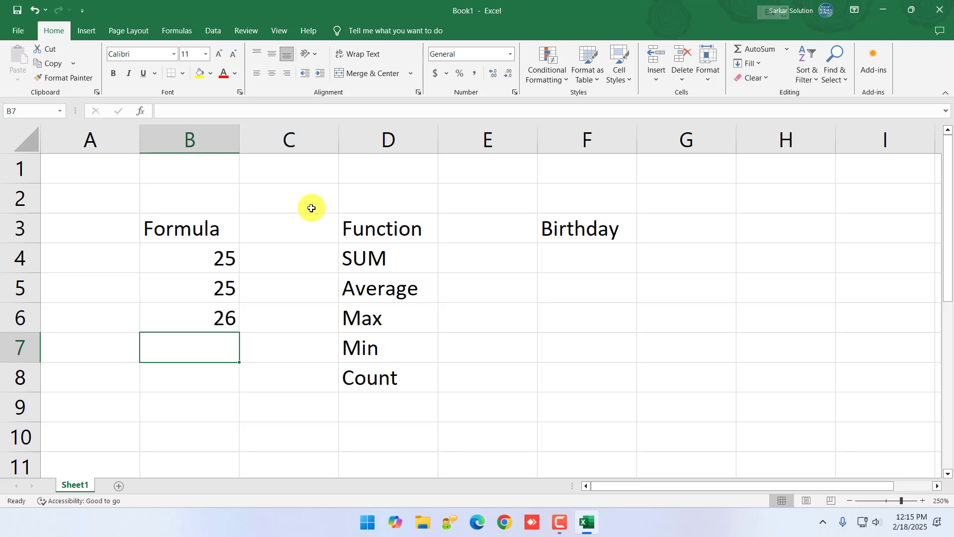
{"action": "type", "text": "+"}
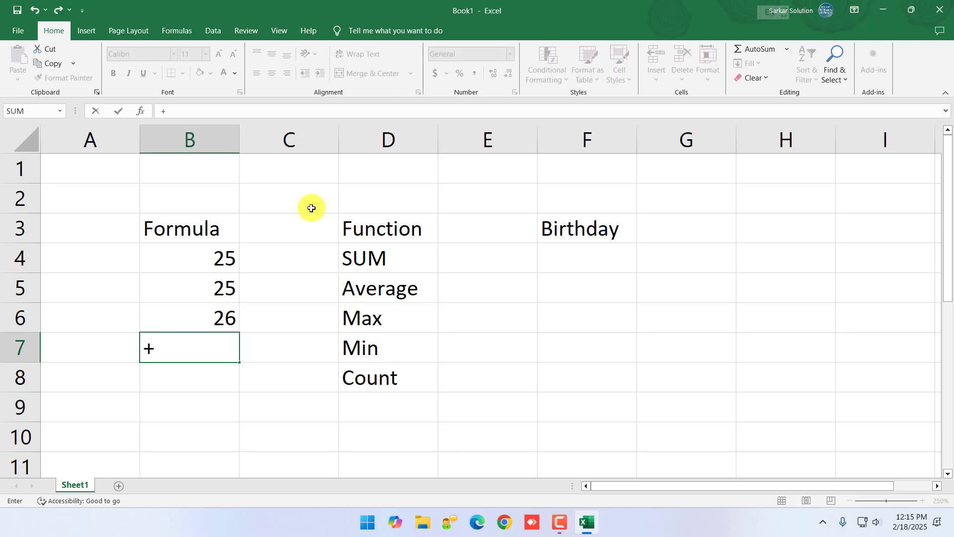
{"action": "key", "text": "BackSpace"}
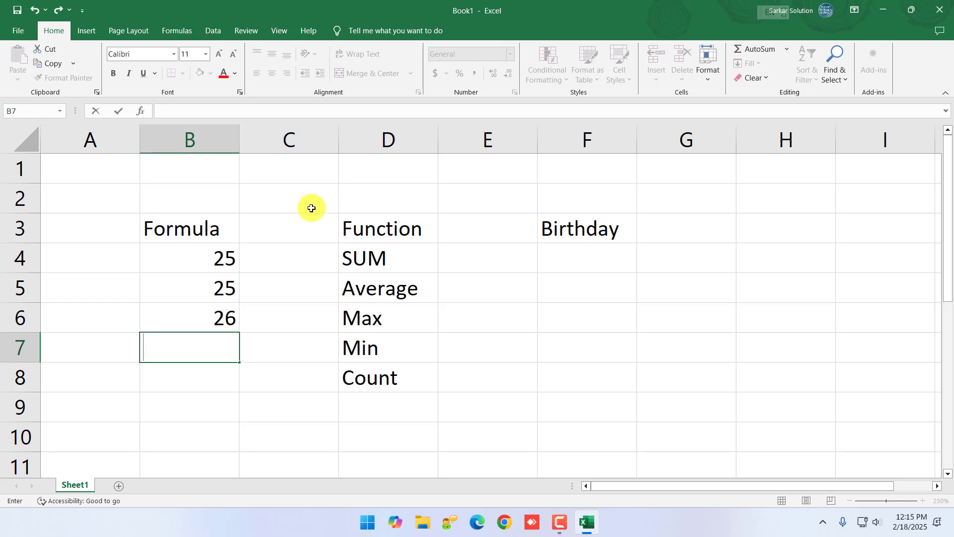
{"action": "type", "text": "-"}
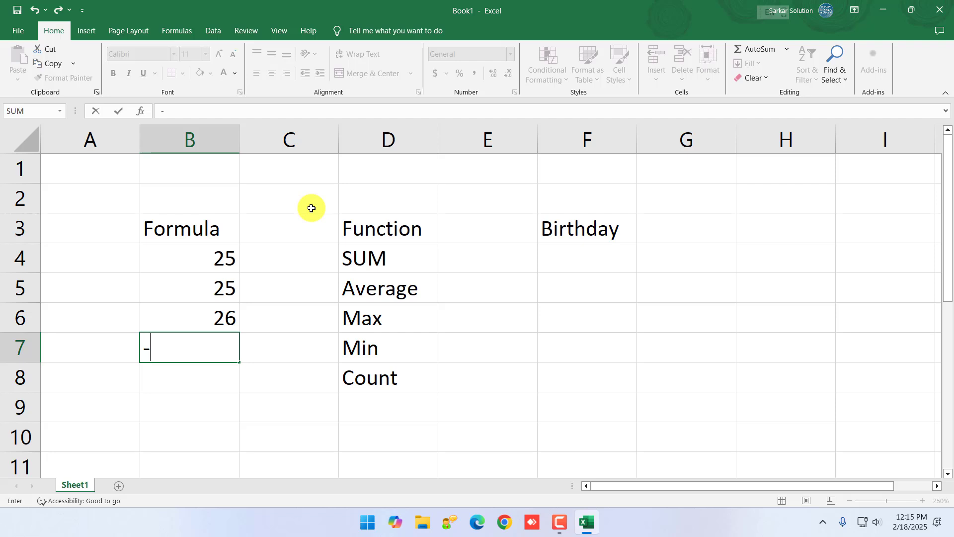
{"action": "key", "text": "BackSpace"}
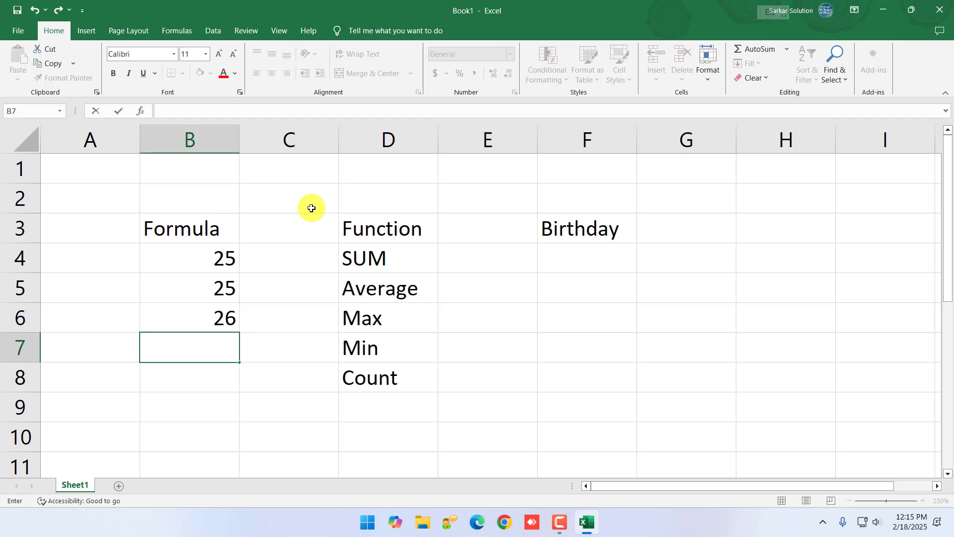
{"action": "scroll", "coordinate": [318, 211], "scroll_direction": "down", "scroll_amount": 2}
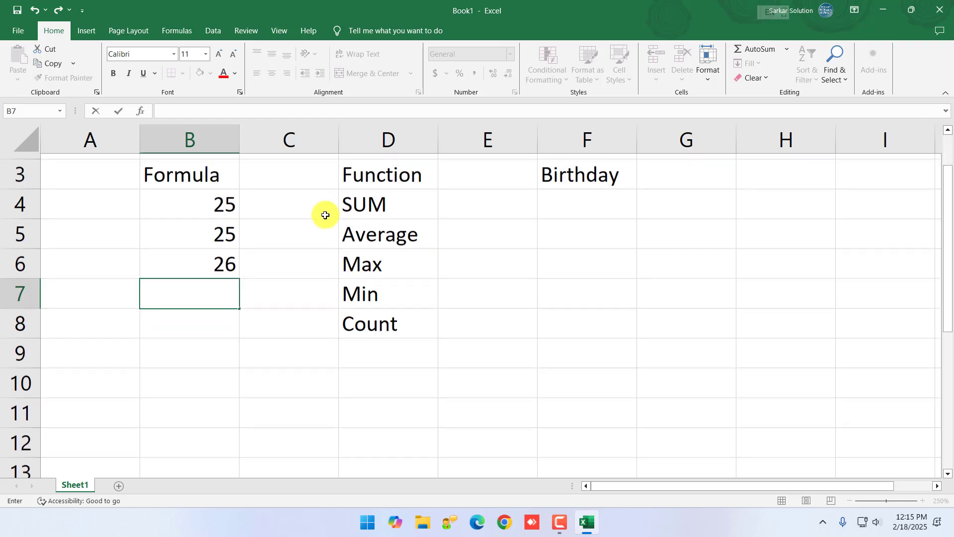
{"action": "scroll", "coordinate": [226, 284], "scroll_direction": "up", "scroll_amount": 2}
{"action": "scroll", "coordinate": [226, 288], "scroll_direction": "up", "scroll_amount": 1}
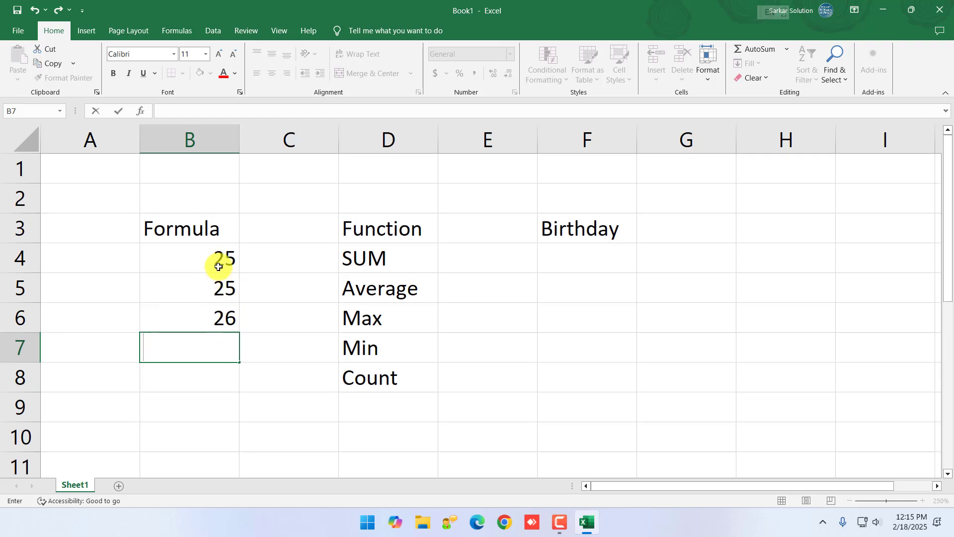
Clear the function names from cells D4 to D8 and the numbers from cells B4 to B6
{"action": "left_click_drag", "start_coordinate": [354, 255], "coordinate": [381, 373]}
{"action": "key", "text": "Delete"}
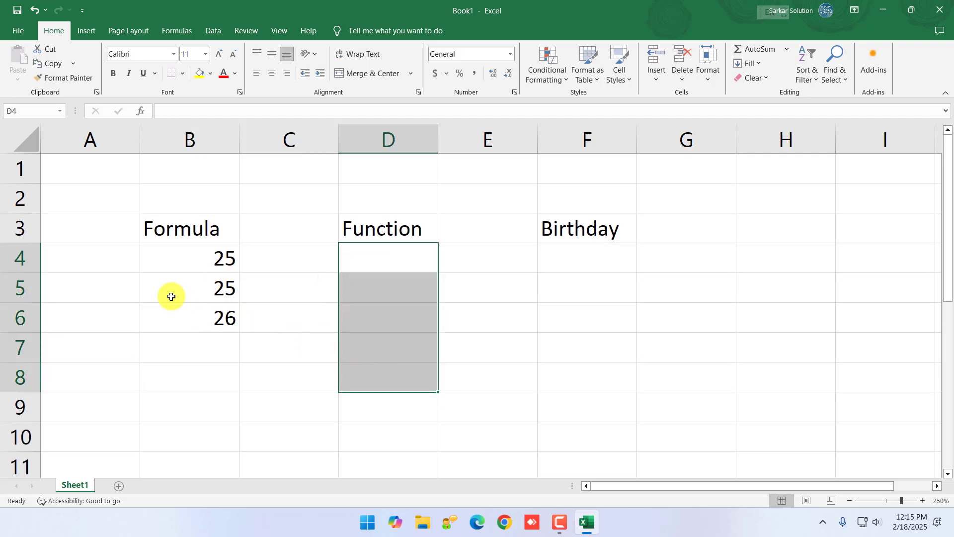
{"action": "left_click_drag", "start_coordinate": [195, 261], "coordinate": [208, 315]}
{"action": "key", "text": "Delete"}
Enter the sample numbers 25 in cell B4 and 26 in cell B5
{"action": "left_click", "coordinate": [195, 269]}
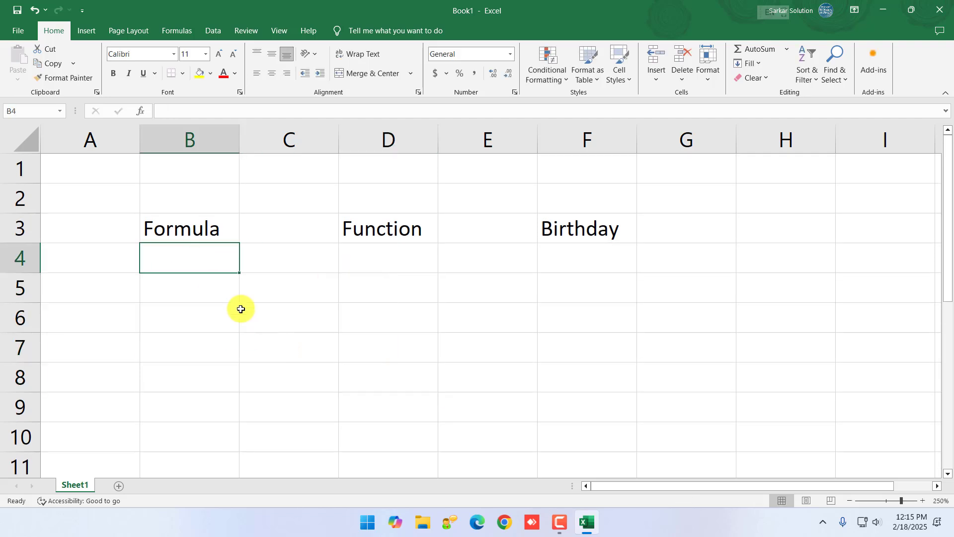
{"action": "type", "text": "25"}
{"action": "key", "text": "Return"}
{"action": "type", "text": "26"}
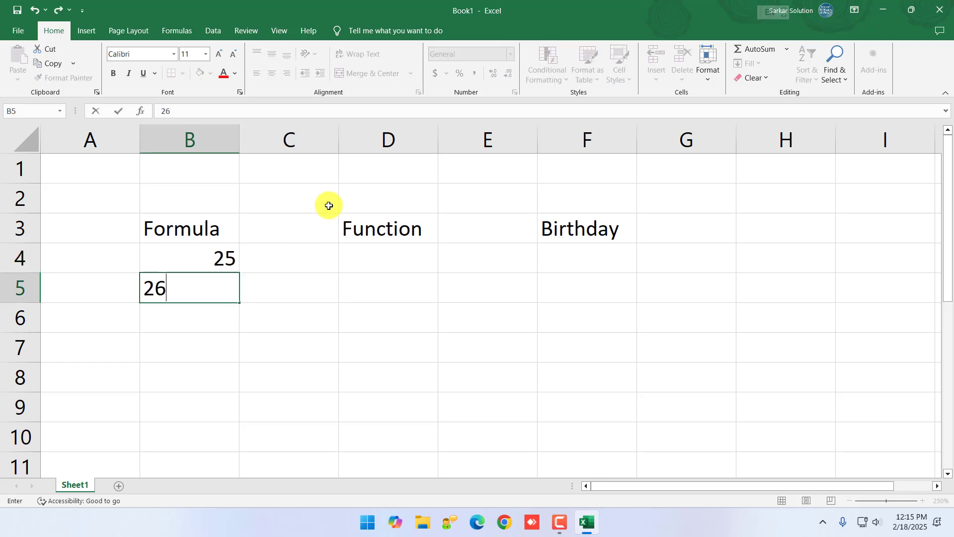
{"action": "key", "text": "Return"}
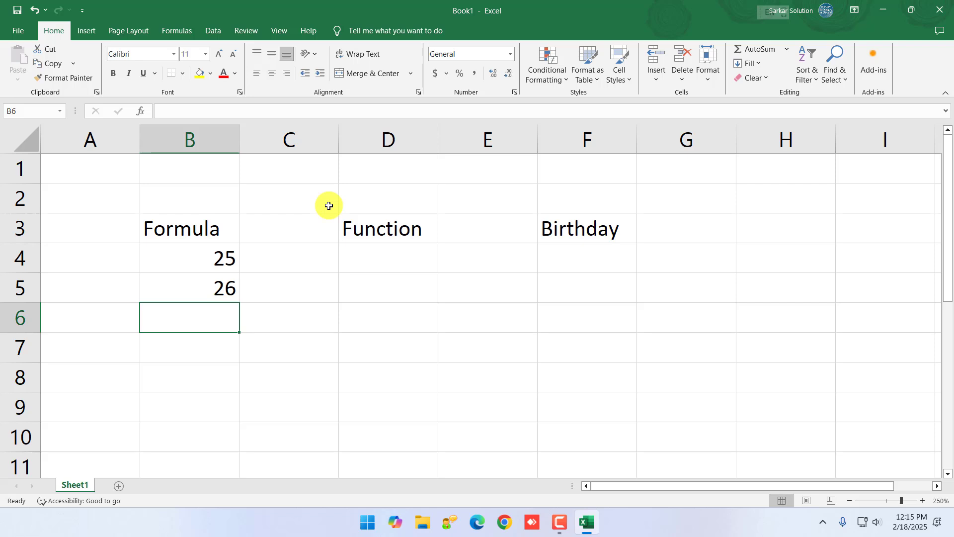
Add the two numbers as typed constants in cell B6 with the formula =25+26
{"action": "type", "text": "="}
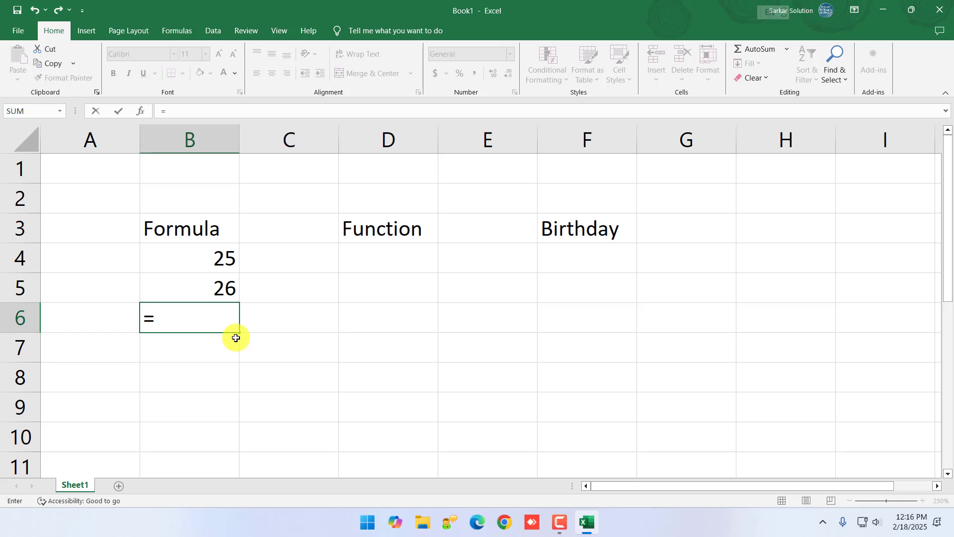
{"action": "type", "text": "b4"}
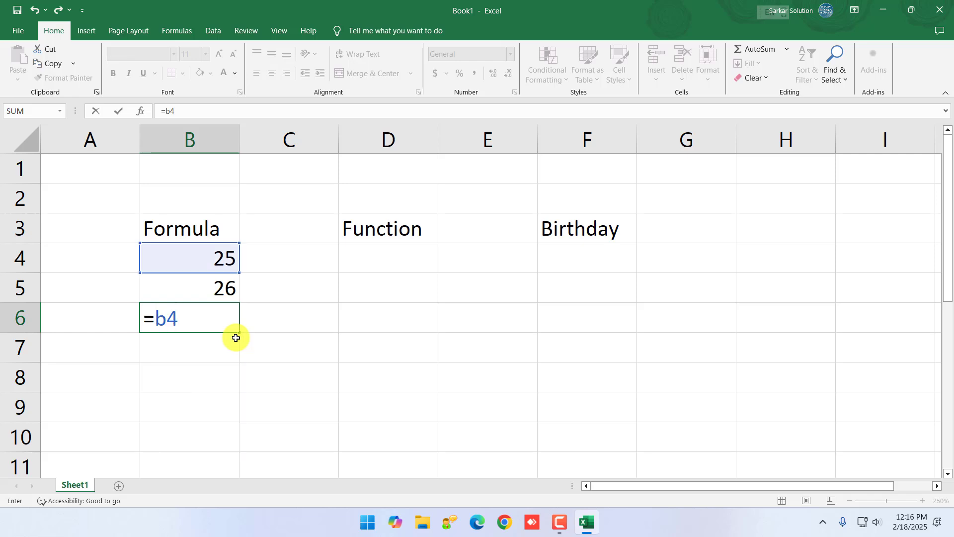
{"action": "key", "text": "BackSpace"}
{"action": "key", "text": "BackSpace"}
{"action": "type", "text": "25"}
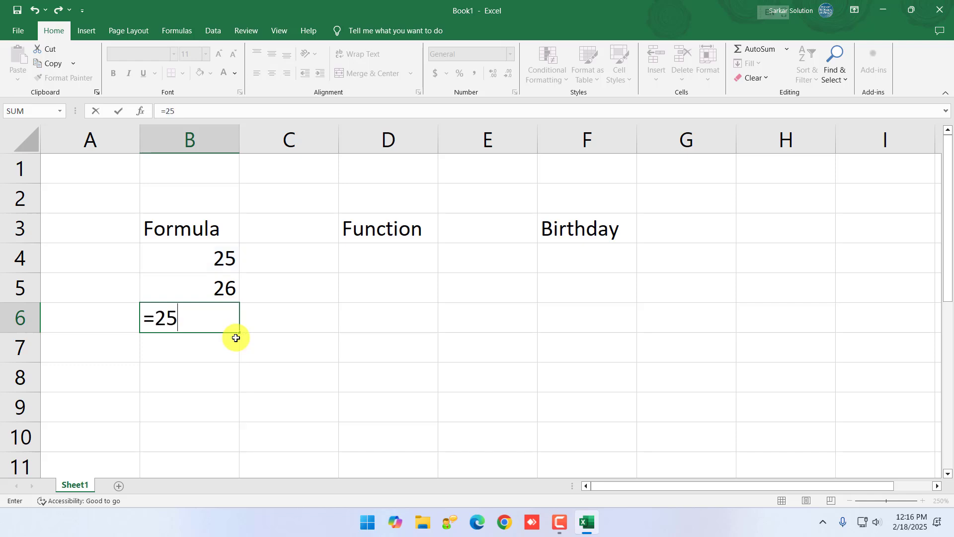
{"action": "type", "text": "+26"}
{"action": "key", "text": "Return"}
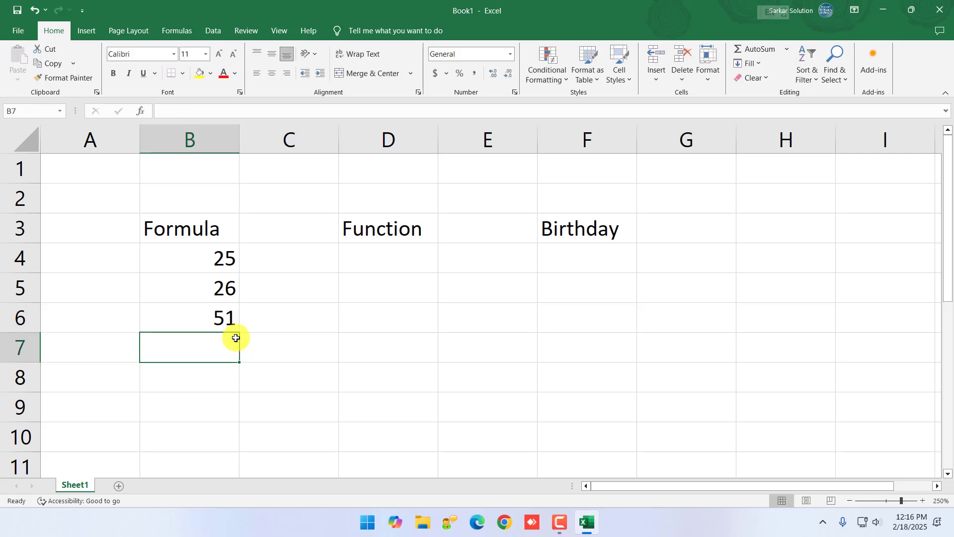
Add the two numbers by cell address in B7 with =b4+b5, and compare that formula with the one in B6
{"action": "type", "text": "="}
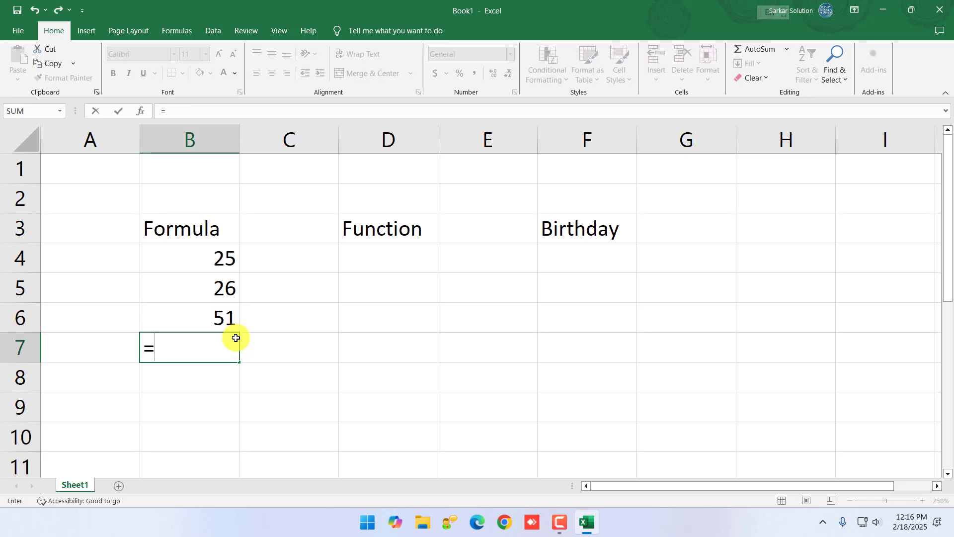
{"action": "type", "text": "b4+b5"}
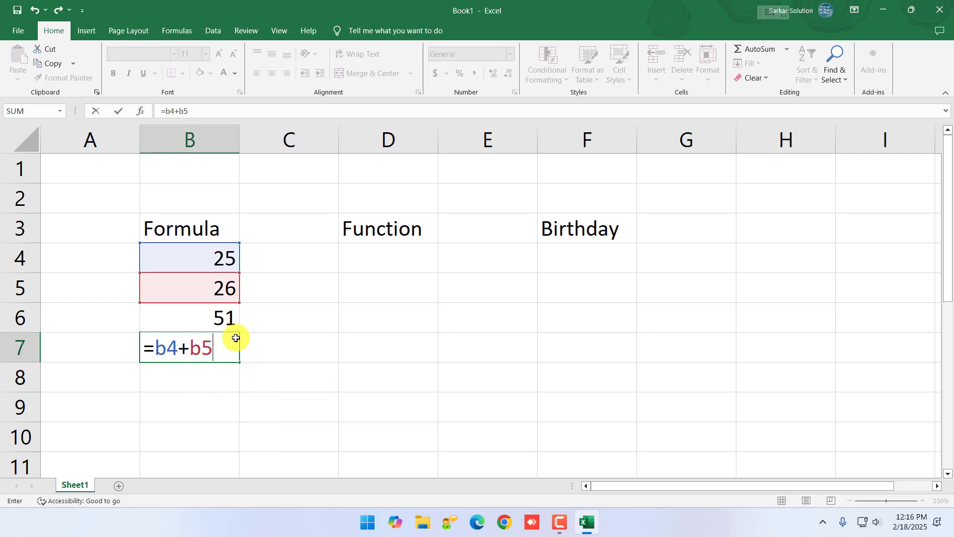
{"action": "key", "text": "Return"}
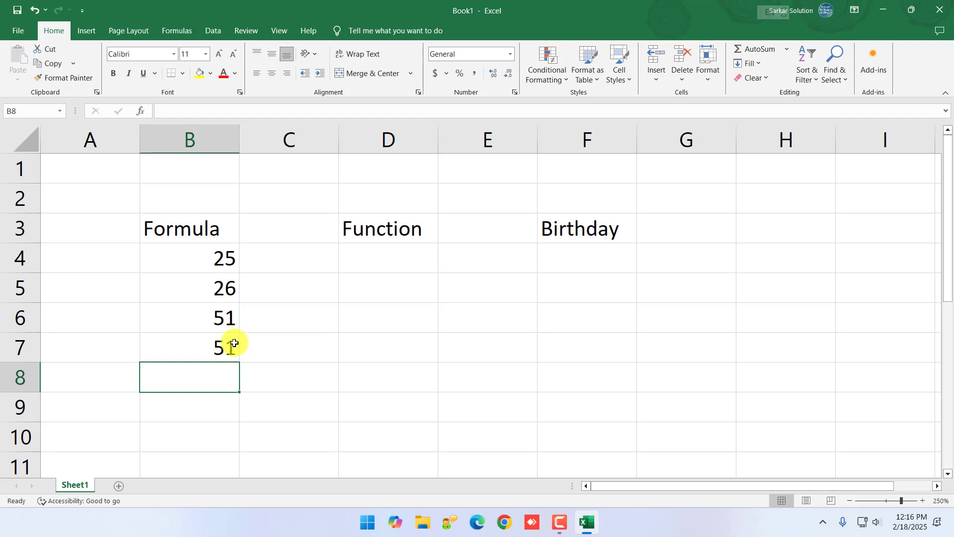
{"action": "left_click", "coordinate": [212, 328]}
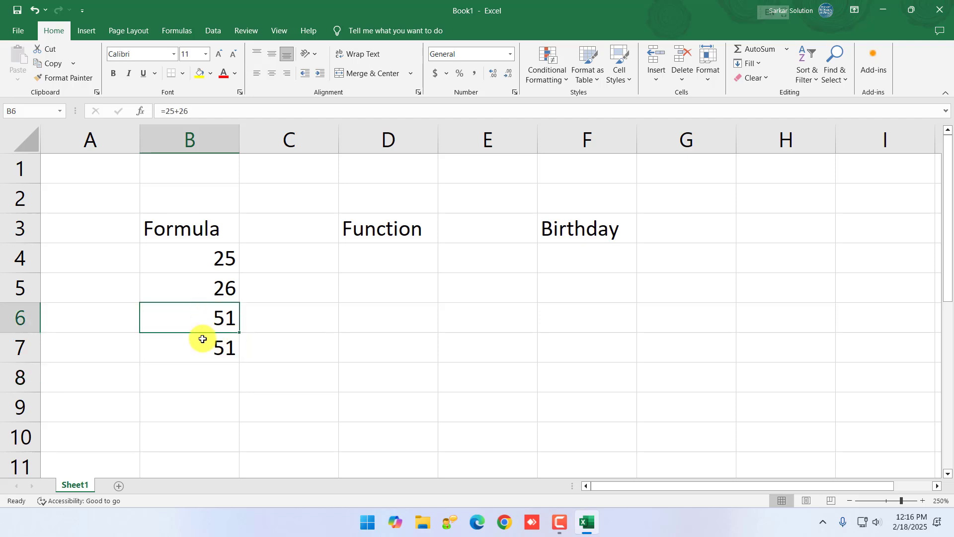
{"action": "left_click", "coordinate": [202, 337]}
{"action": "left_click", "coordinate": [203, 330]}
{"action": "left_click", "coordinate": [198, 358]}
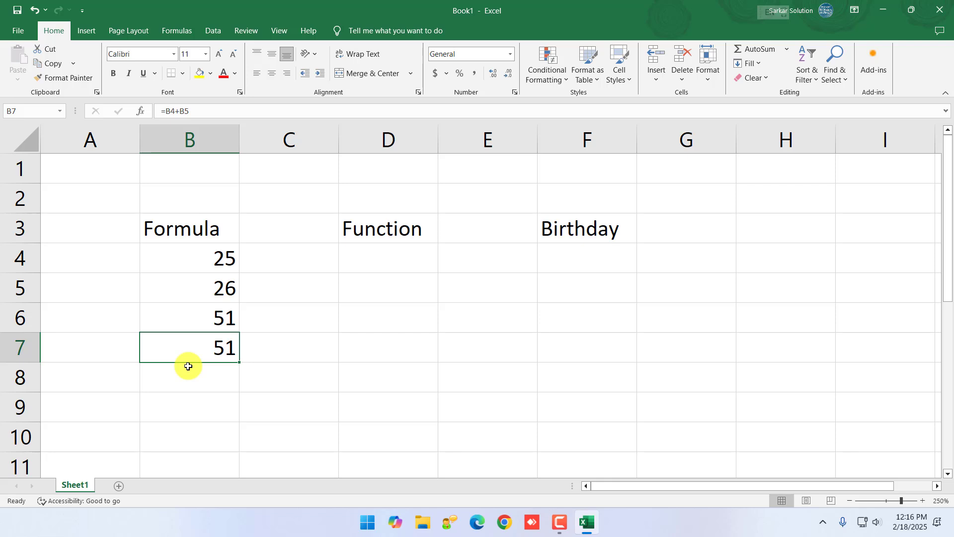
Change the number in cell B4 to 28 to test how the two addition formulas below respond
{"action": "key", "text": "Up"}
{"action": "key", "text": "Up"}
{"action": "key", "text": "Up"}
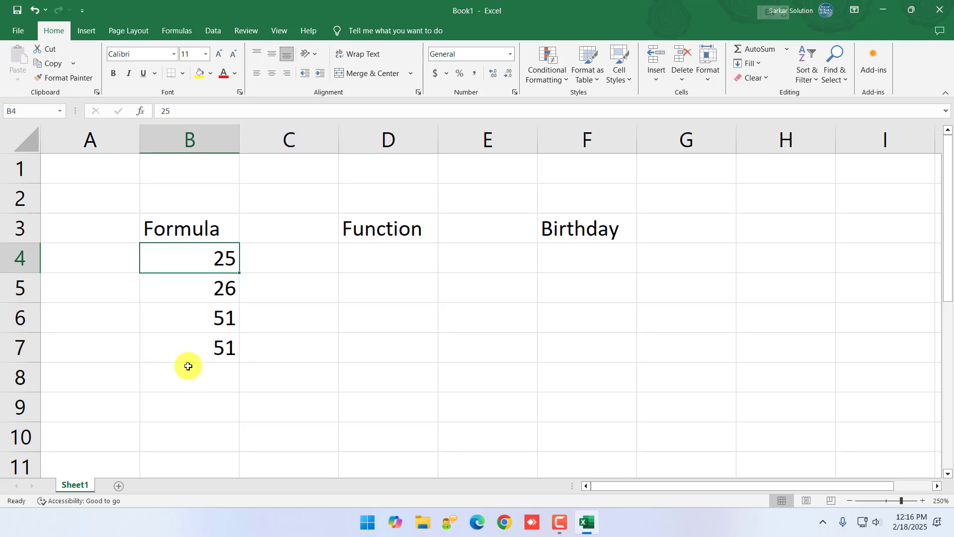
{"action": "type", "text": "28"}
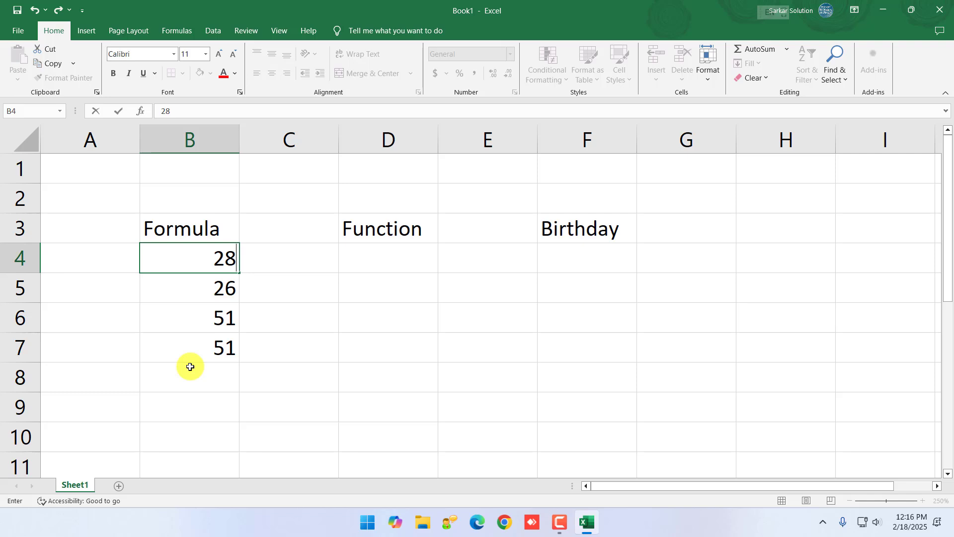
{"action": "key", "text": "Return"}
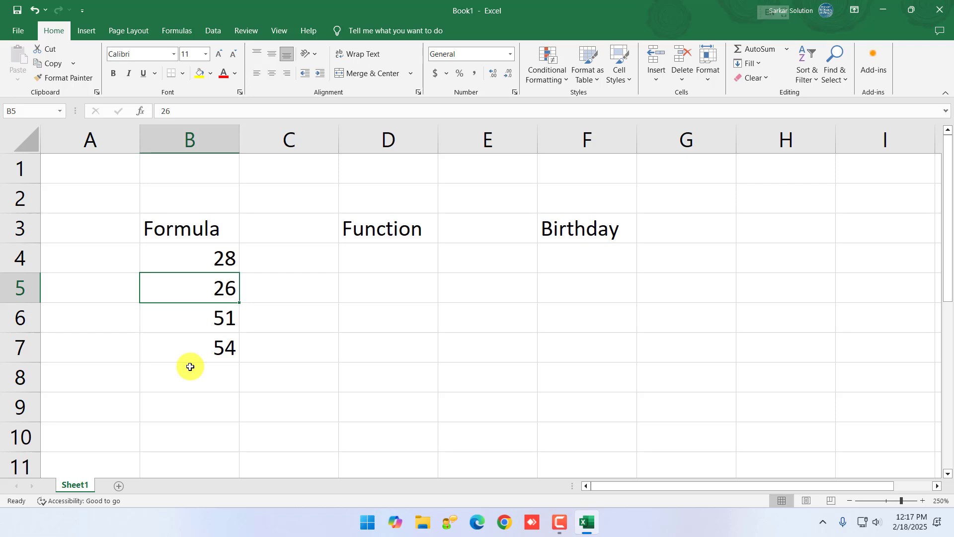
Inspect the constant-based formula in B6 and clear that cell
{"action": "double_click", "coordinate": [191, 318]}
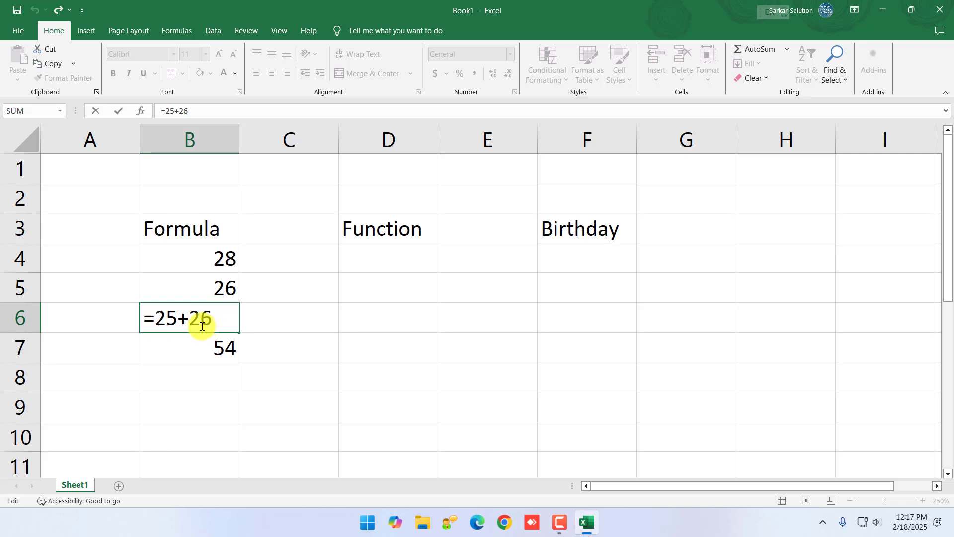
{"action": "key", "text": "Escape"}
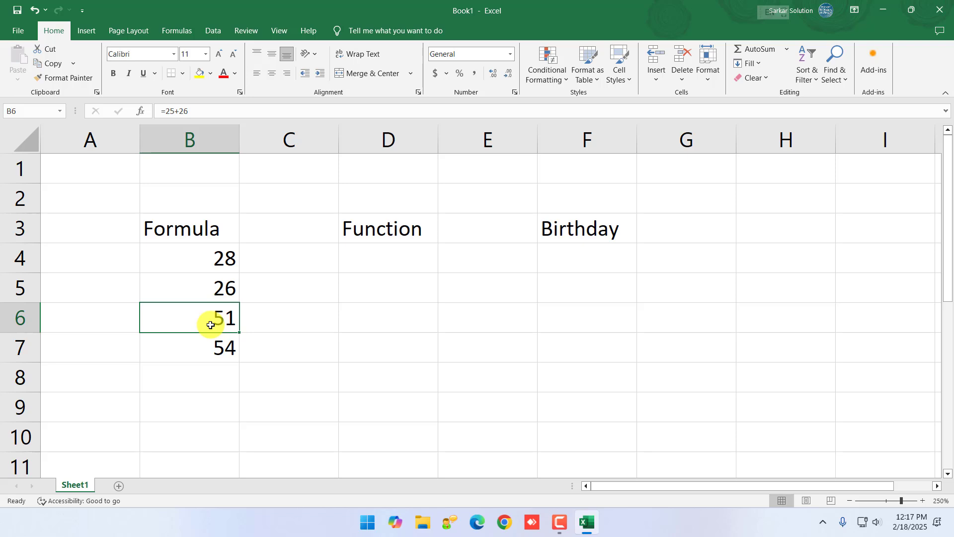
{"action": "key", "text": "Delete"}
Change the formula in B7 to subtract B5 from B4, using =B4-B5
{"action": "left_click", "coordinate": [204, 339]}
{"action": "double_click", "coordinate": [201, 342]}
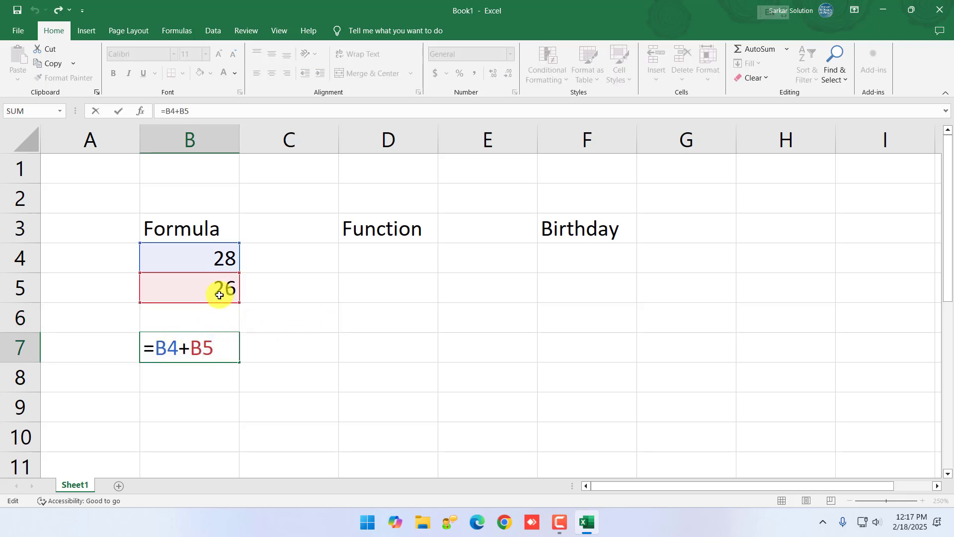
{"action": "left_click", "coordinate": [186, 353]}
{"action": "key", "text": "BackSpace"}
{"action": "type", "text": "-"}
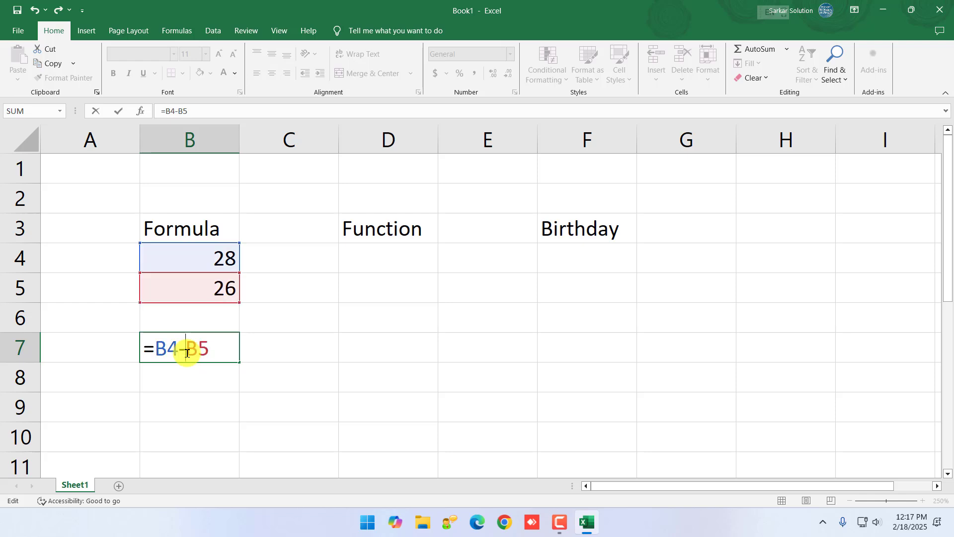
{"action": "key", "text": "Return"}
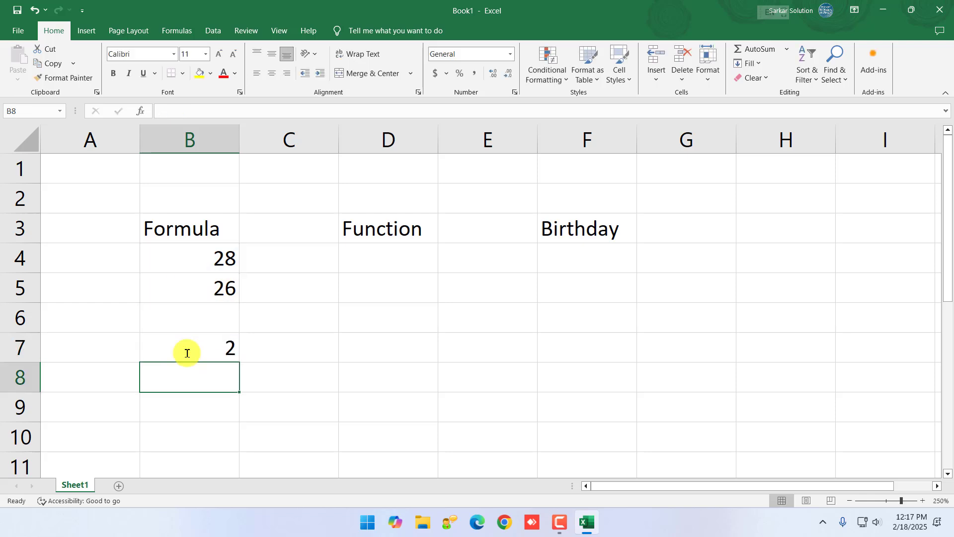
Change the formula in B7 to multiply the two cells, using =B4*B5
{"action": "left_click", "coordinate": [187, 353]}
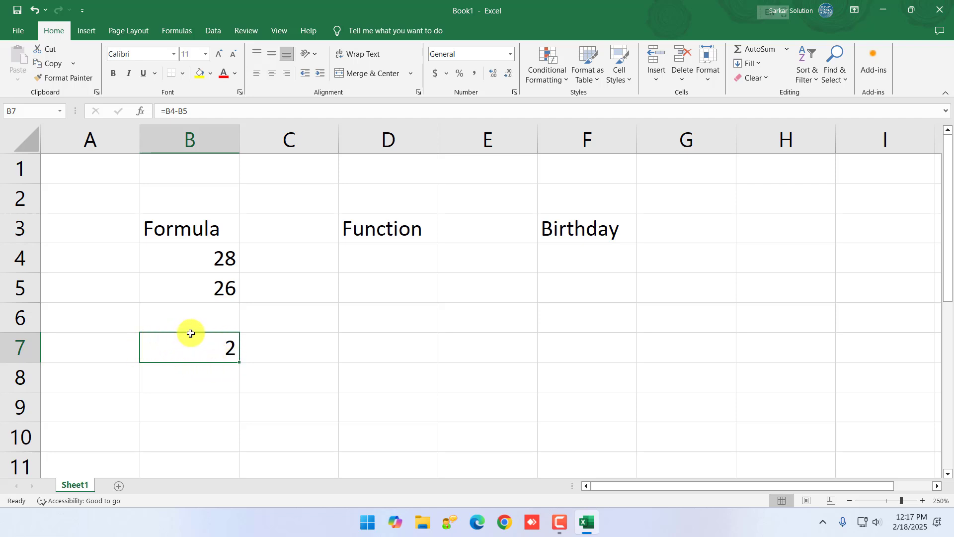
{"action": "double_click", "coordinate": [219, 346]}
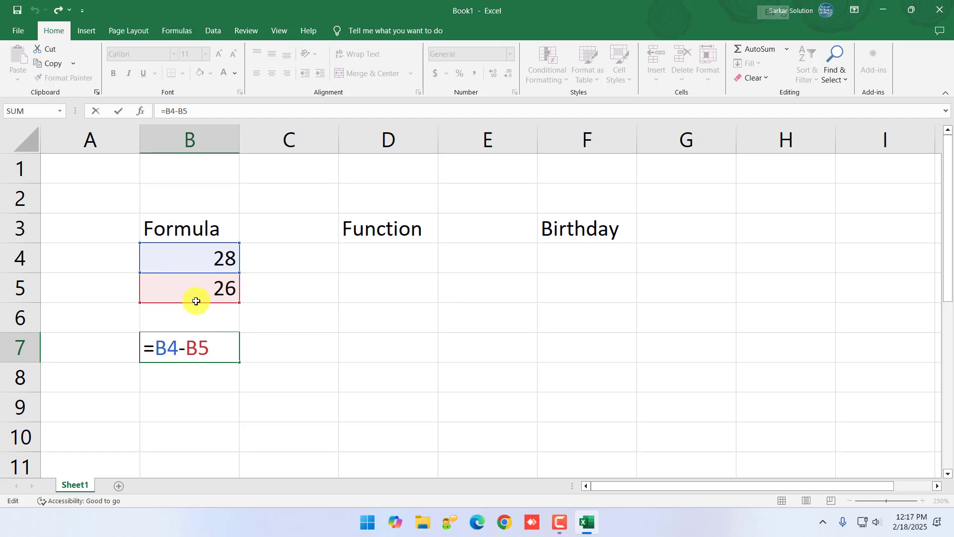
{"action": "key", "text": "Left"}
{"action": "key", "text": "Left"}
{"action": "key", "text": "BackSpace"}
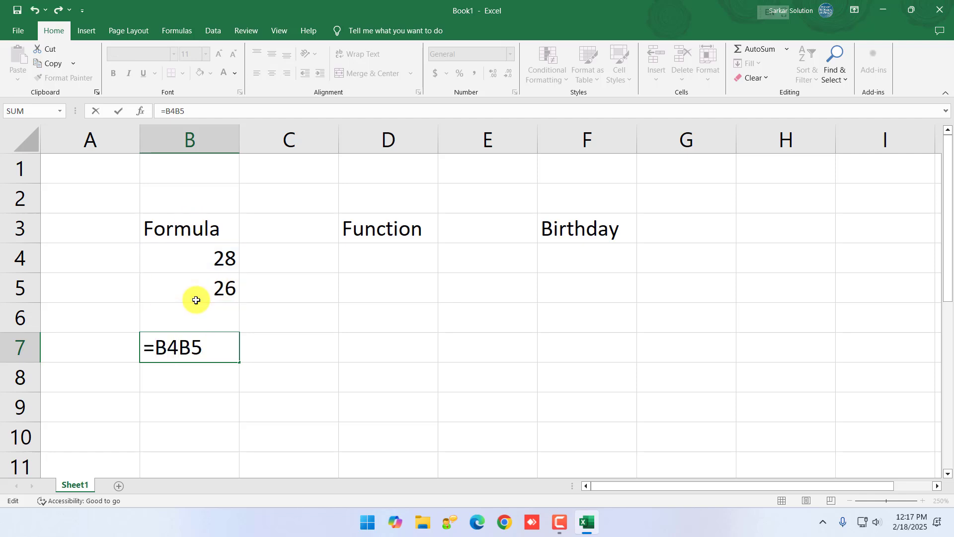
{"action": "type", "text": "*"}
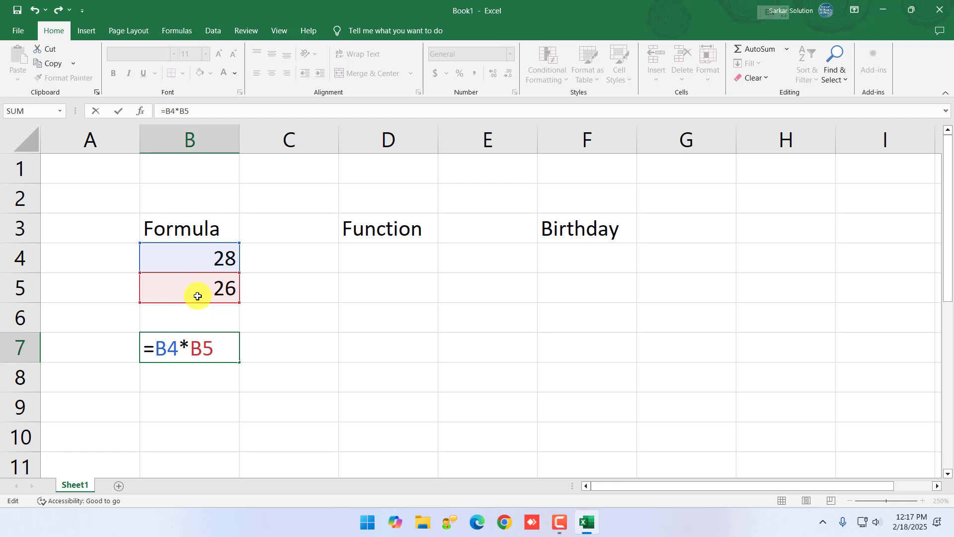
{"action": "key", "text": "Return"}
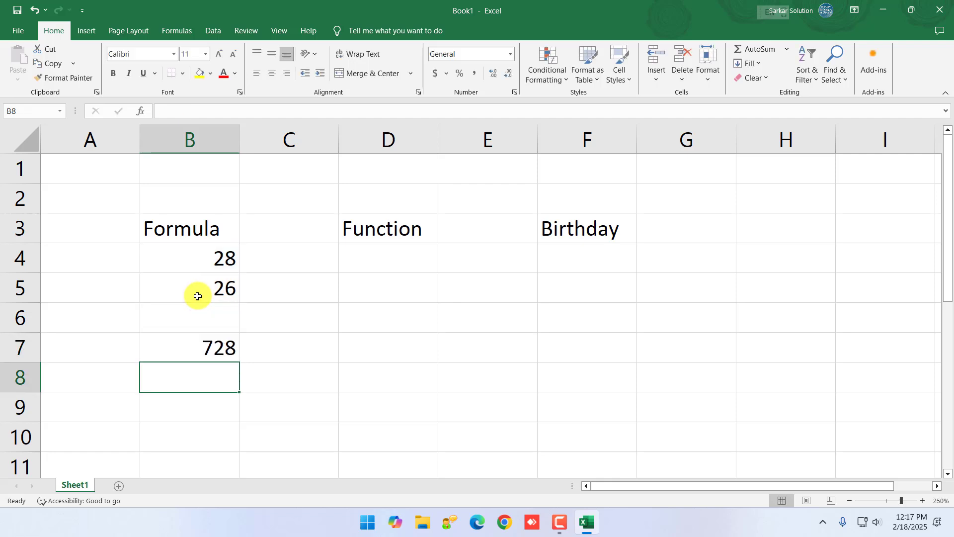
{"action": "key", "text": "Up"}
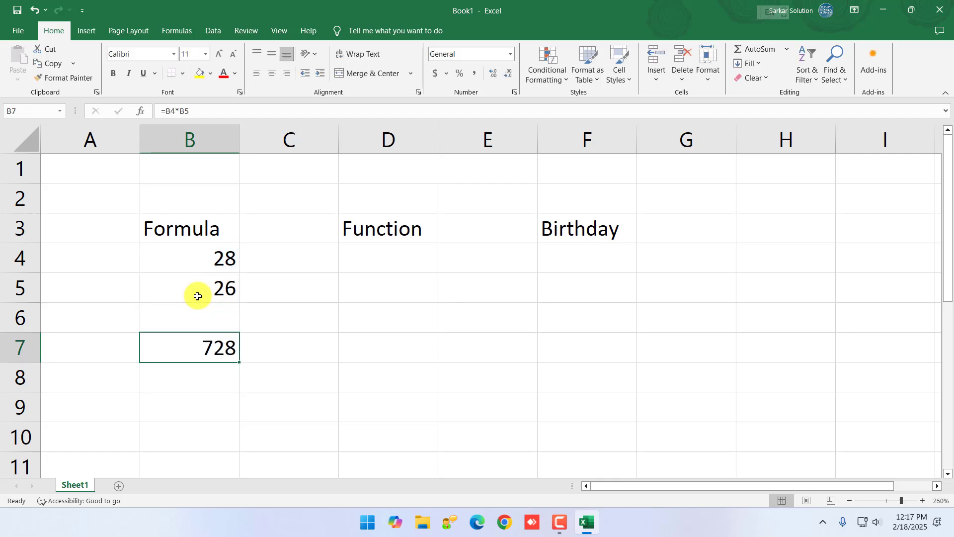
Change the formula in B7 to divide B4 by B5, using =B4/B5
{"action": "double_click", "coordinate": [222, 347]}
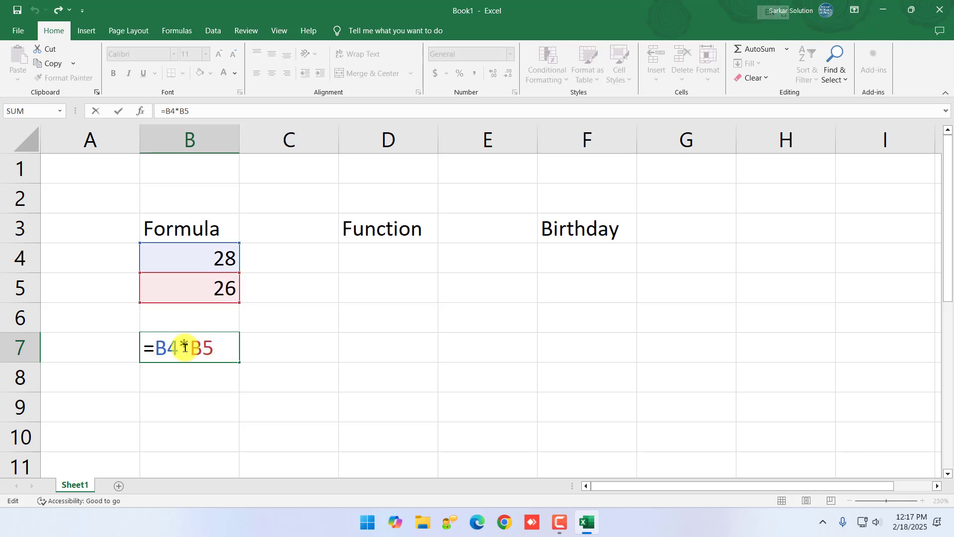
{"action": "left_click_drag", "start_coordinate": [190, 348], "coordinate": [175, 347]}
{"action": "type", "text": "/"}
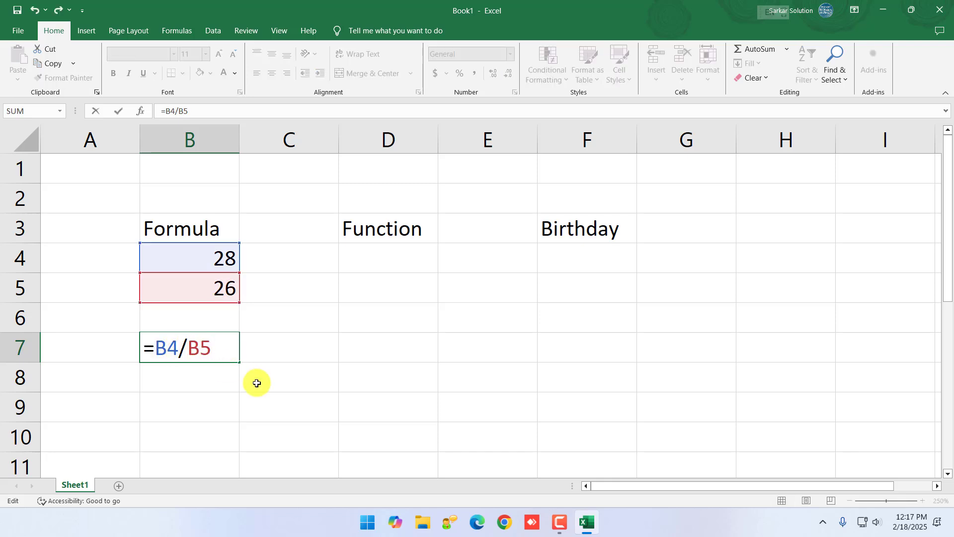
{"action": "key", "text": "Return"}
Set the divisor in cell B5 to 7
{"action": "left_click", "coordinate": [228, 293]}
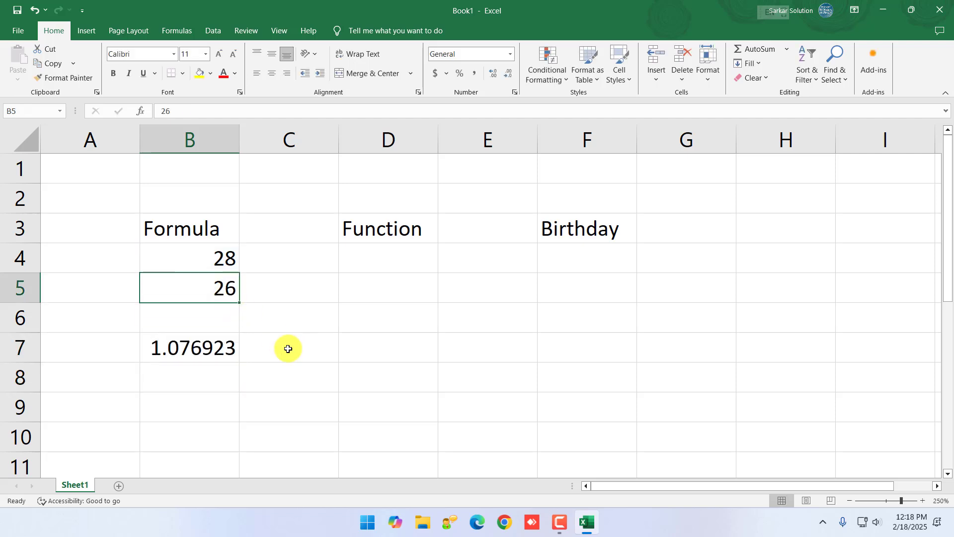
{"action": "type", "text": "7"}
{"action": "key", "text": "Return"}
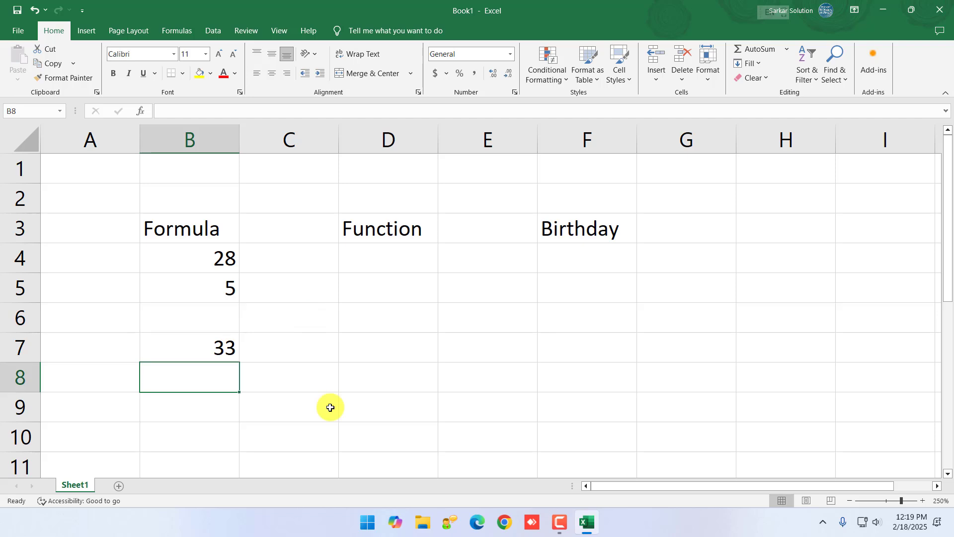
Review the addition formula in B7 and enter 8 as a third number in cell B6
{"action": "double_click", "coordinate": [214, 348]}
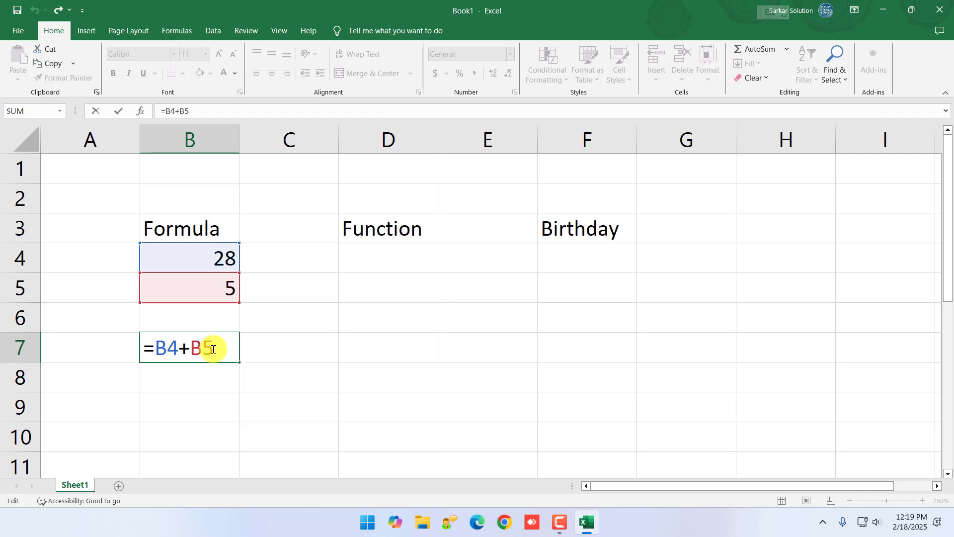
{"action": "key", "text": "ctrl+Return"}
{"action": "left_click", "coordinate": [211, 290]}
{"action": "left_click", "coordinate": [210, 308]}
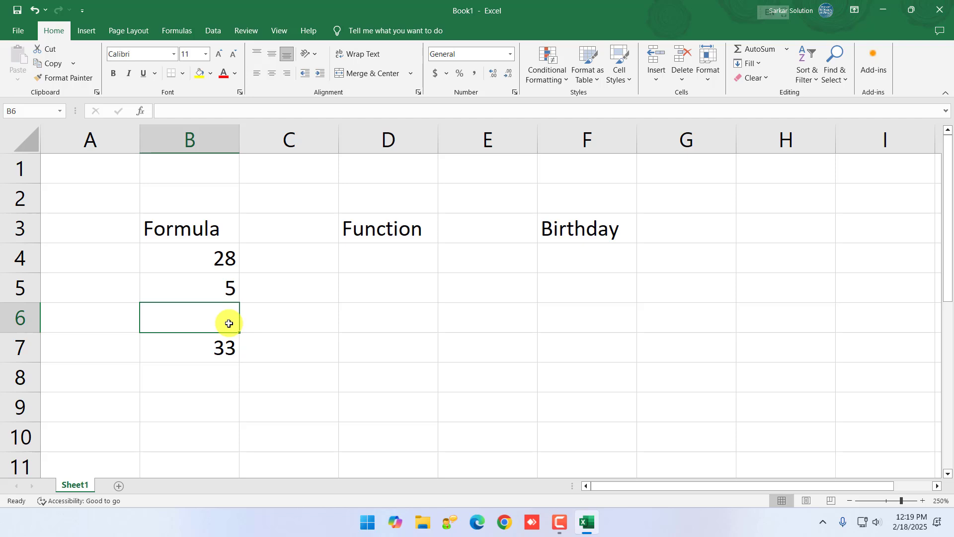
{"action": "type", "text": "8"}
{"action": "key", "text": "Return"}
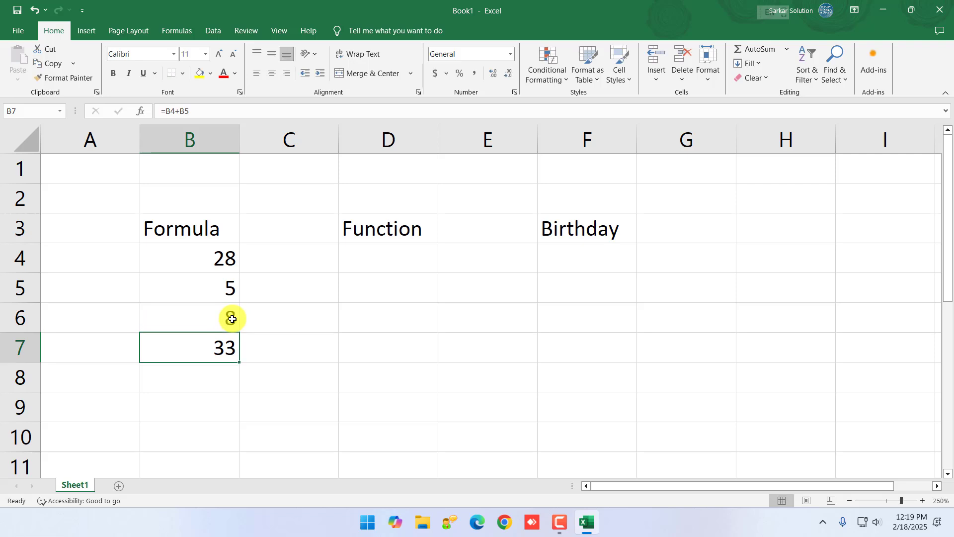
Extend the formula in B7 to combine addition and subtraction, using =B4+b5-b6
{"action": "double_click", "coordinate": [219, 349]}
{"action": "key", "text": "BackSpace"}
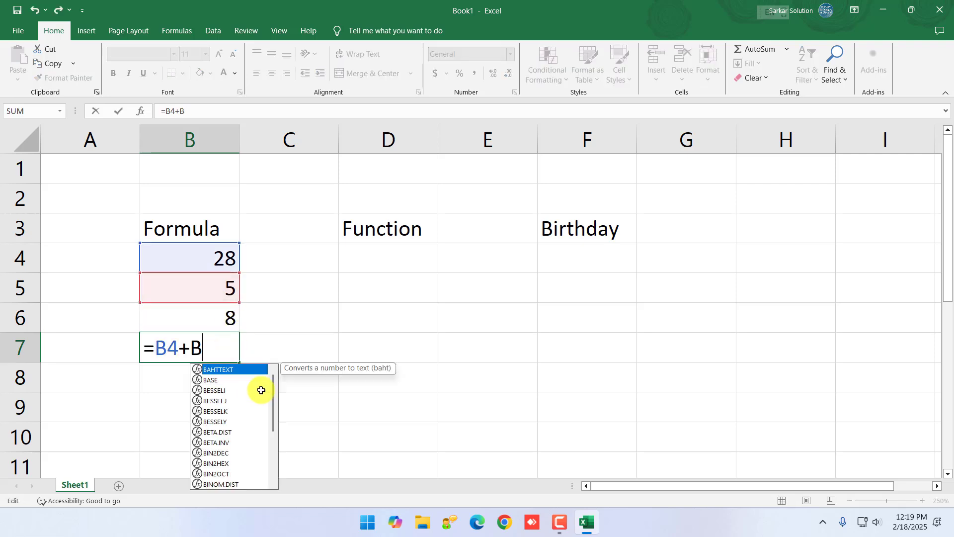
{"action": "key", "text": "BackSpace"}
{"action": "type", "text": "b5"}
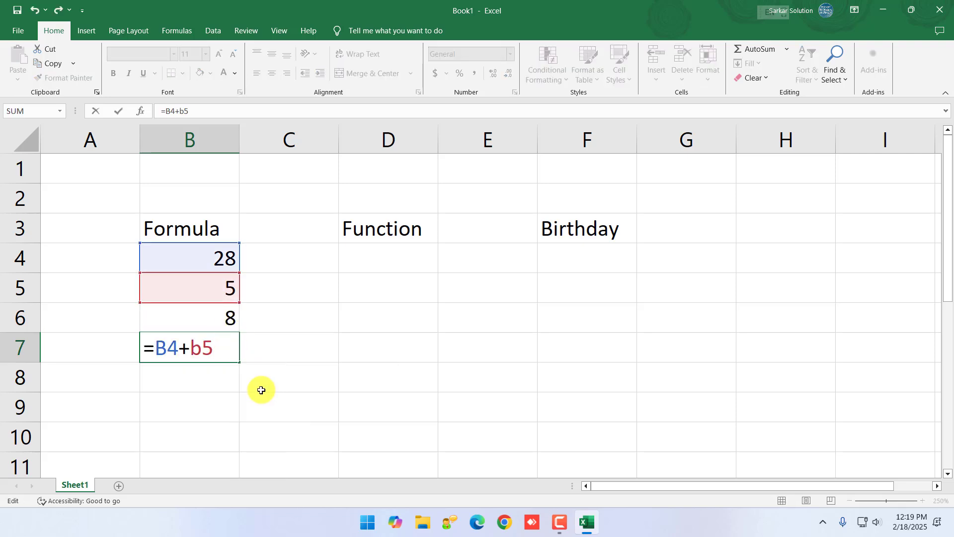
{"action": "type", "text": "-b"}
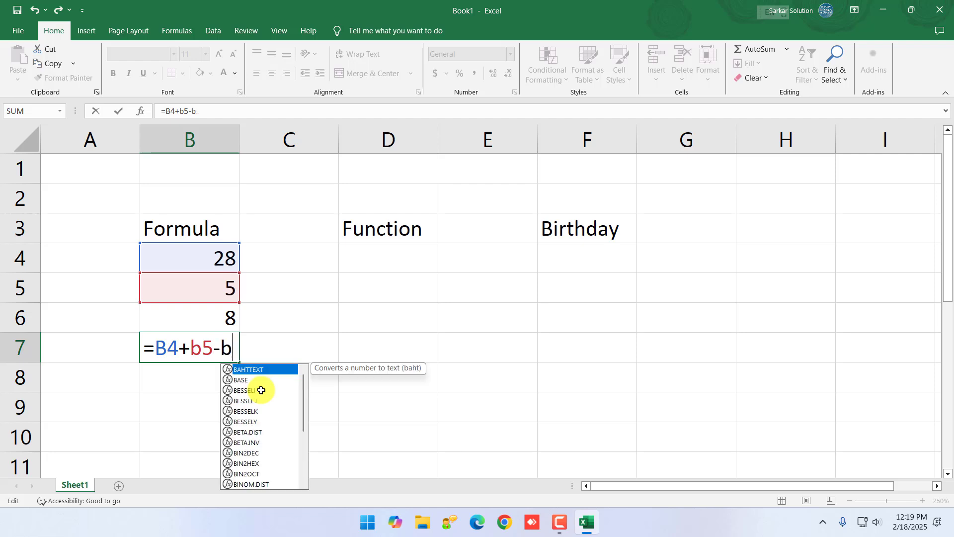
{"action": "type", "text": "6"}
{"action": "key", "text": "Return"}
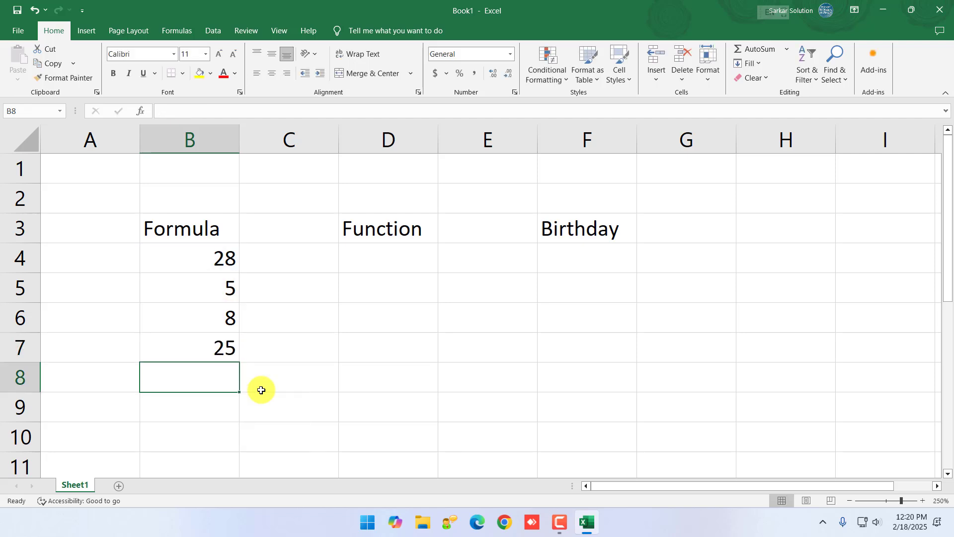
Examine the operators and cell references in the B7 formula, leaving the formula as it is
{"action": "double_click", "coordinate": [192, 349]}
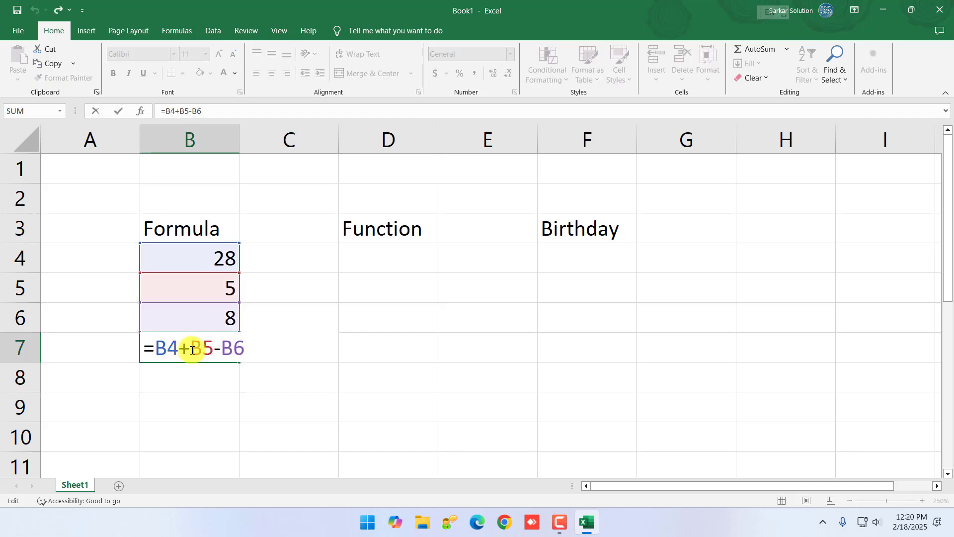
{"action": "key", "text": "Return"}
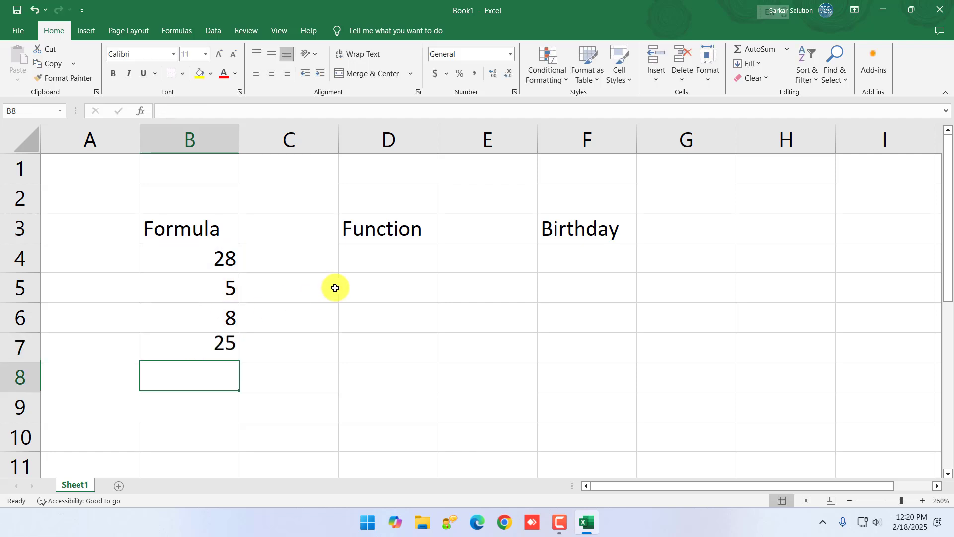
{"action": "left_click", "coordinate": [386, 255]}
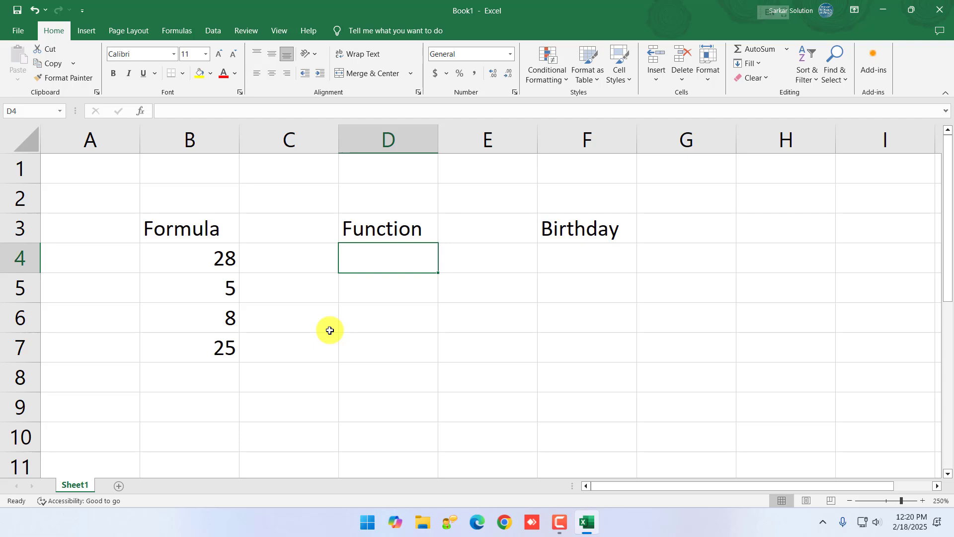
{"action": "double_click", "coordinate": [234, 345]}
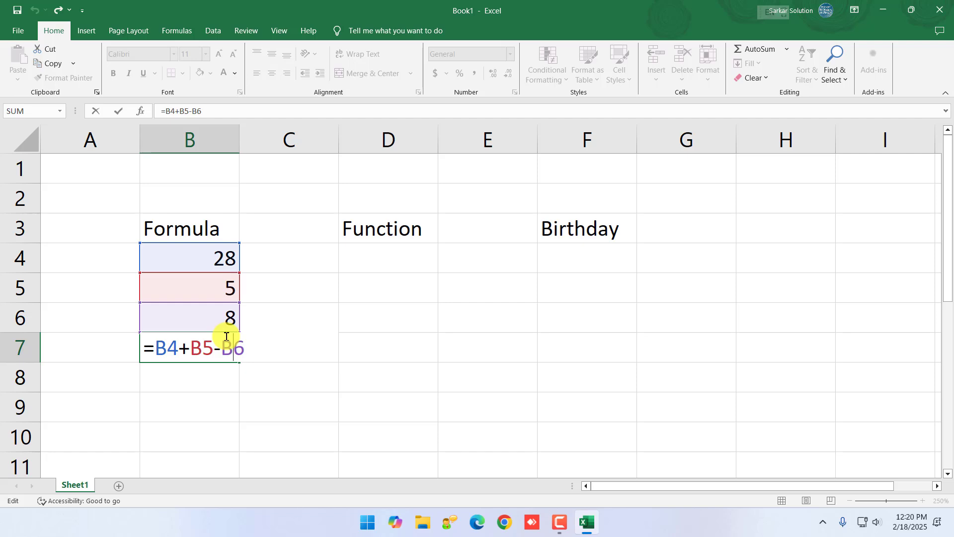
{"action": "key", "text": "Return"}
Enter the numbers 26, 25, 28, 27, 26, 28 and 24 under the Function heading in cells D4 to D10
{"action": "left_click", "coordinate": [389, 267]}
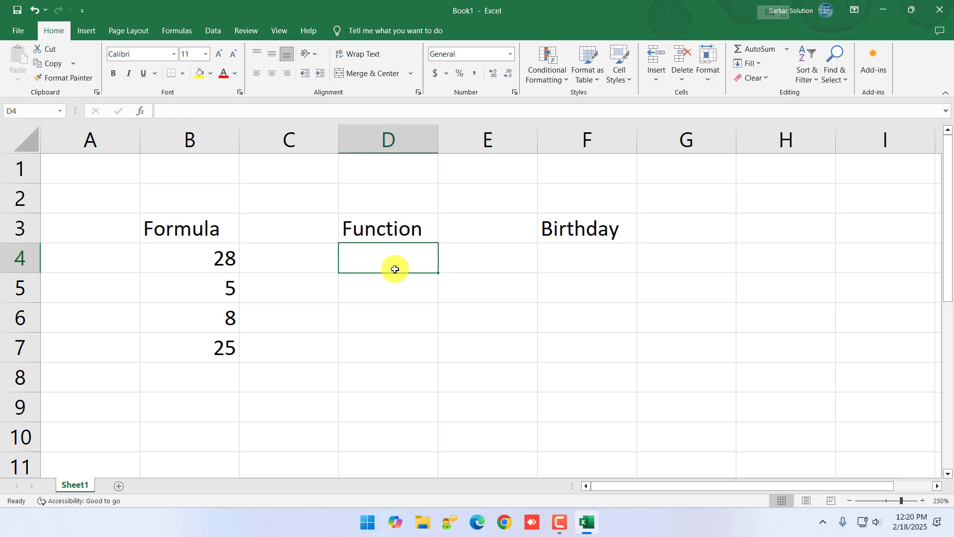
{"action": "type", "text": "26"}
{"action": "key", "text": "Return"}
{"action": "type", "text": "25"}
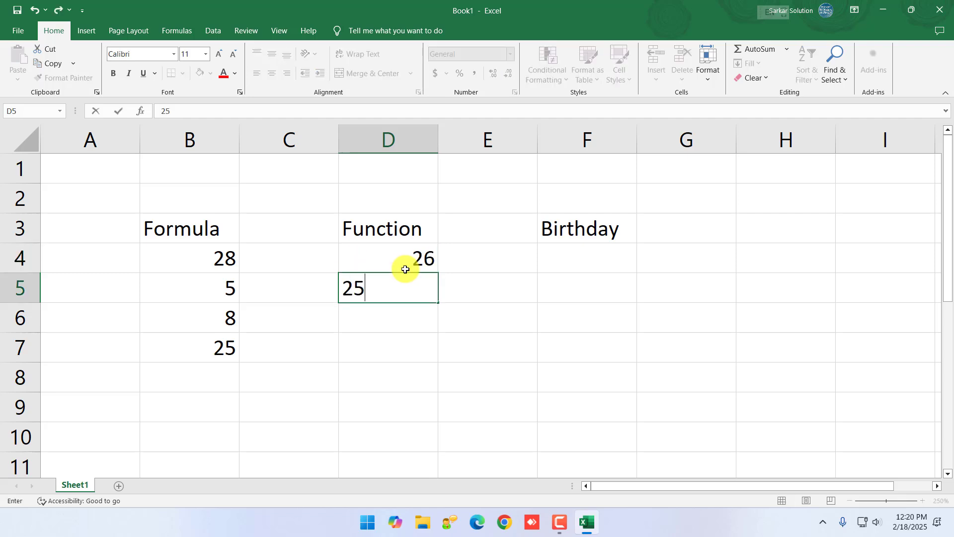
{"action": "key", "text": "Return"}
{"action": "type", "text": "28"}
{"action": "key", "text": "Return"}
{"action": "type", "text": "27"}
{"action": "key", "text": "Return"}
{"action": "type", "text": "2"}
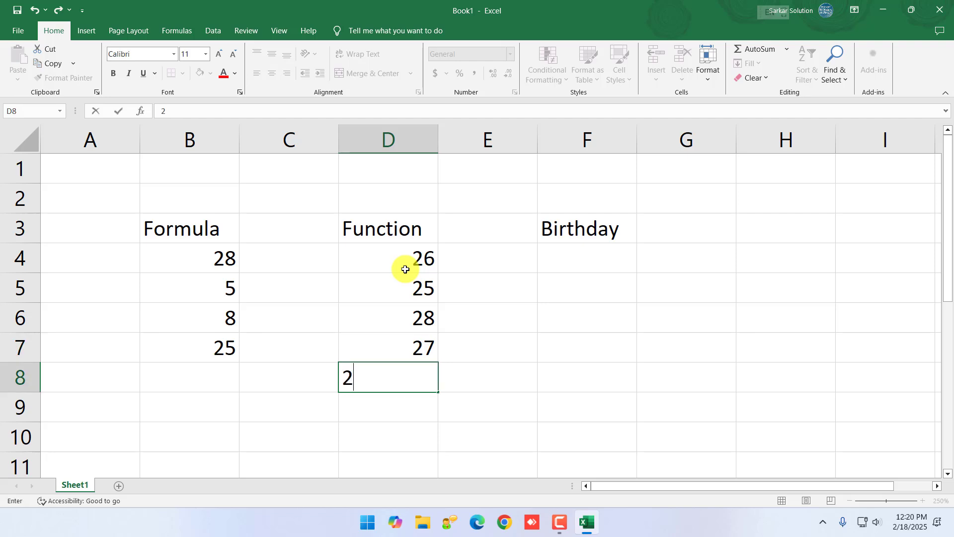
{"action": "type", "text": "6"}
{"action": "key", "text": "Return"}
{"action": "type", "text": "28"}
{"action": "key", "text": "Return"}
{"action": "type", "text": "24"}
{"action": "key", "text": "ctrl+Return"}
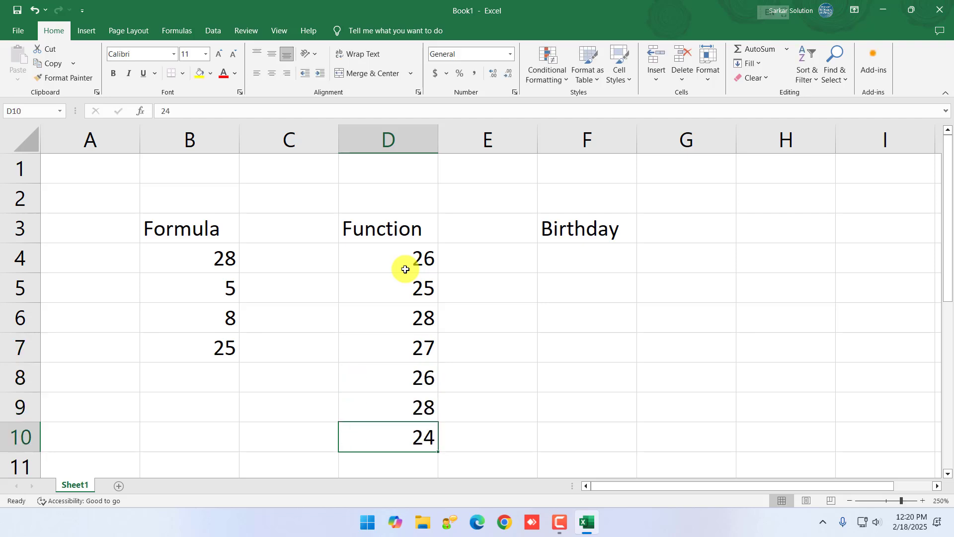
{"action": "key", "text": "Return"}
Inspect the mixed formula in B7 again for comparison with the Function column
{"action": "double_click", "coordinate": [221, 318]}
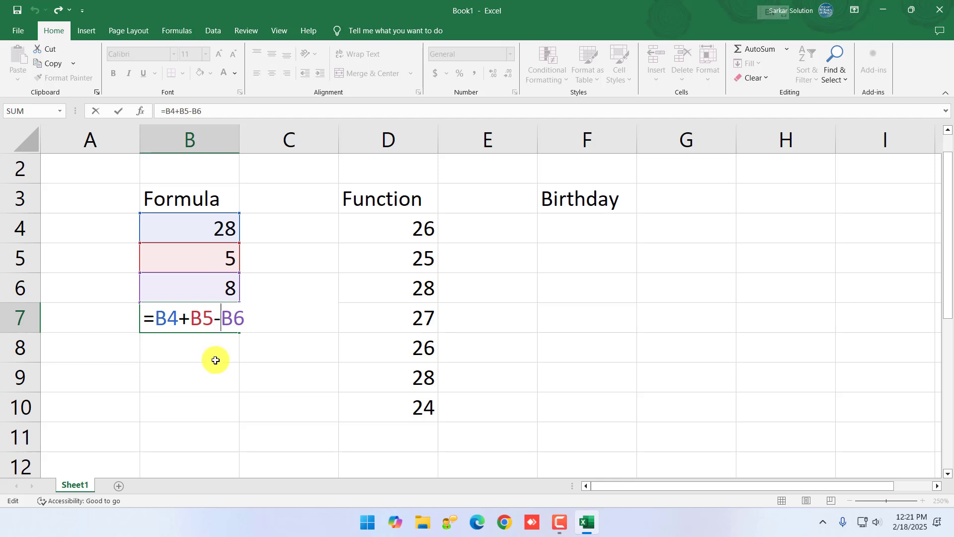
{"action": "key", "text": "Return"}
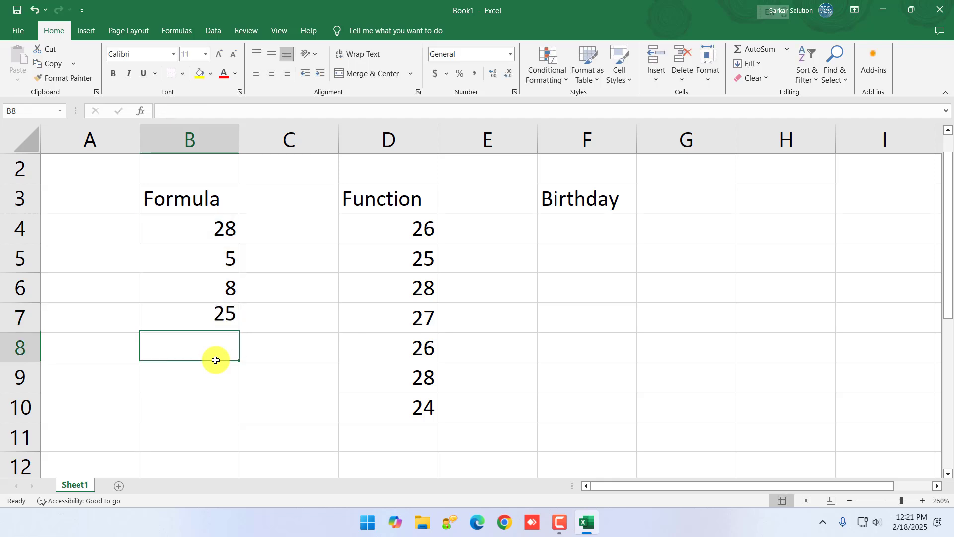
Total the numbers under the Function heading in D11 with the formula =sum(d4:d10)
{"action": "left_click", "coordinate": [227, 318]}
{"action": "left_click", "coordinate": [425, 430]}
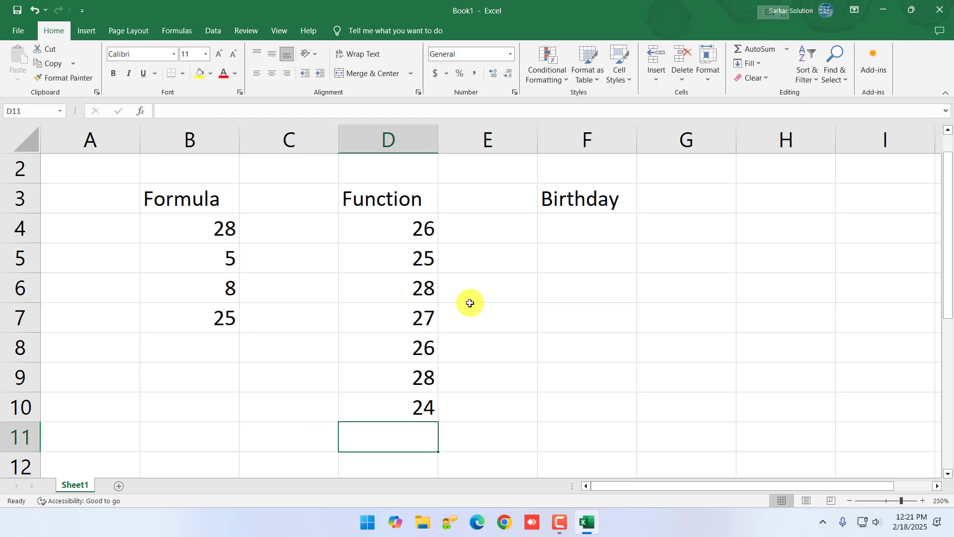
{"action": "type", "text": "="}
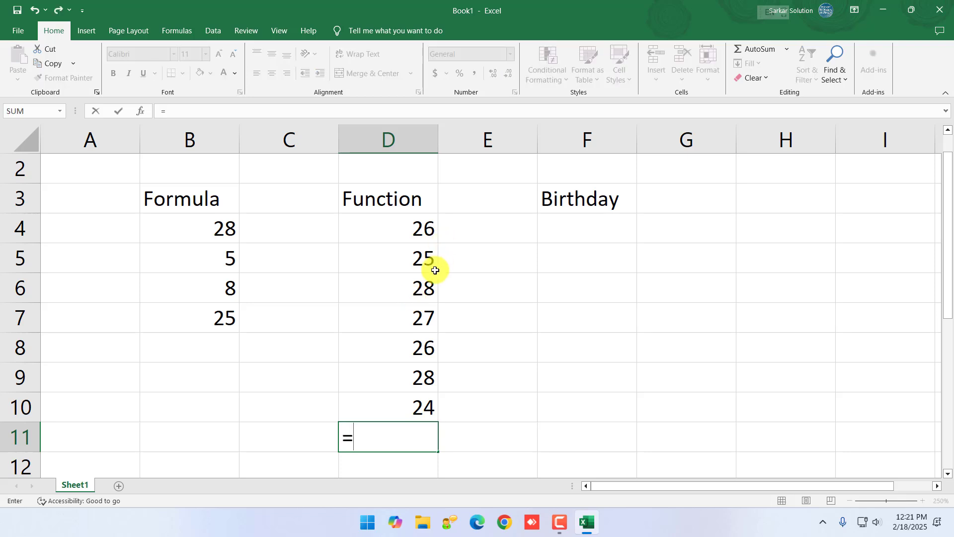
{"action": "type", "text": "sum"}
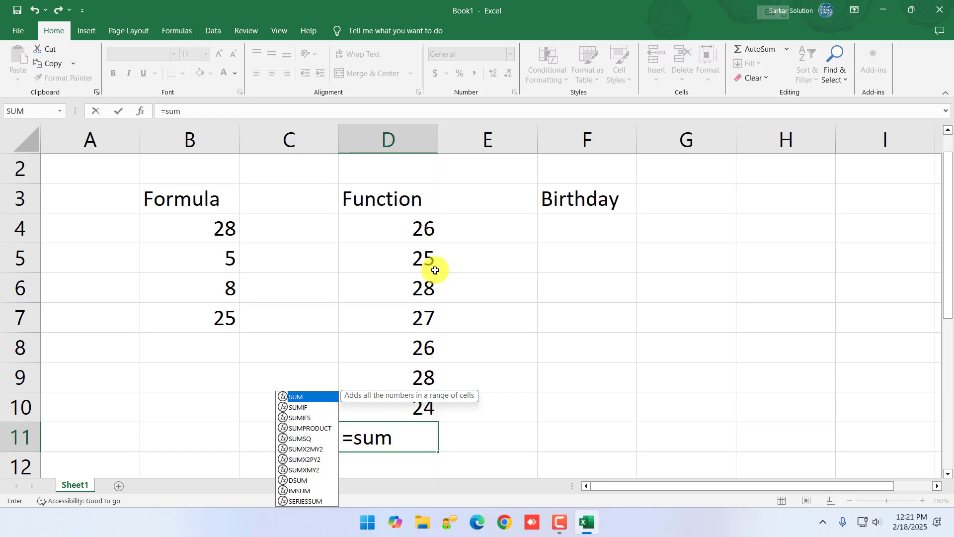
{"action": "type", "text": "("}
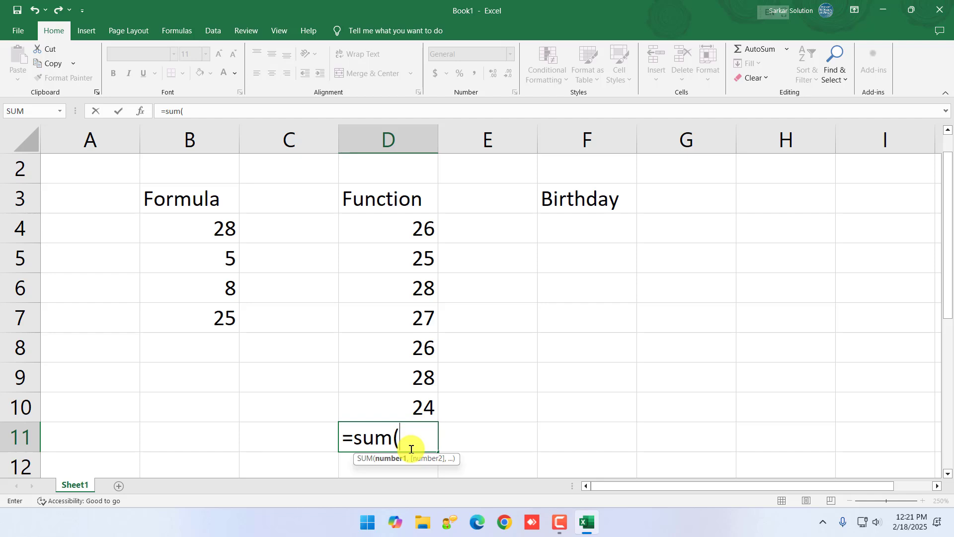
{"action": "type", "text": "d4"}
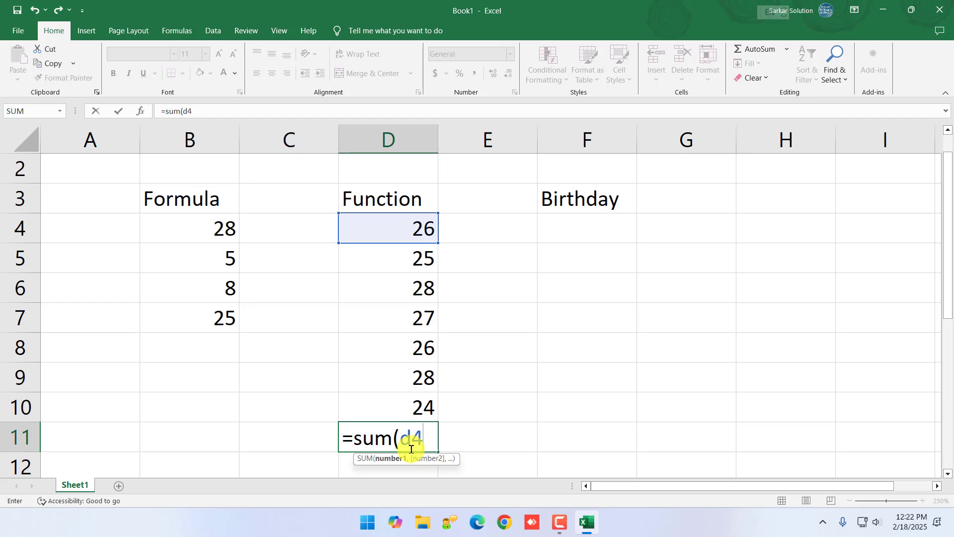
{"action": "type", "text": ":"}
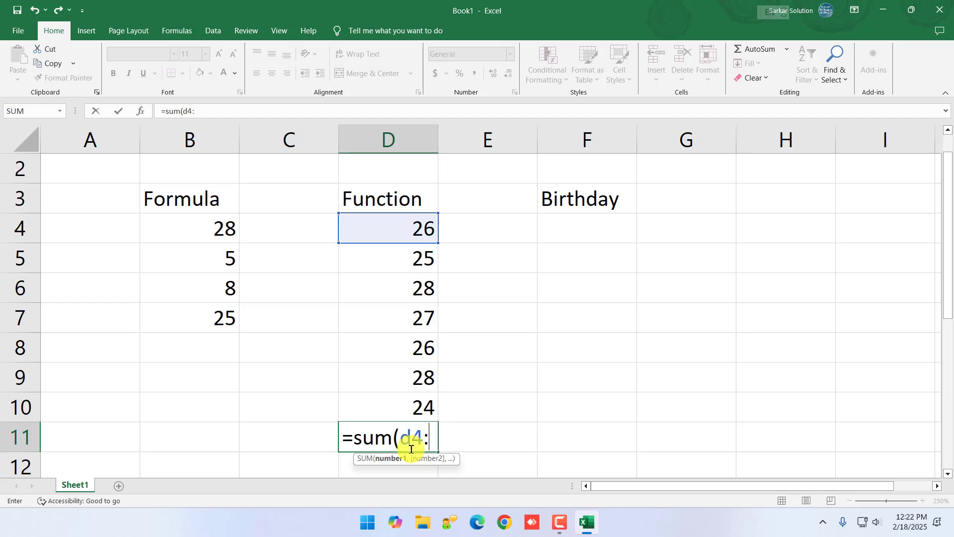
{"action": "type", "text": "d10"}
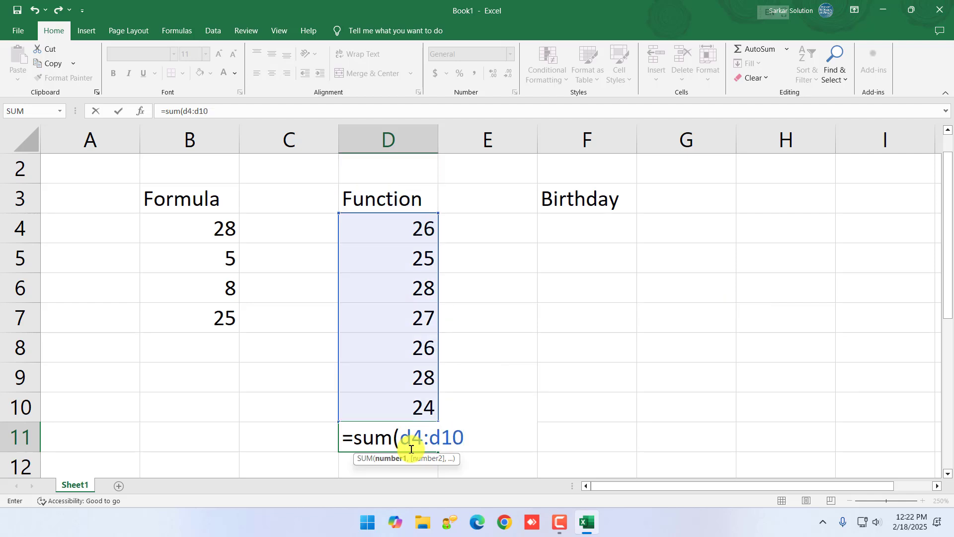
{"action": "type", "text": ")"}
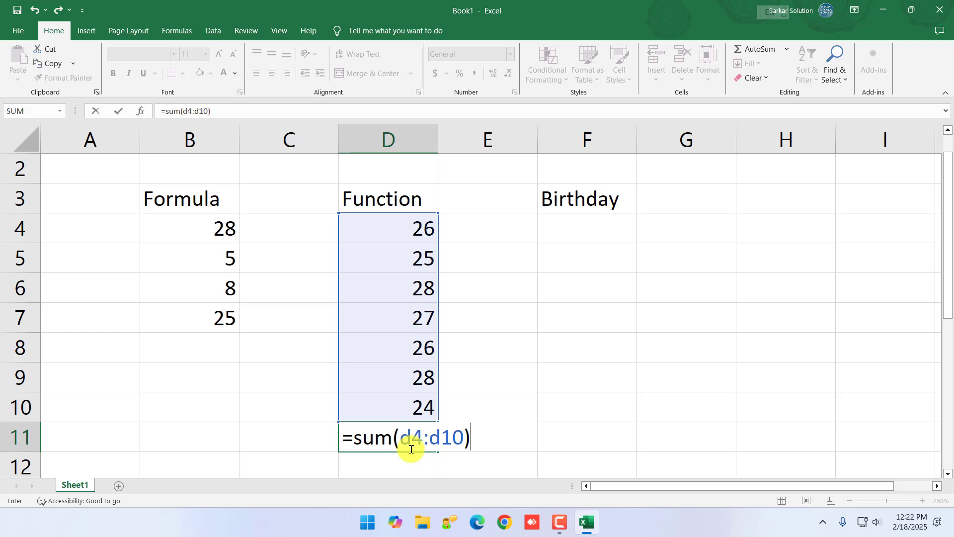
{"action": "key", "text": "Return"}
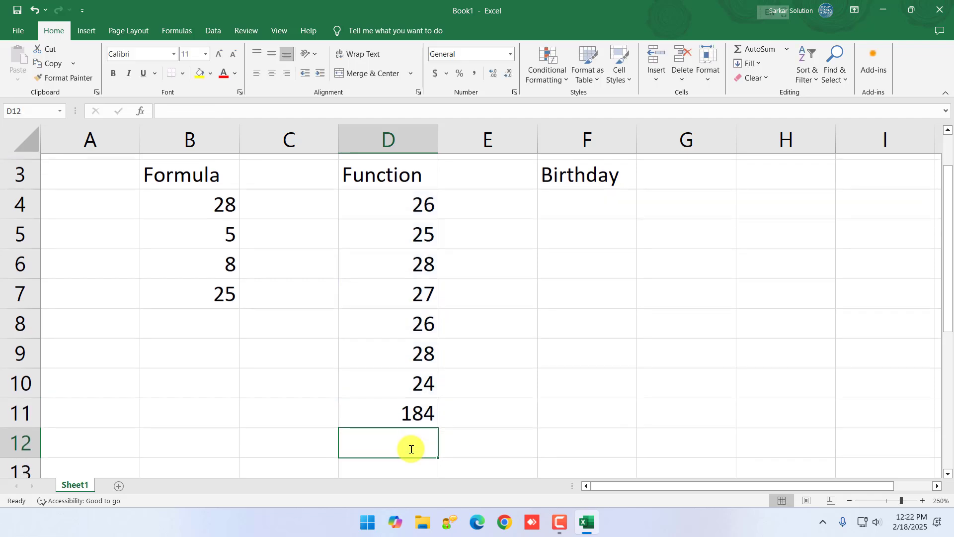
Inspect the SUM formula in D11 both as a cell entry and in edit mode
{"action": "left_click", "coordinate": [409, 409]}
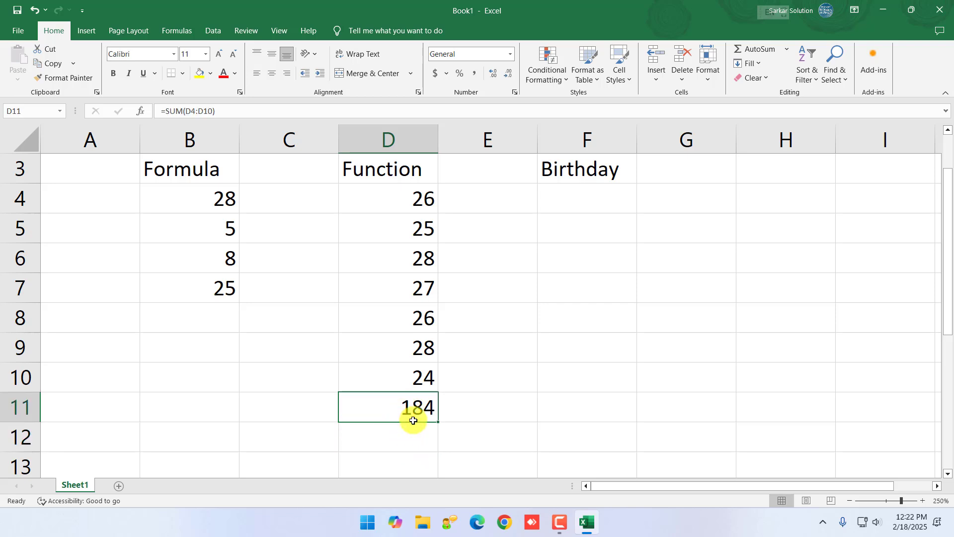
{"action": "scroll", "coordinate": [418, 437], "scroll_direction": "up", "scroll_amount": 1}
{"action": "scroll", "coordinate": [417, 443], "scroll_direction": "down", "scroll_amount": 3}
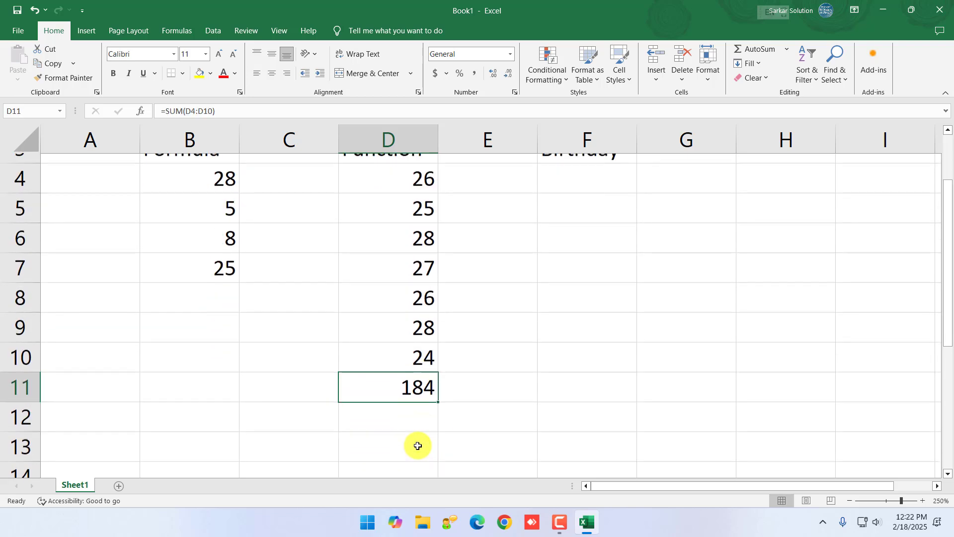
{"action": "double_click", "coordinate": [409, 377]}
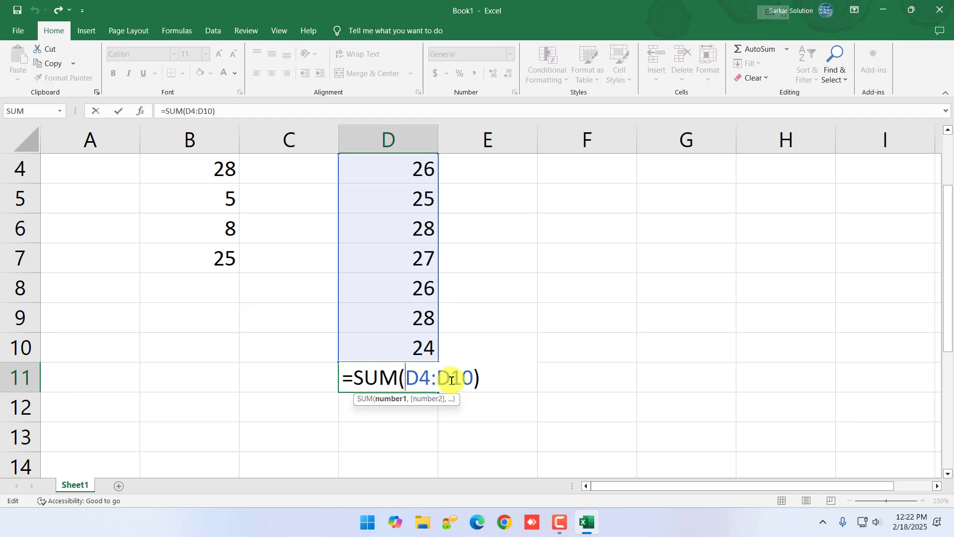
{"action": "key", "text": "ctrl+Return"}
{"action": "left_click", "coordinate": [434, 404]}
Copy the numbers in D4:D10 into column E starting at E4
{"action": "scroll", "coordinate": [432, 381], "scroll_direction": "up", "scroll_amount": 3}
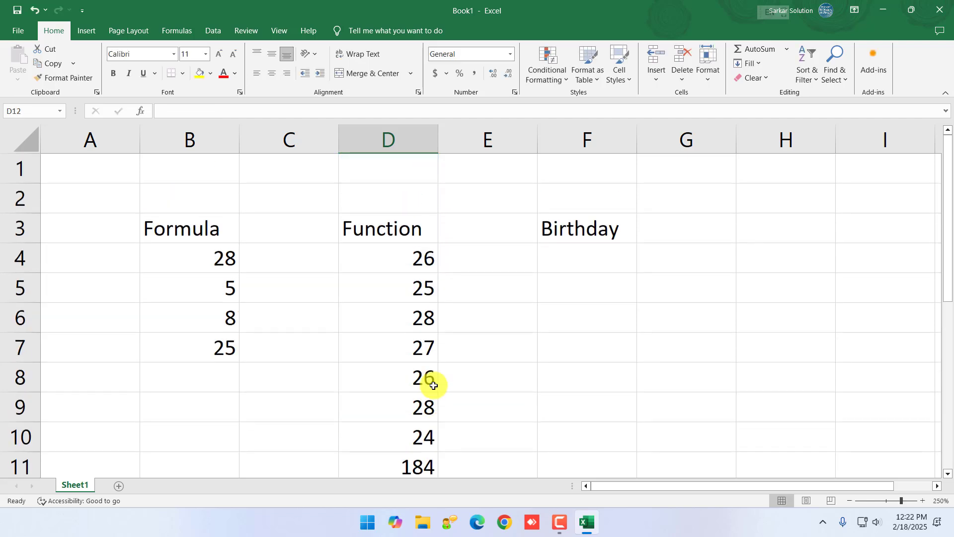
{"action": "left_click_drag", "start_coordinate": [411, 262], "coordinate": [409, 438]}
{"action": "key", "text": "ctrl+c"}
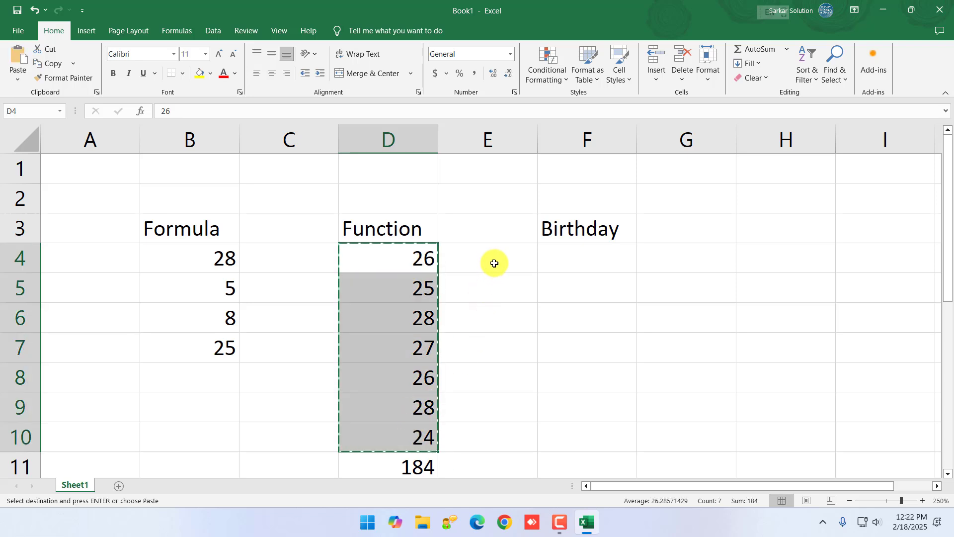
{"action": "left_click", "coordinate": [492, 262]}
{"action": "key", "text": "ctrl+v"}
{"action": "left_click", "coordinate": [501, 462]}
{"action": "key", "text": "Escape"}
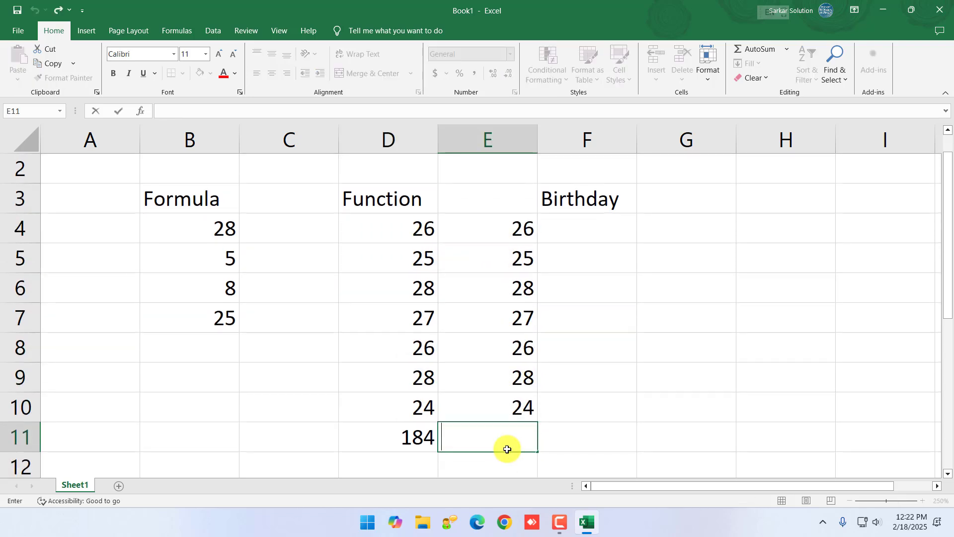
Total the copied numbers in E11 with AutoSum over the range E4:E10
{"action": "left_click", "coordinate": [541, 433]}
{"action": "left_click", "coordinate": [521, 435]}
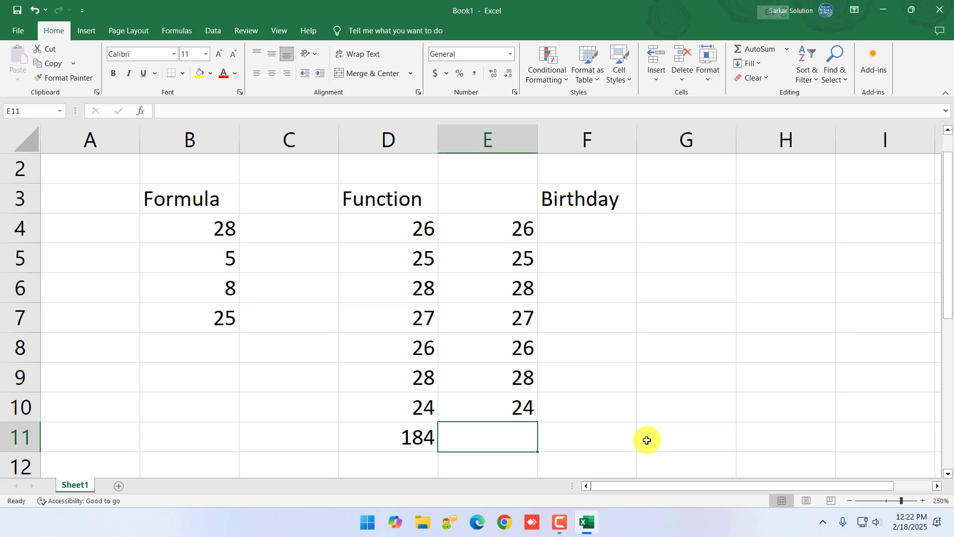
{"action": "key", "text": "alt"}
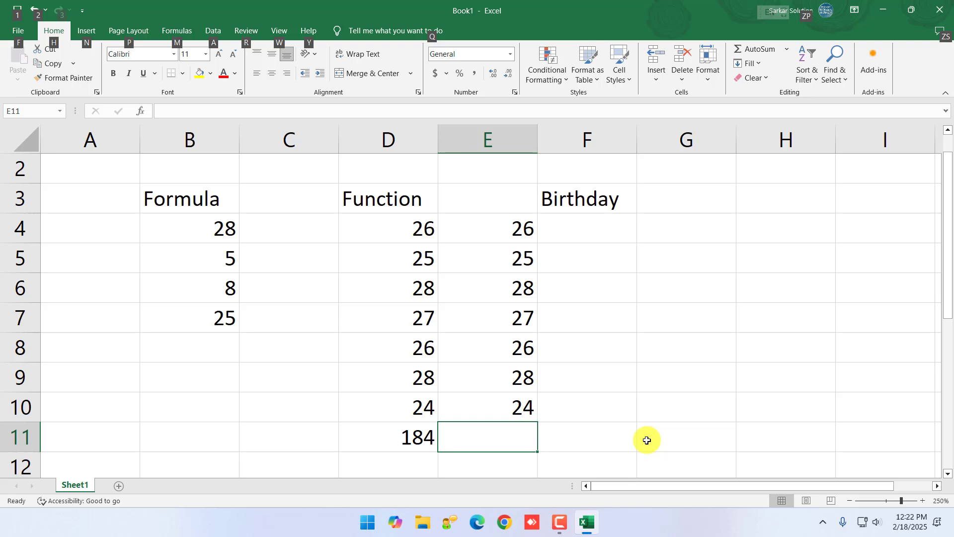
{"action": "key", "text": "alt+equal"}
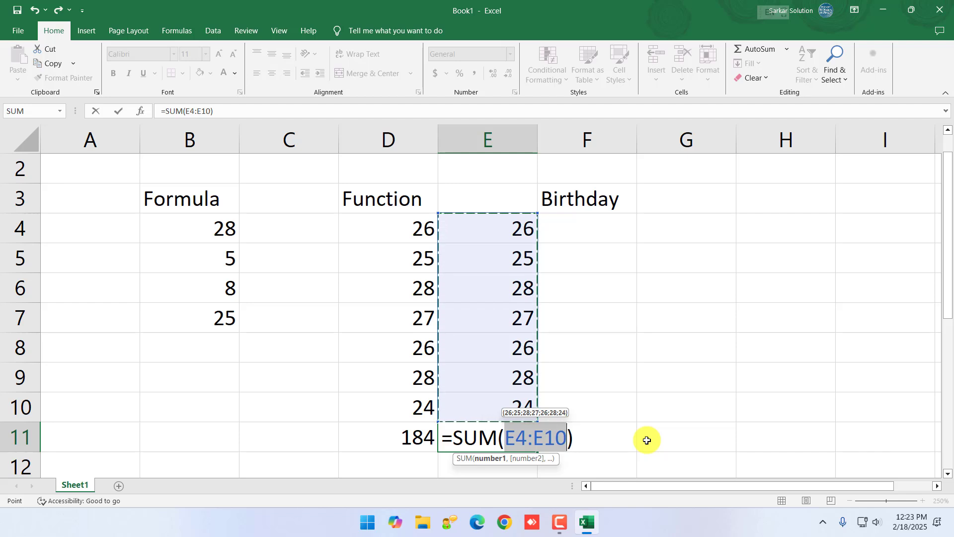
{"action": "key", "text": "Return"}
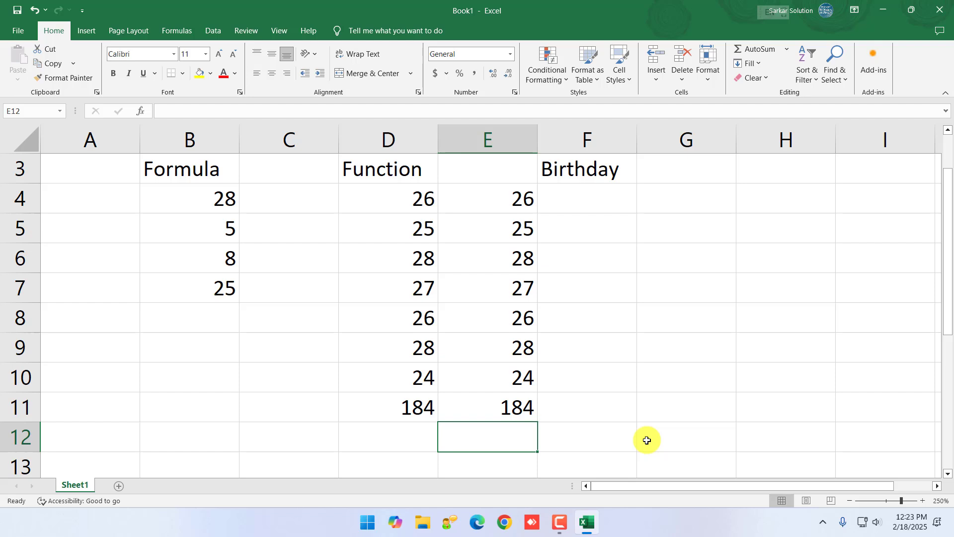
{"action": "left_click", "coordinate": [510, 412]}
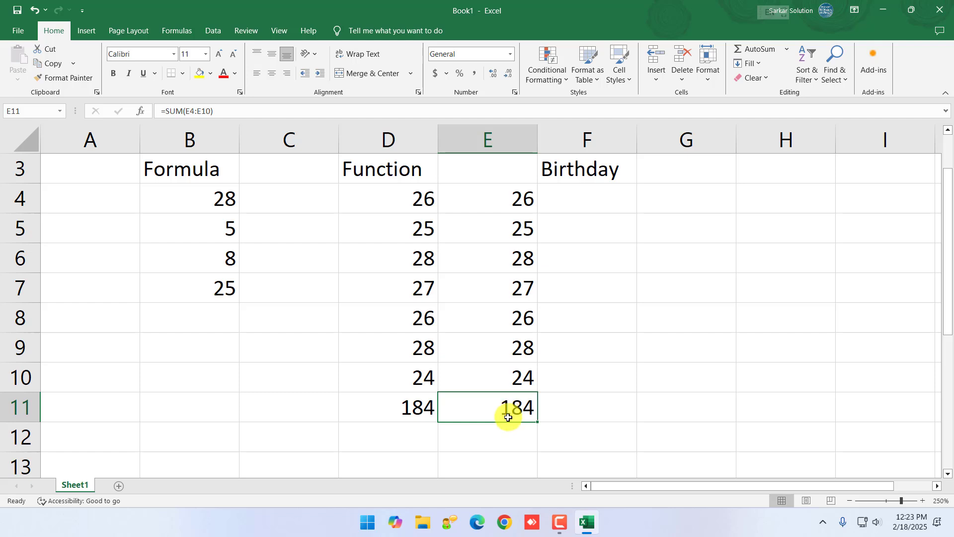
Clear the copied numbers and their total from E4:E11
{"action": "left_click_drag", "start_coordinate": [494, 209], "coordinate": [516, 402]}
{"action": "key", "text": "Delete"}
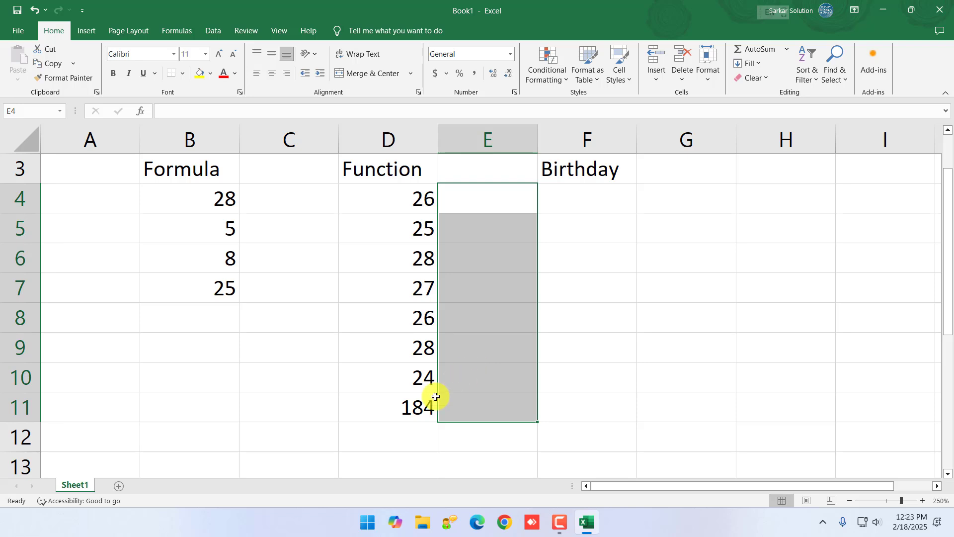
Examine the D4:D10 range and its colon separator within the SUM formula in D11
{"action": "double_click", "coordinate": [415, 405]}
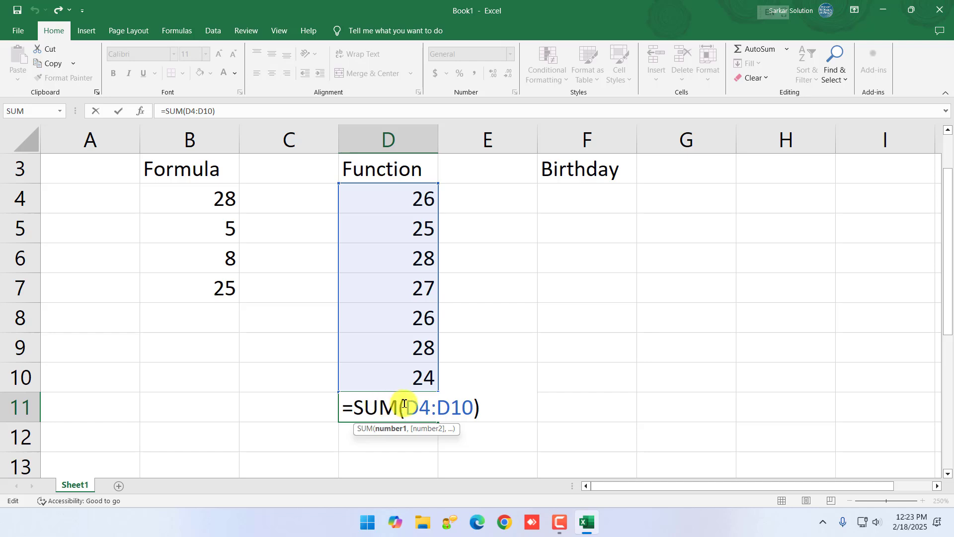
{"action": "left_click_drag", "start_coordinate": [406, 404], "coordinate": [469, 401]}
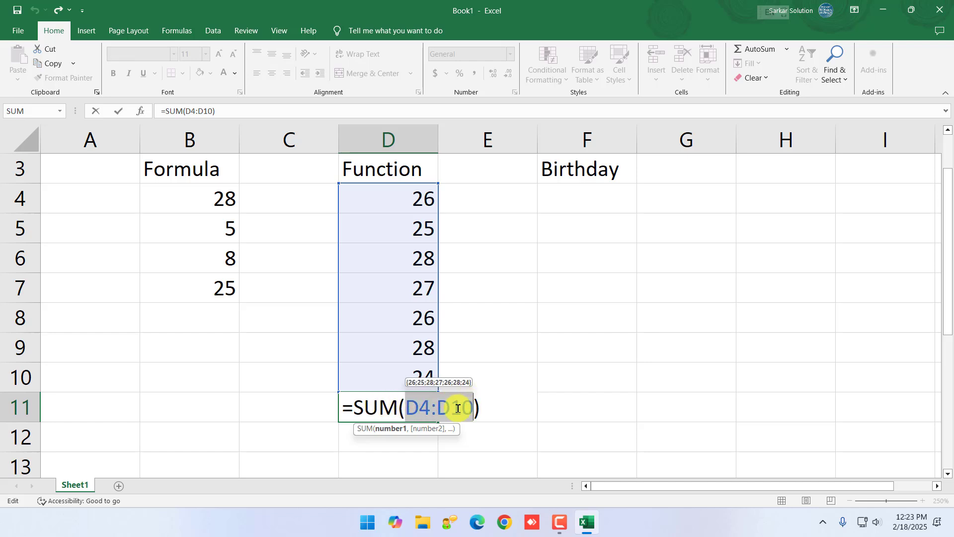
{"action": "left_click", "coordinate": [435, 409]}
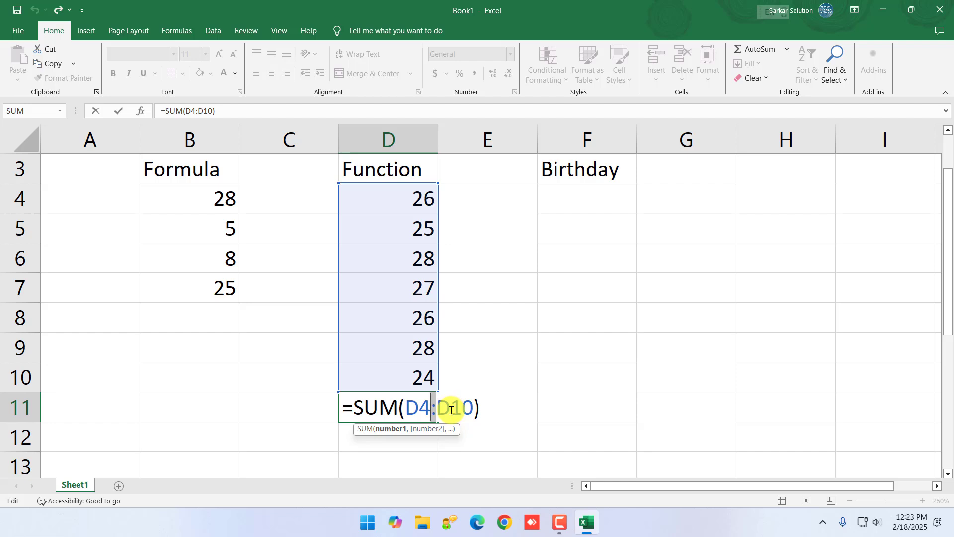
{"action": "key", "text": "Return"}
{"action": "double_click", "coordinate": [392, 407]}
Add the row labels Sum in C11 and Average in C12 beside the Function column
{"action": "left_click", "coordinate": [292, 407]}
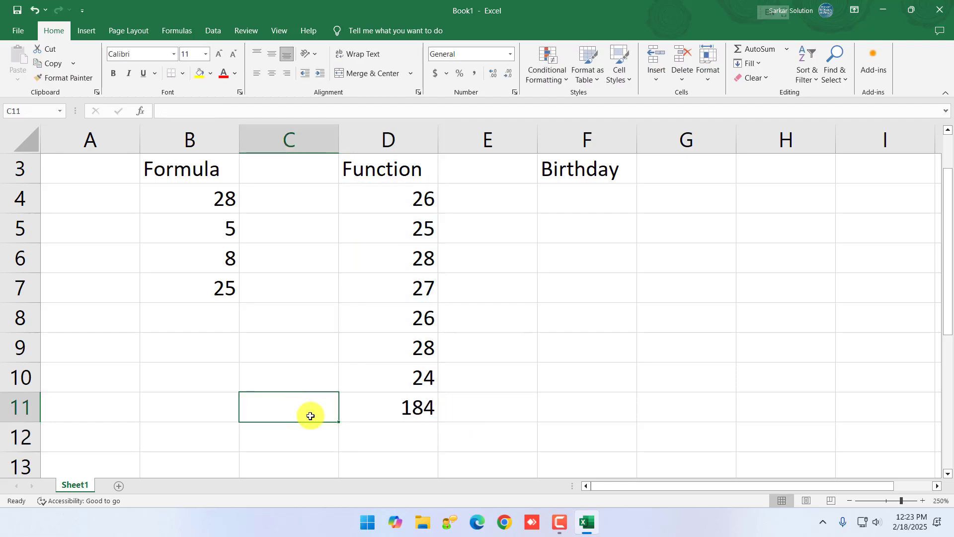
{"action": "type", "text": "Sum"}
{"action": "key", "text": "Return"}
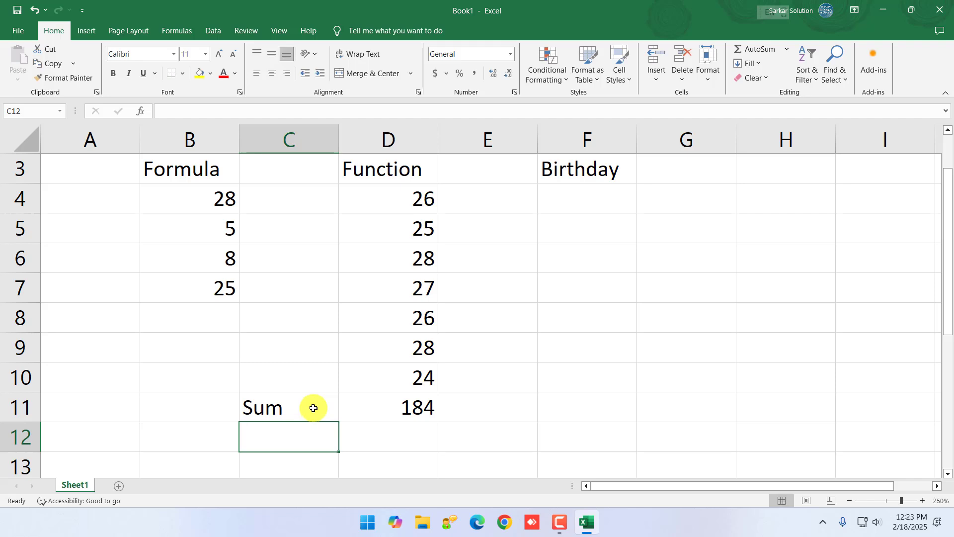
{"action": "type", "text": "Averag"}
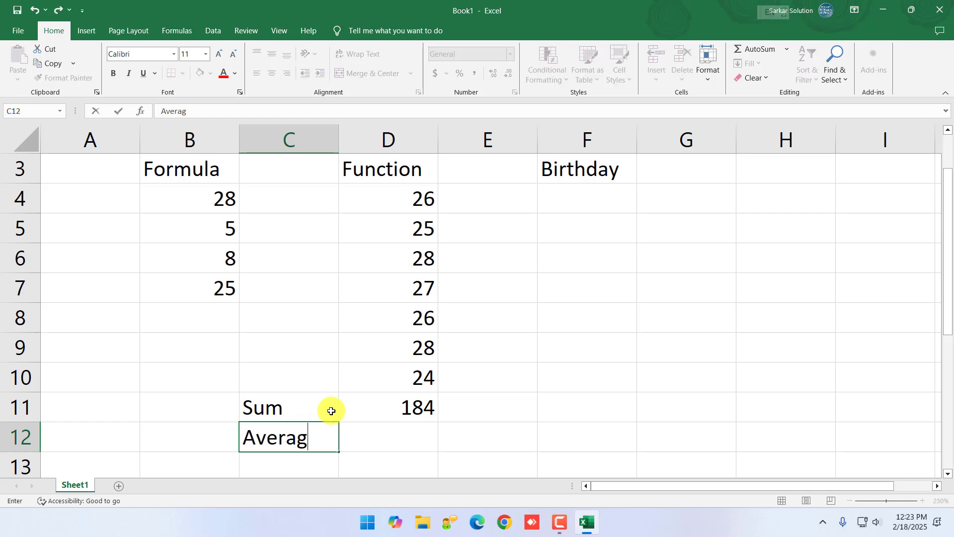
{"action": "type", "text": "e"}
{"action": "key", "text": "Tab"}
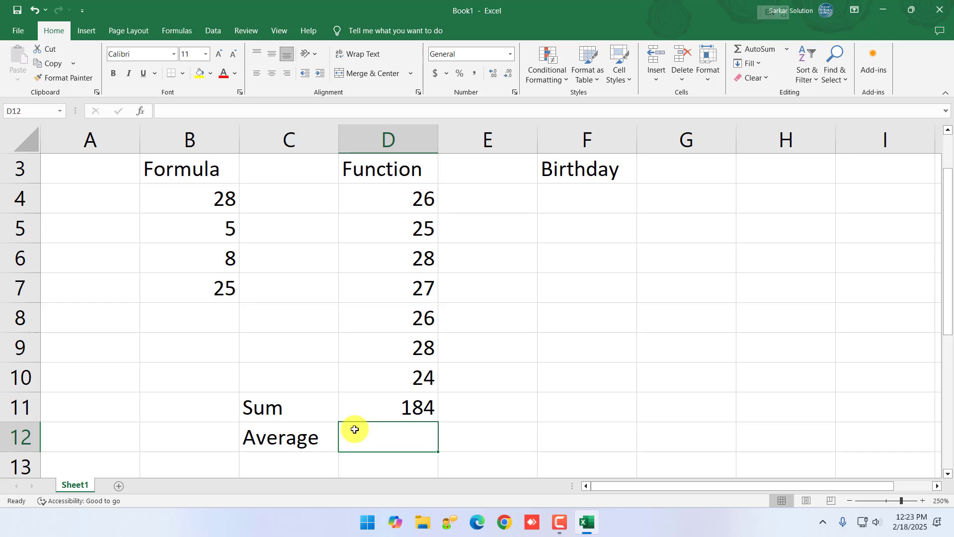
Calculate the average of the Function column in D12 with the formula =average(d4:d10)
{"action": "type", "text": "="}
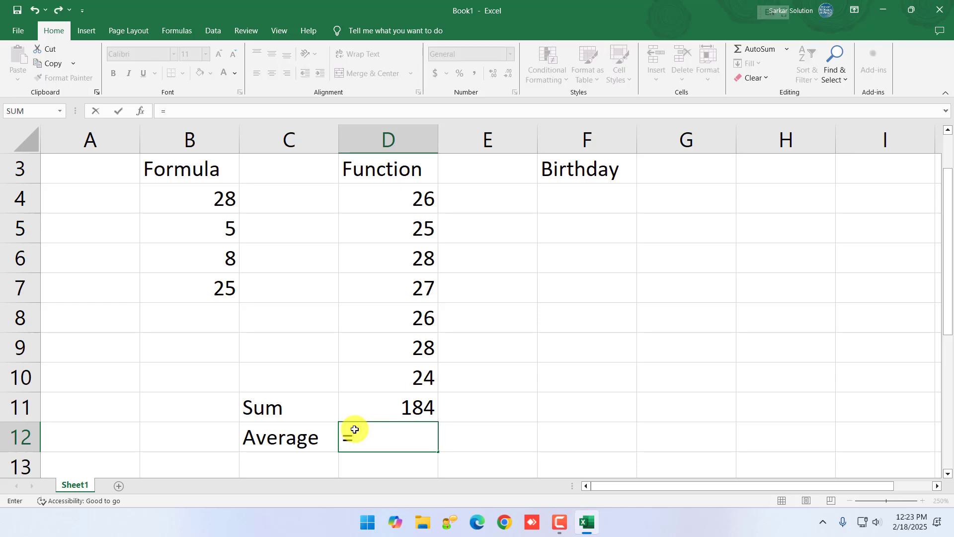
{"action": "type", "text": "average"}
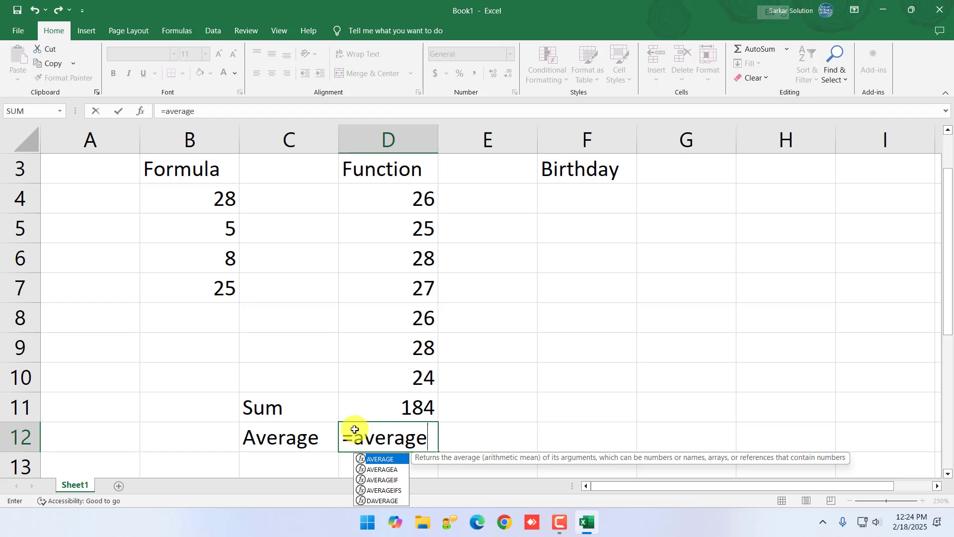
{"action": "type", "text": "("}
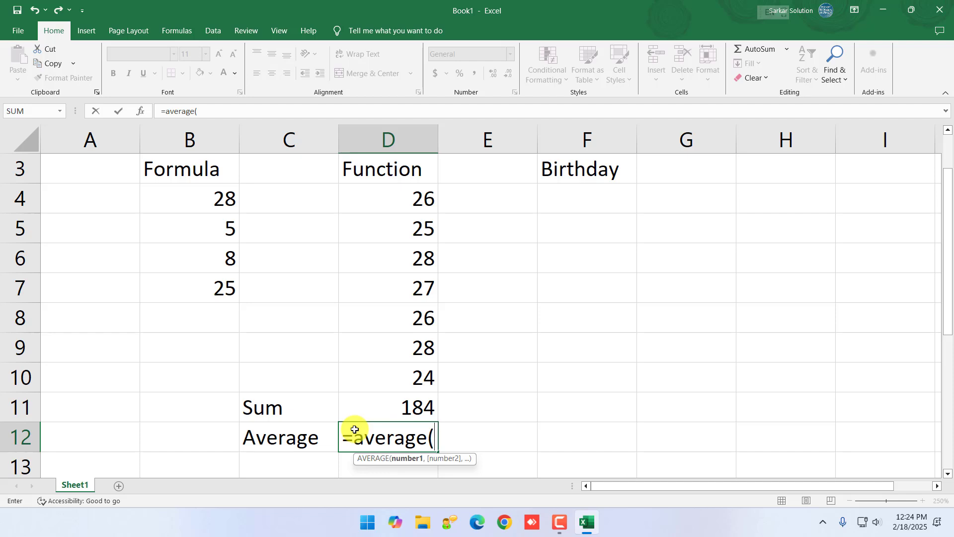
{"action": "type", "text": "d4"}
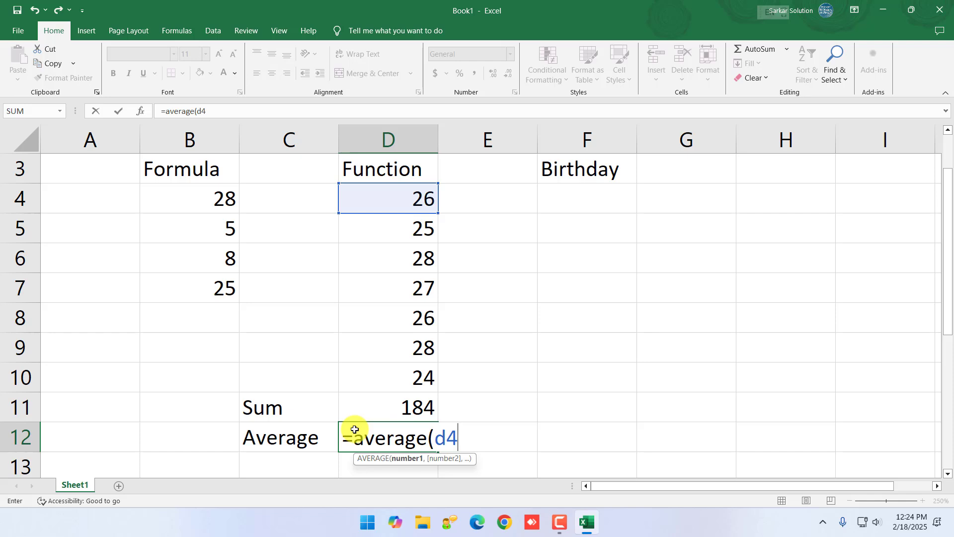
{"action": "type", "text": ":d10"}
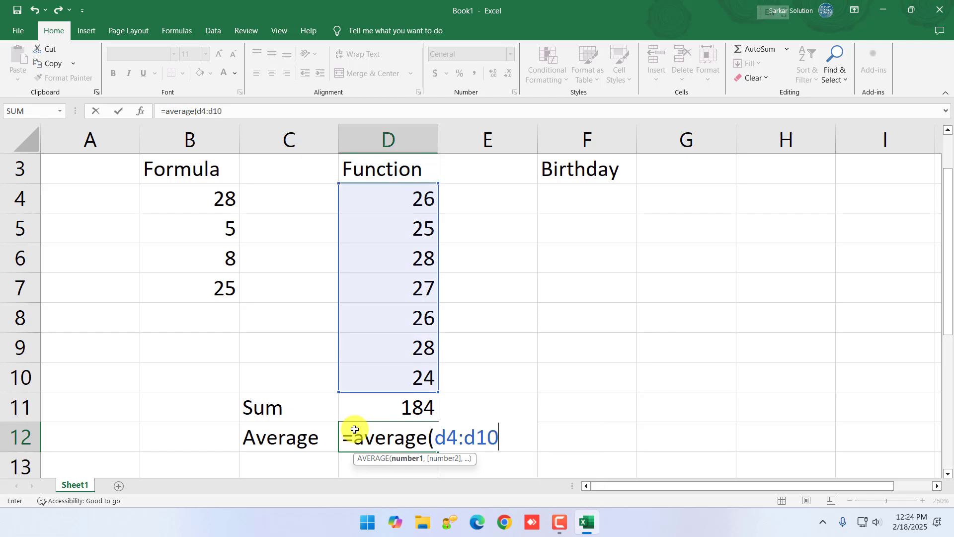
{"action": "type", "text": ")"}
{"action": "key", "text": "Return"}
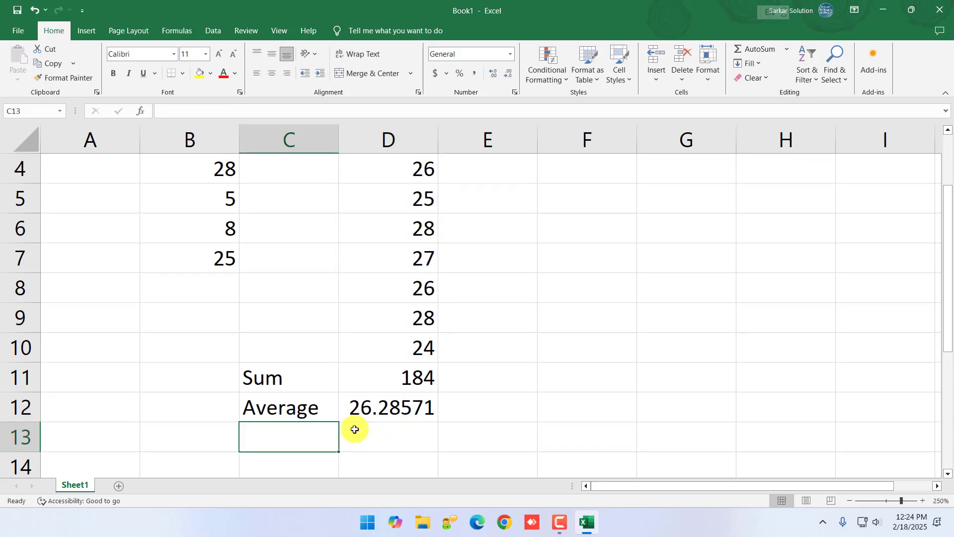
{"action": "left_click", "coordinate": [372, 405]}
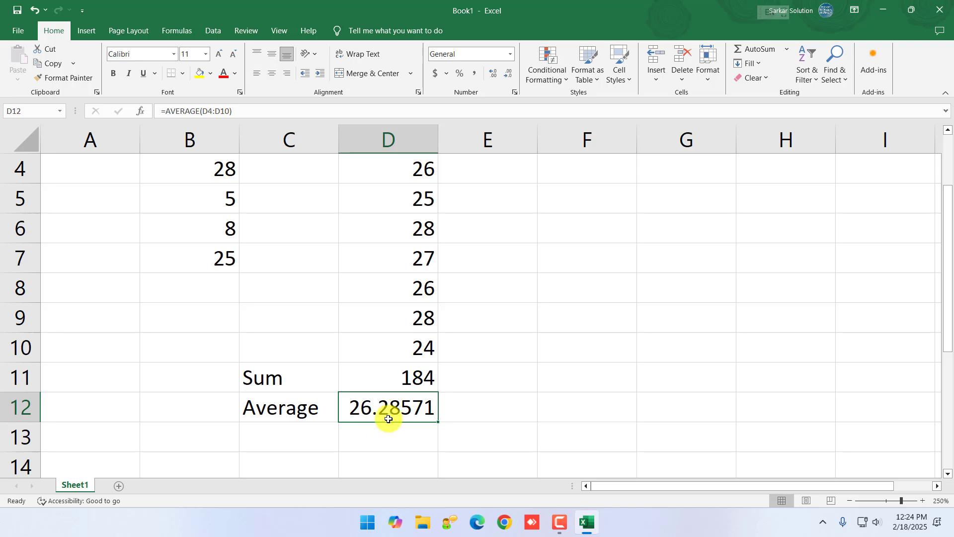
Reduce the displayed average in D12 to two decimal places
{"action": "scroll", "coordinate": [393, 415], "scroll_direction": "up", "scroll_amount": 1}
{"action": "scroll", "coordinate": [403, 415], "scroll_direction": "down", "scroll_amount": 1}
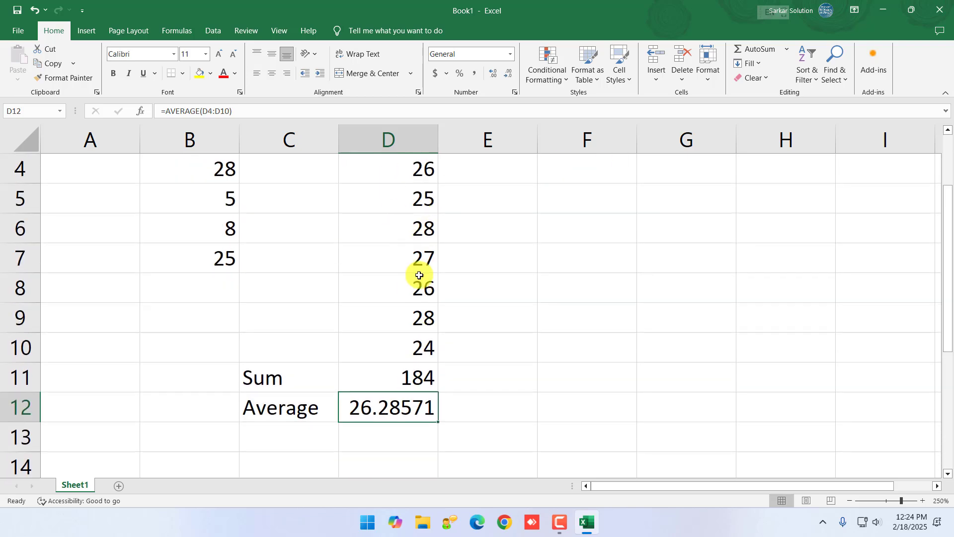
{"action": "left_click", "coordinate": [948, 130]}
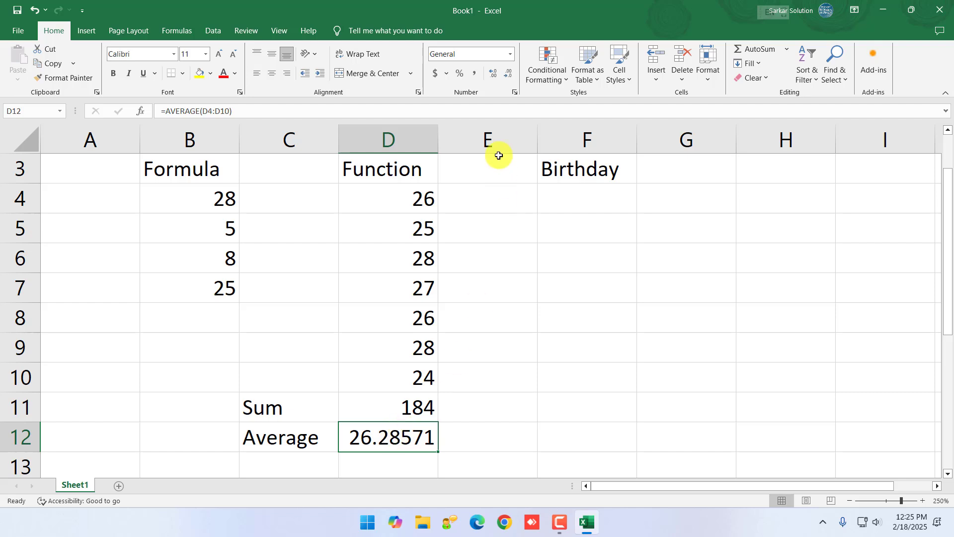
{"action": "left_click", "coordinate": [508, 73]}
{"action": "left_click", "coordinate": [508, 75]}
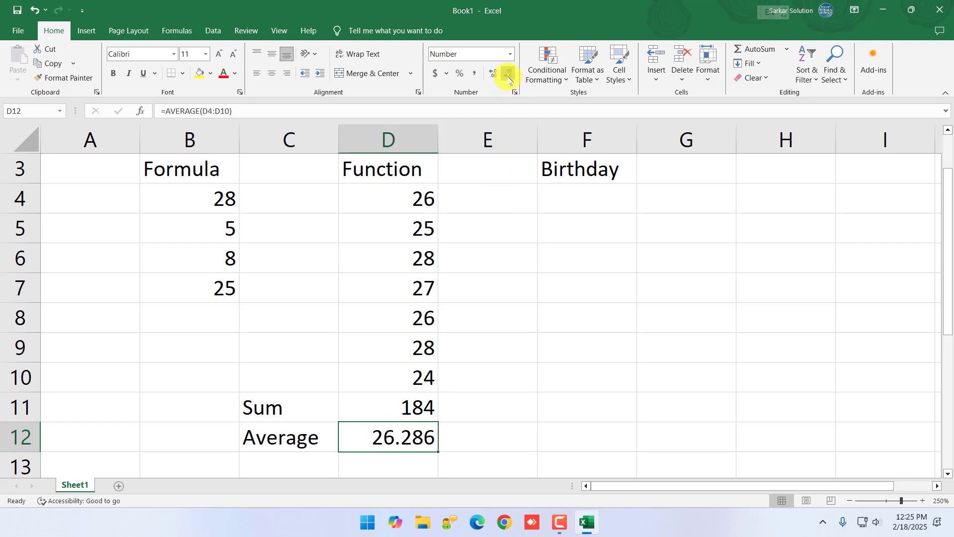
{"action": "left_click", "coordinate": [508, 74]}
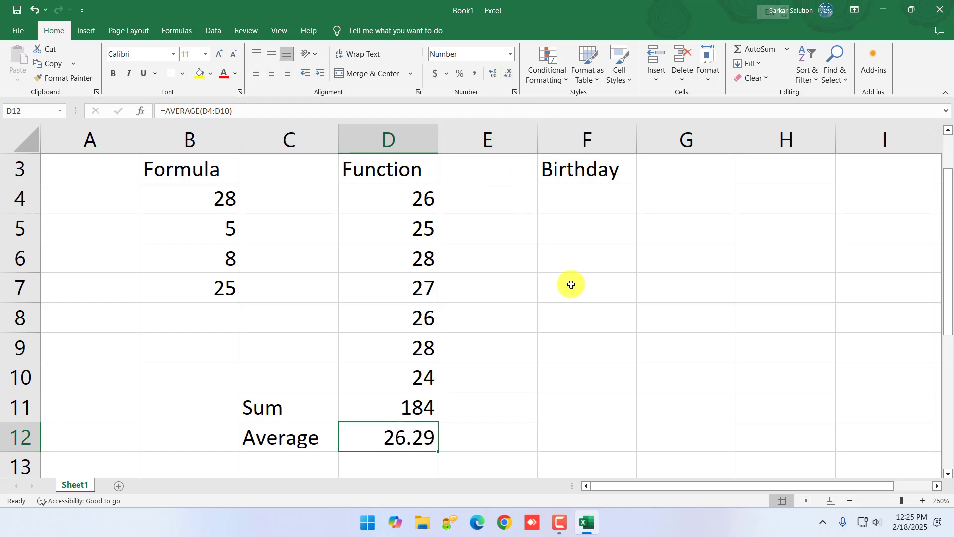
Try showing the average in D12 with four decimal places and return it to two
{"action": "left_click", "coordinate": [493, 73]}
{"action": "left_click", "coordinate": [493, 74]}
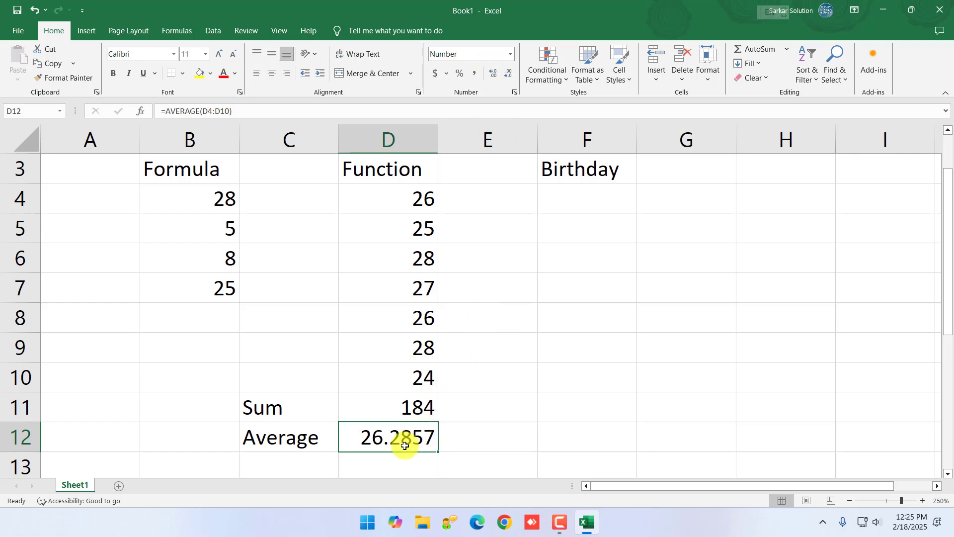
{"action": "left_click", "coordinate": [508, 74]}
{"action": "left_click", "coordinate": [508, 74]}
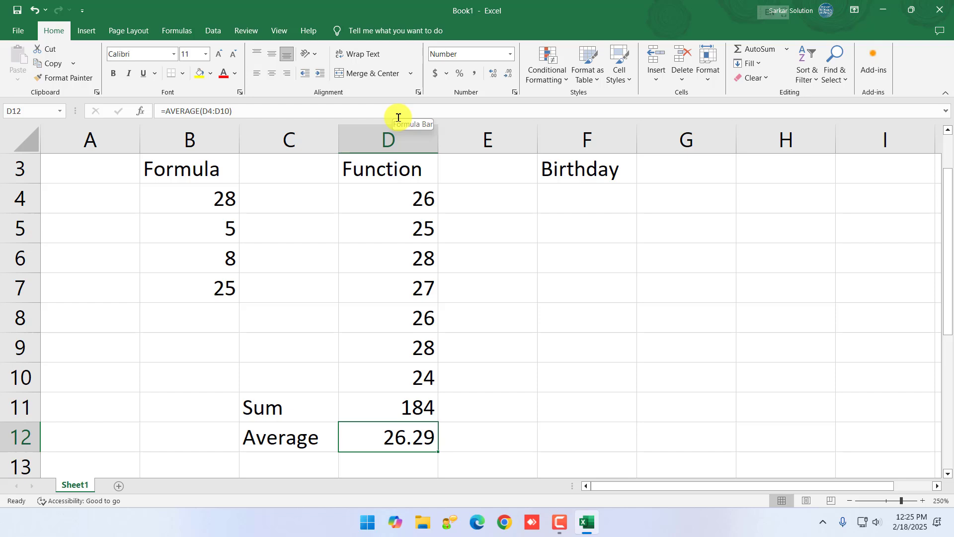
Display the average in D12 with four decimal places and reduce it to a whole number
{"action": "left_click", "coordinate": [506, 77]}
{"action": "left_click", "coordinate": [506, 77]}
{"action": "left_click", "coordinate": [495, 75]}
{"action": "left_click", "coordinate": [495, 75]}
{"action": "left_click", "coordinate": [496, 76]}
{"action": "left_click", "coordinate": [496, 76]}
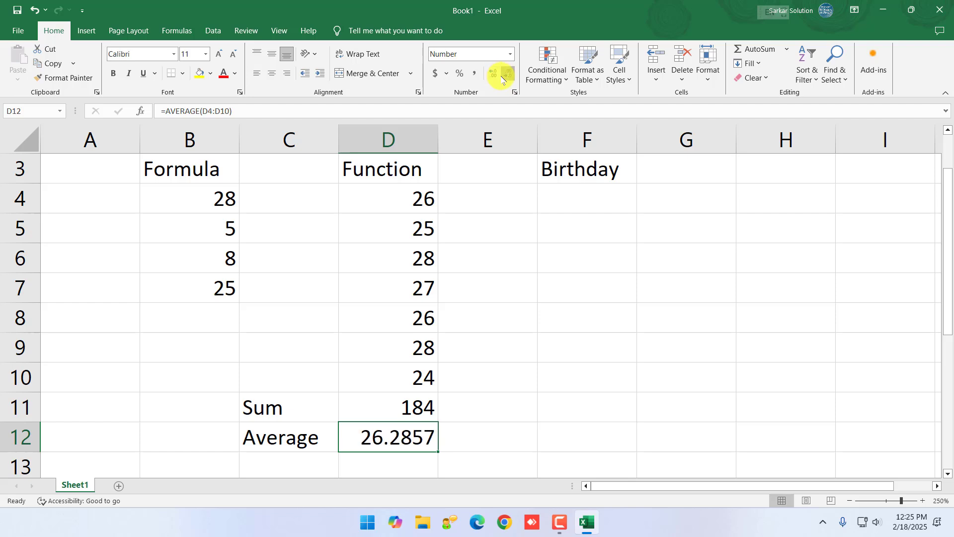
{"action": "left_click", "coordinate": [503, 78]}
{"action": "left_click", "coordinate": [502, 78]}
{"action": "left_click", "coordinate": [503, 78]}
{"action": "left_click", "coordinate": [503, 78]}
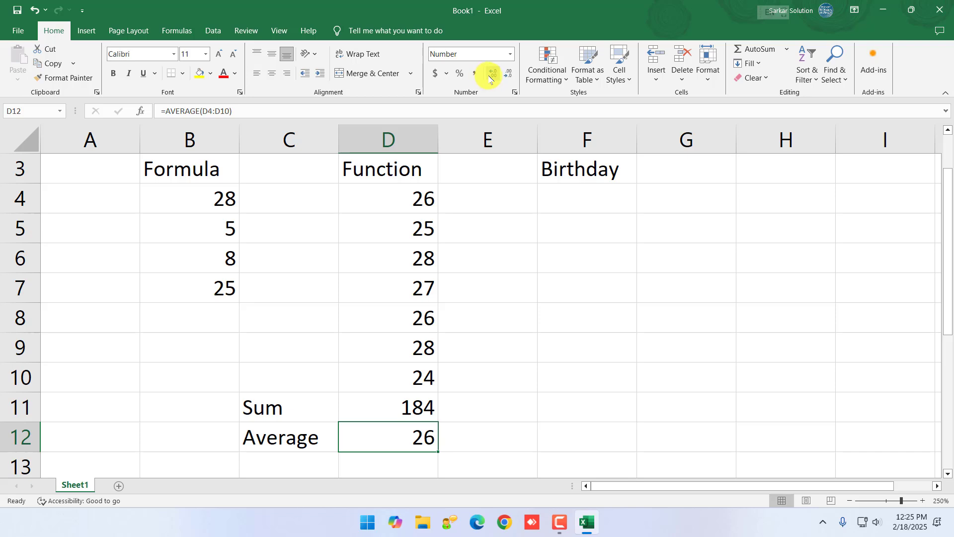
Bring the whole-number average in D12 back to two decimal places
{"action": "left_click", "coordinate": [490, 78]}
{"action": "left_click", "coordinate": [505, 74]}
{"action": "left_click", "coordinate": [491, 74]}
{"action": "left_click", "coordinate": [491, 75]}
{"action": "left_click", "coordinate": [491, 74]}
{"action": "left_click", "coordinate": [507, 74]}
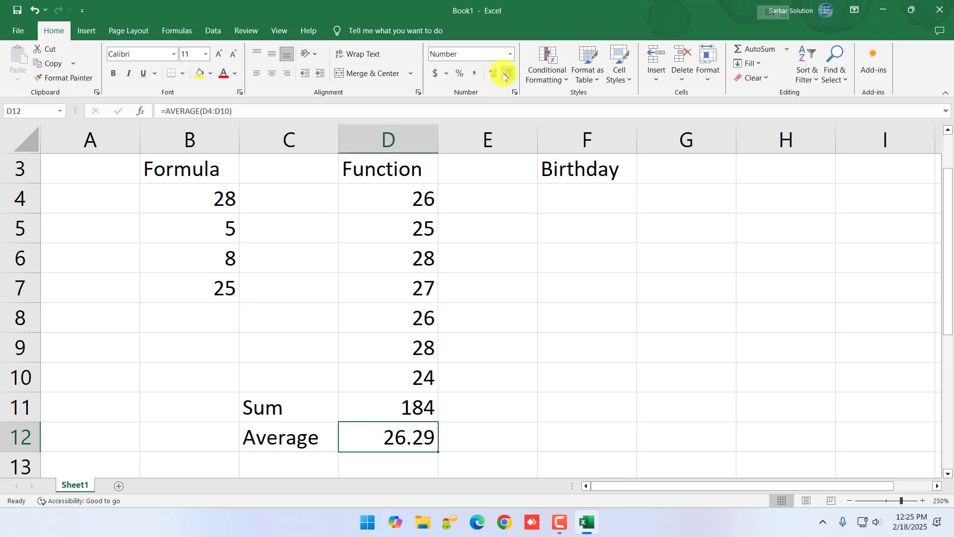
Add the row label Max in C13 below Average
{"action": "left_click", "coordinate": [282, 461]}
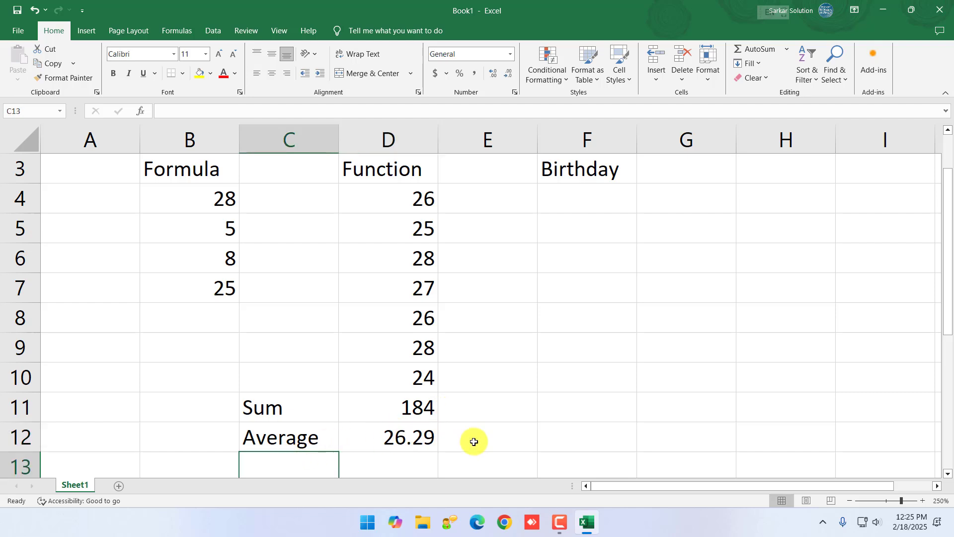
{"action": "type", "text": "Max"}
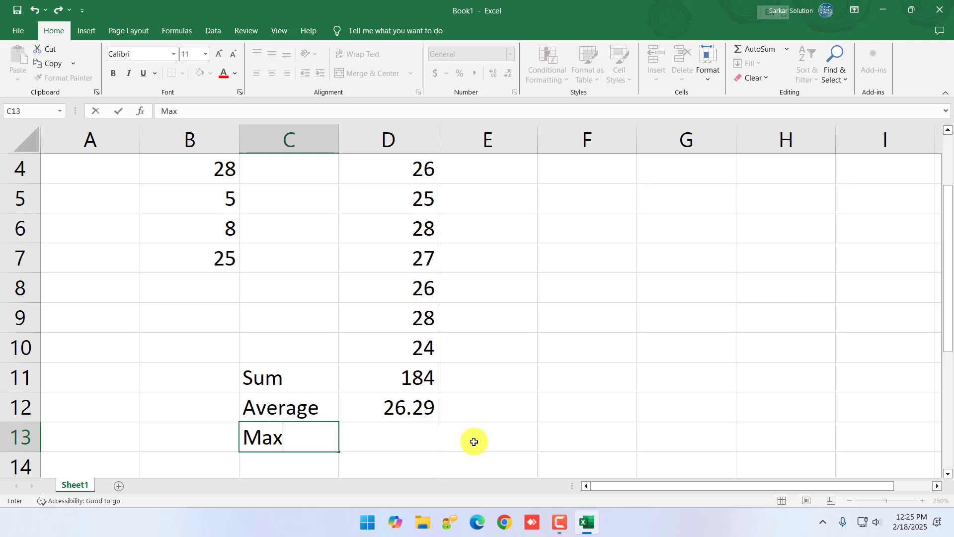
{"action": "key", "text": "Tab"}
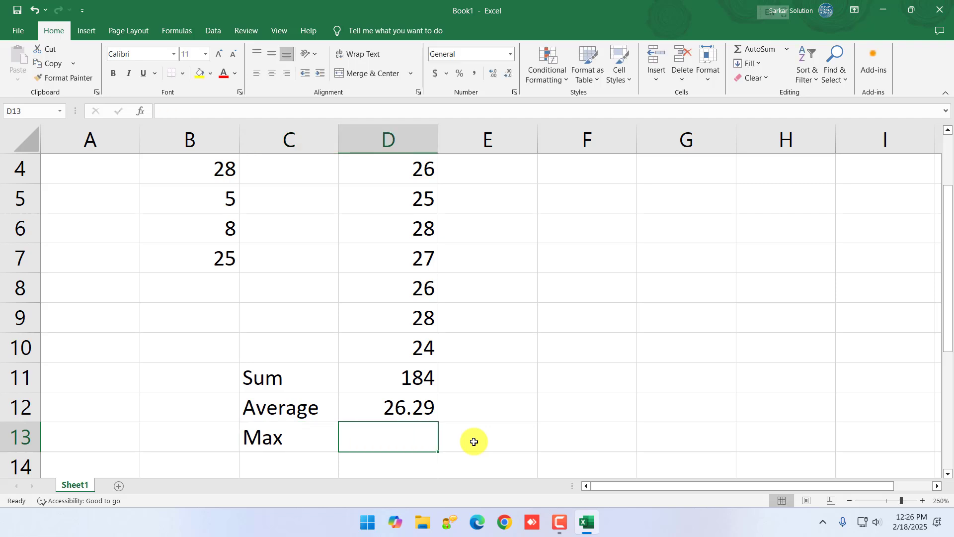
Calculate the largest number of the Function column in D13 with the formula =max(d4:d10)
{"action": "type", "text": "=n"}
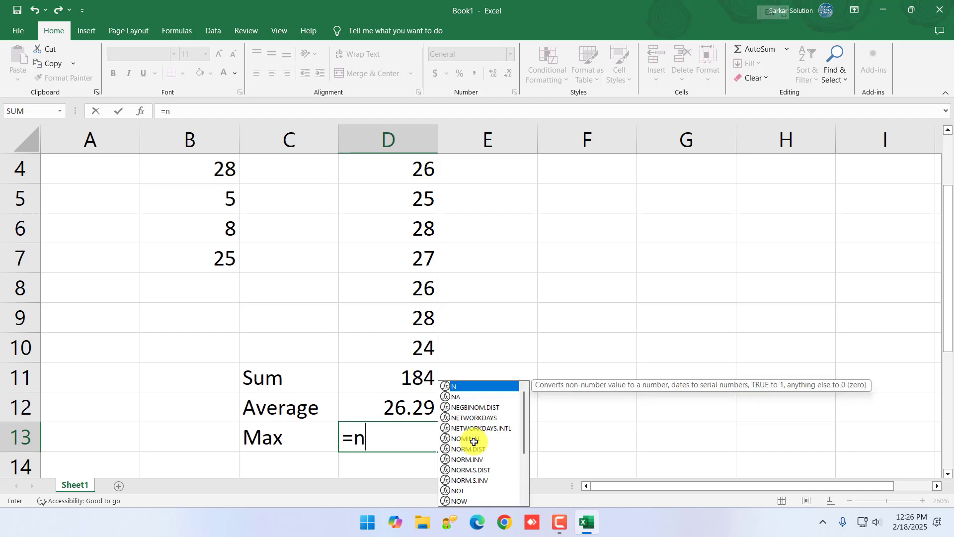
{"action": "key", "text": "BackSpace"}
{"action": "type", "text": "max"}
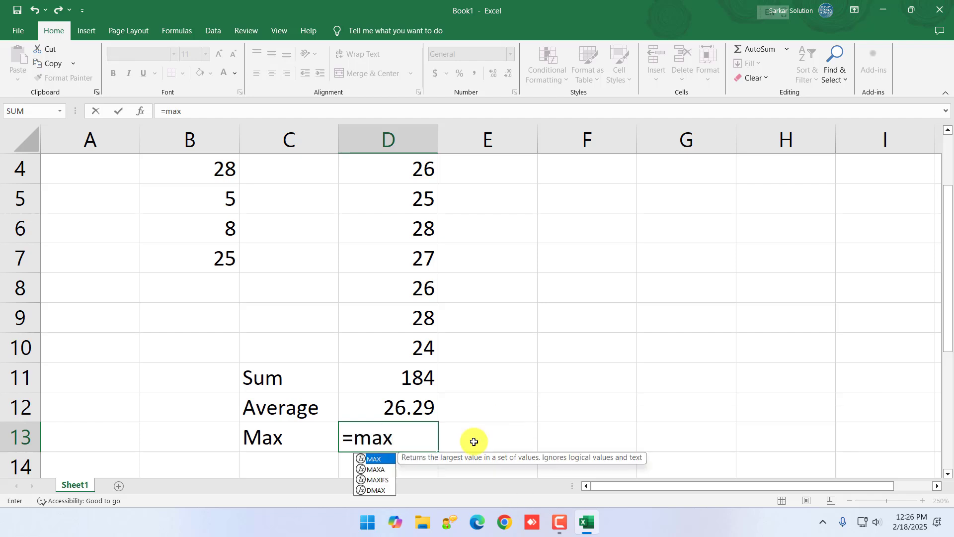
{"action": "type", "text": "("}
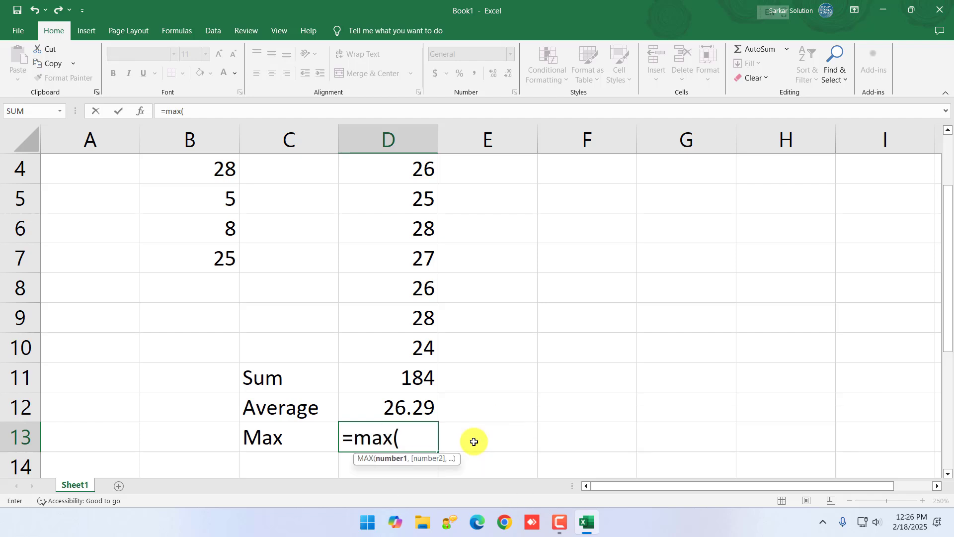
{"action": "type", "text": "d4:"}
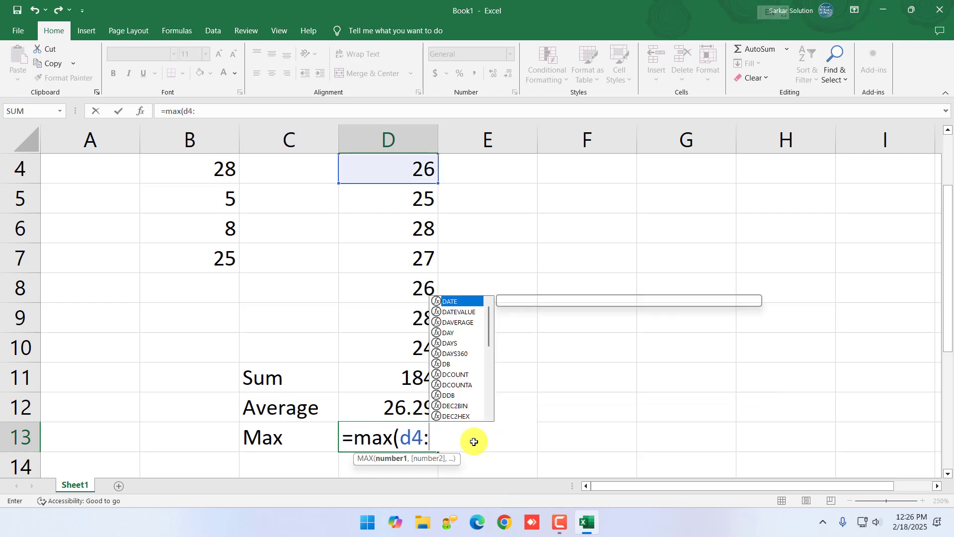
{"action": "type", "text": "d10)"}
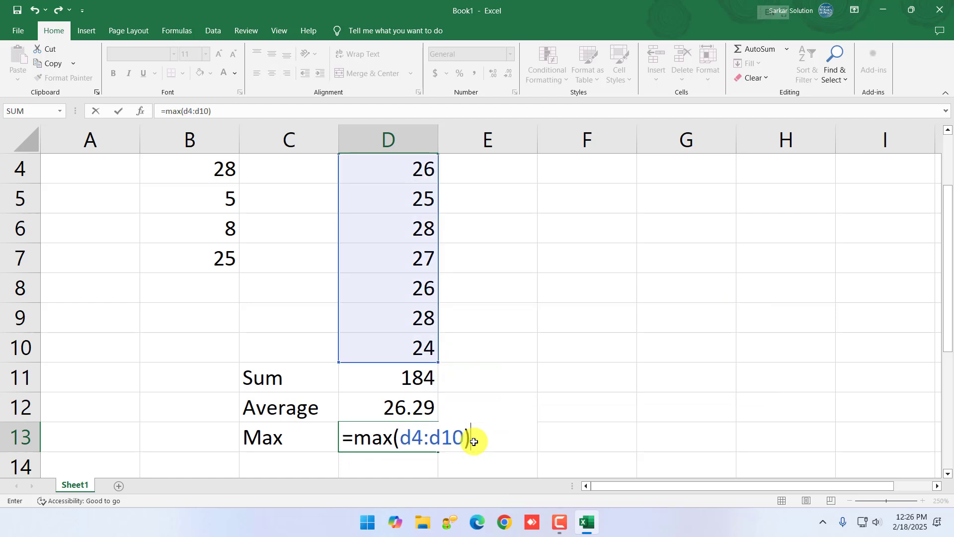
{"action": "key", "text": "Return"}
{"action": "left_click", "coordinate": [410, 402]}
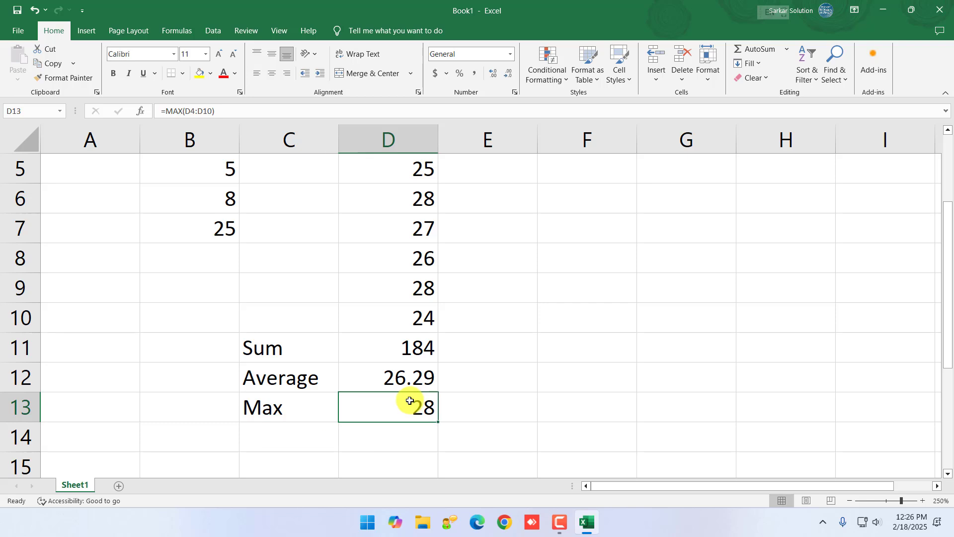
{"action": "scroll", "coordinate": [407, 407], "scroll_direction": "up", "scroll_amount": 2}
{"action": "scroll", "coordinate": [417, 363], "scroll_direction": "down", "scroll_amount": 2}
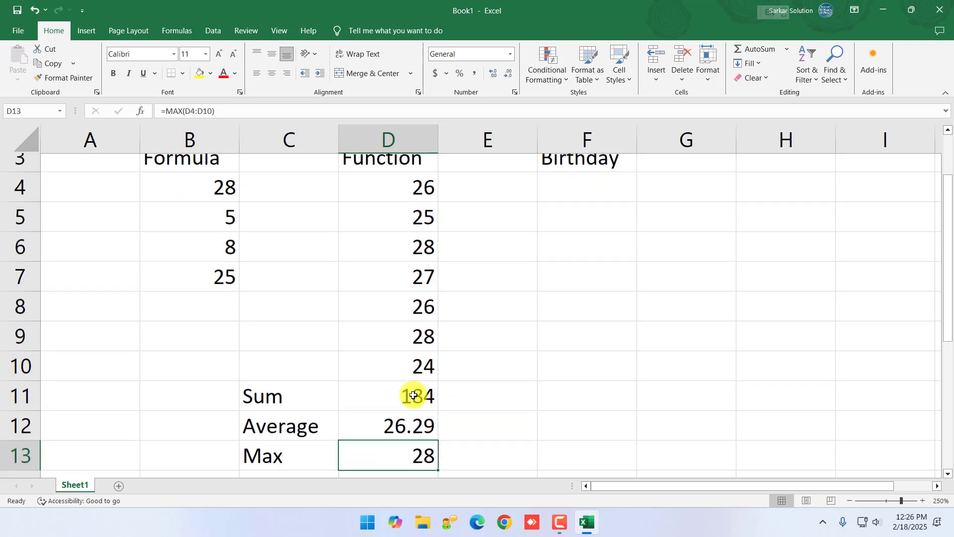
Label C14 as Min and find the smallest Function value in D14 with the formula =min(d4:d10)
{"action": "left_click", "coordinate": [311, 466]}
{"action": "type", "text": "Min"}
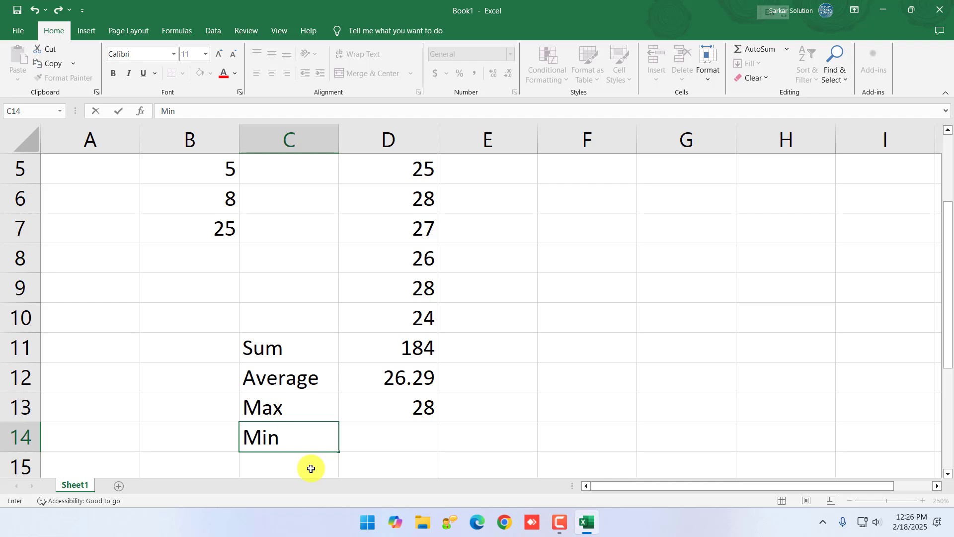
{"action": "key", "text": "Tab"}
{"action": "type", "text": "="}
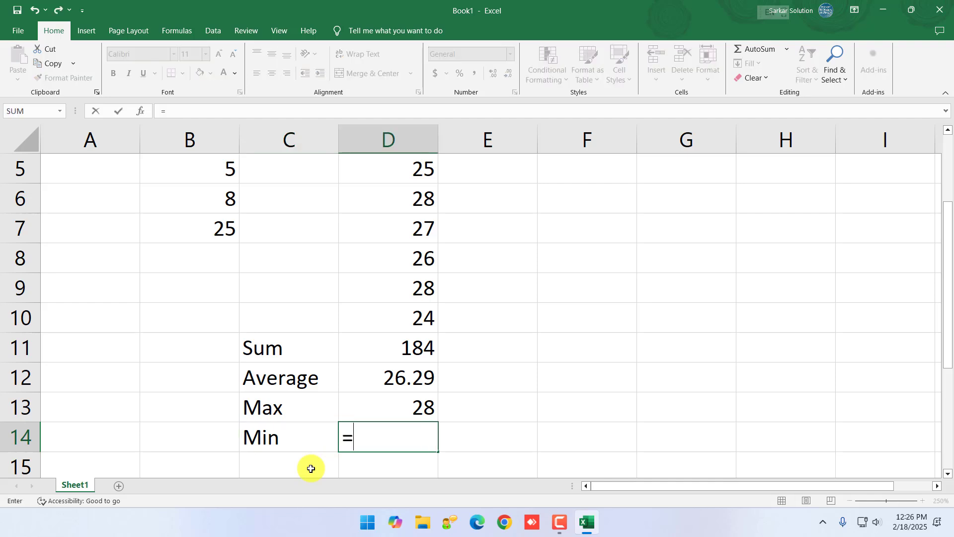
{"action": "type", "text": "min(d"}
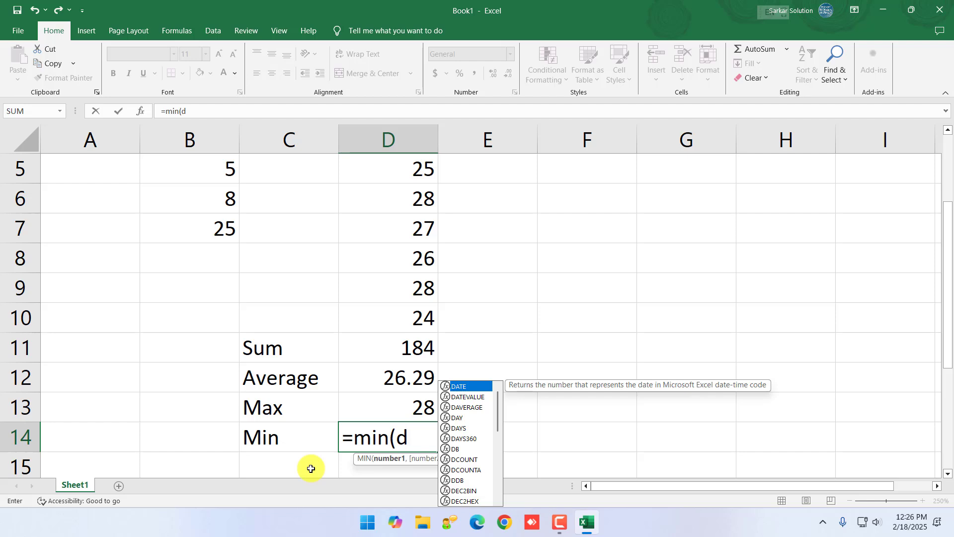
{"action": "type", "text": "4:d10"}
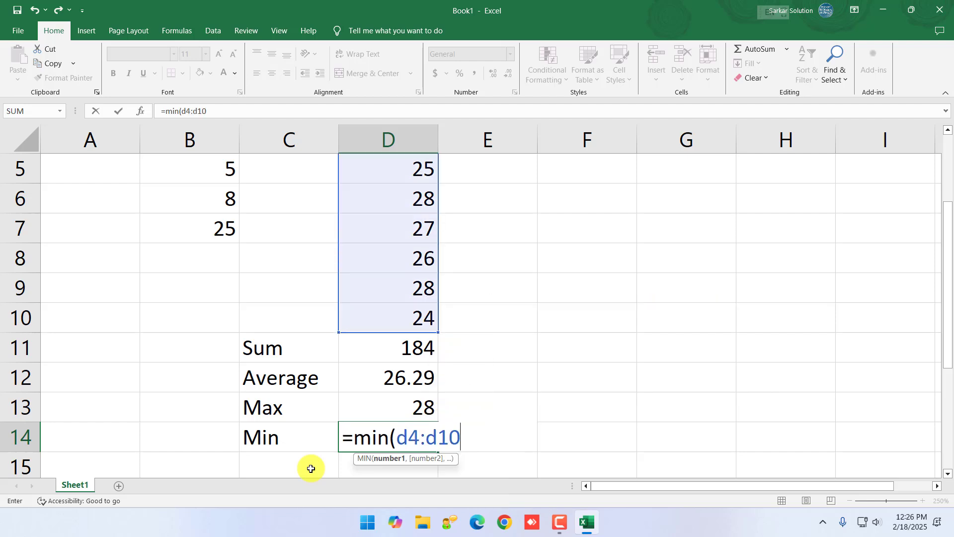
{"action": "type", "text": ")"}
{"action": "left_click", "coordinate": [311, 468]}
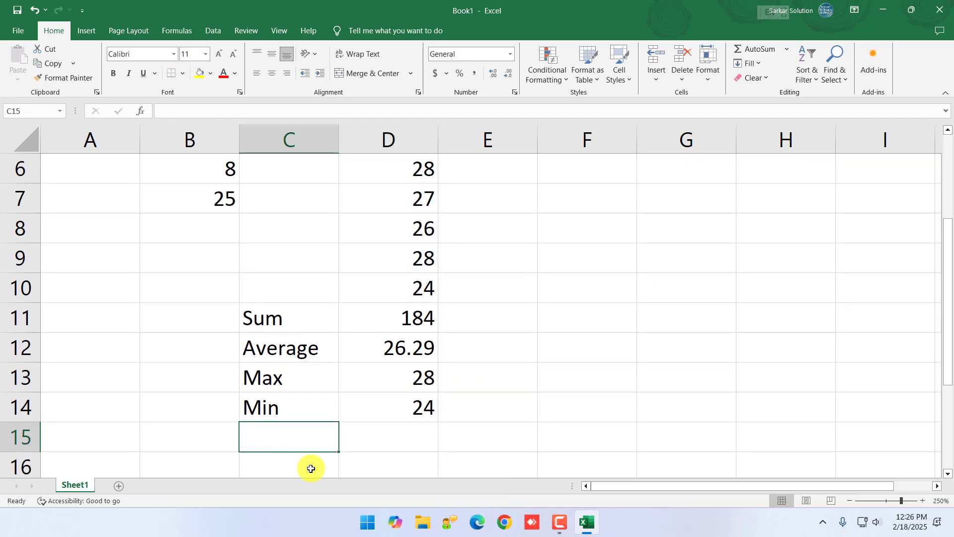
Label C15 as Count and count the Function column's numbers in D15 with the formula =count(d4:d10)
{"action": "type", "text": "Count"}
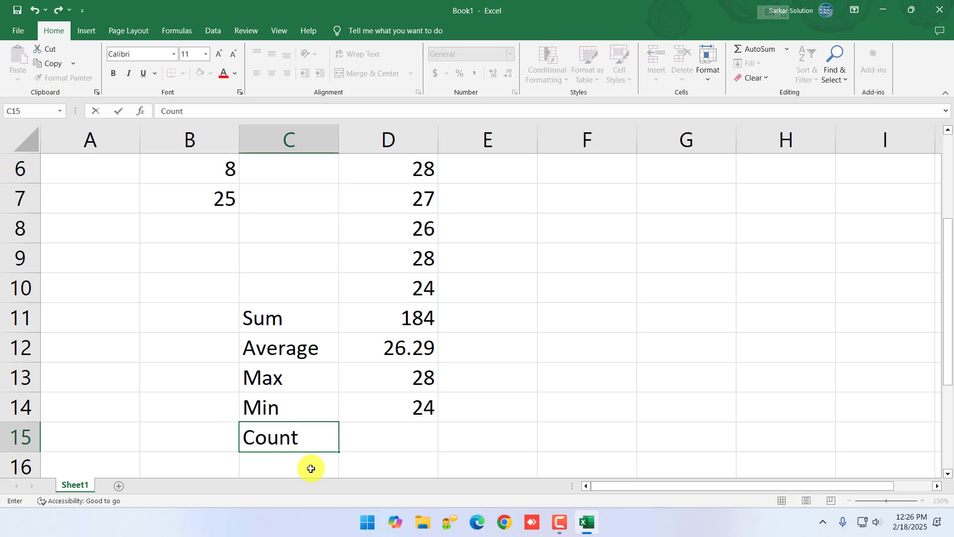
{"action": "key", "text": "Tab"}
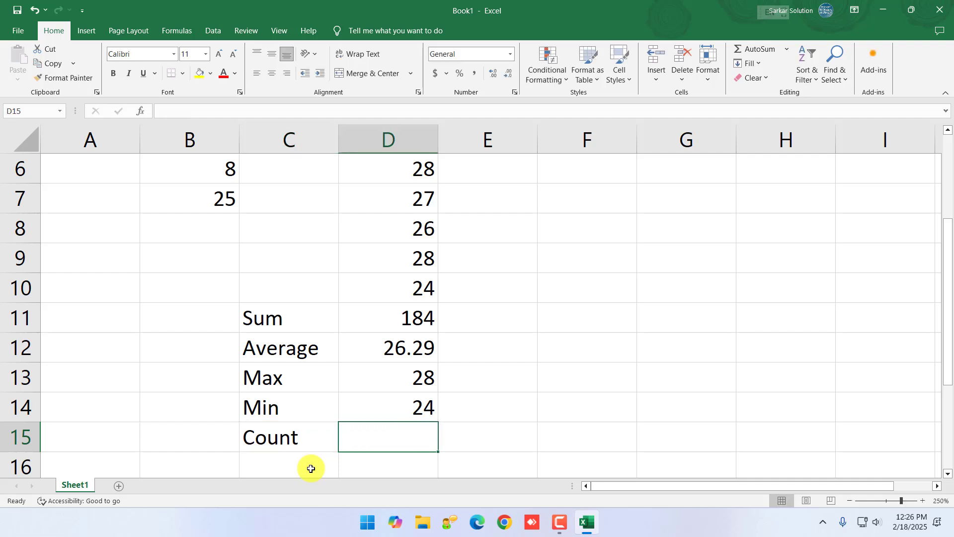
{"action": "type", "text": "=cou"}
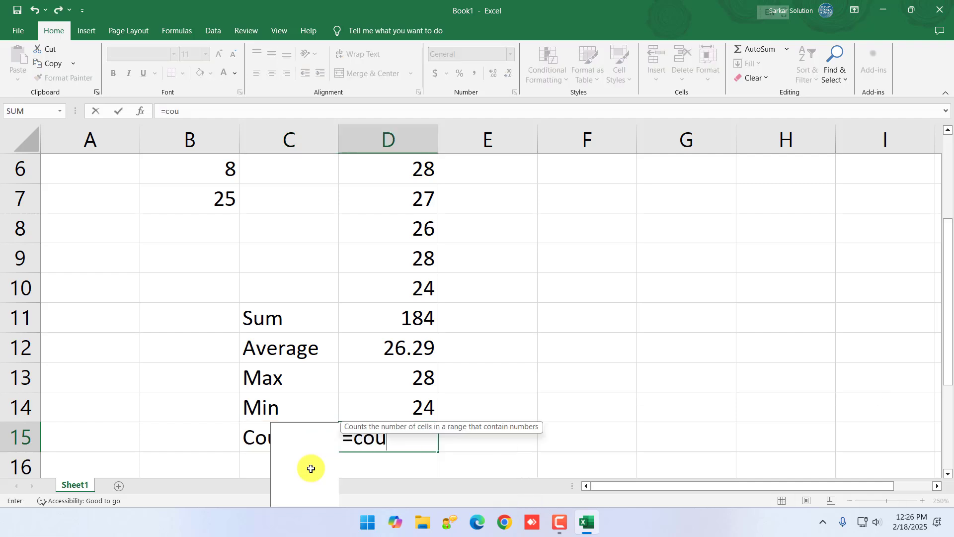
{"action": "type", "text": "nt(d"}
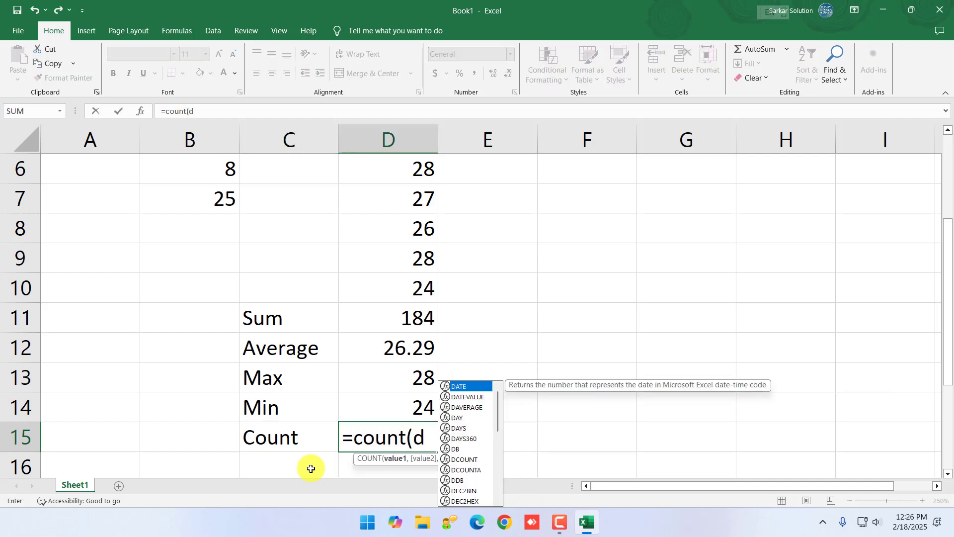
{"action": "type", "text": "4:d10)"}
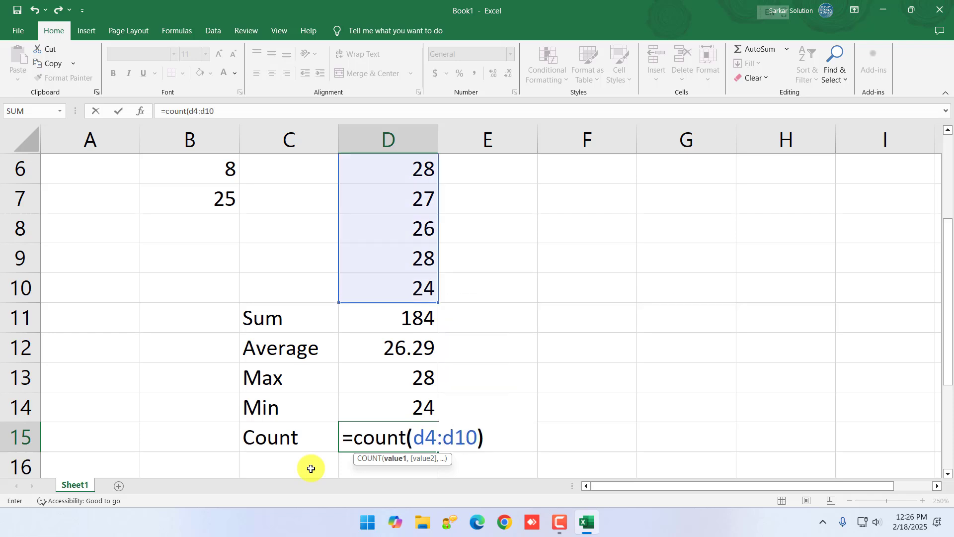
{"action": "key", "text": "ctrl+Return"}
{"action": "left_click", "coordinate": [311, 469]}
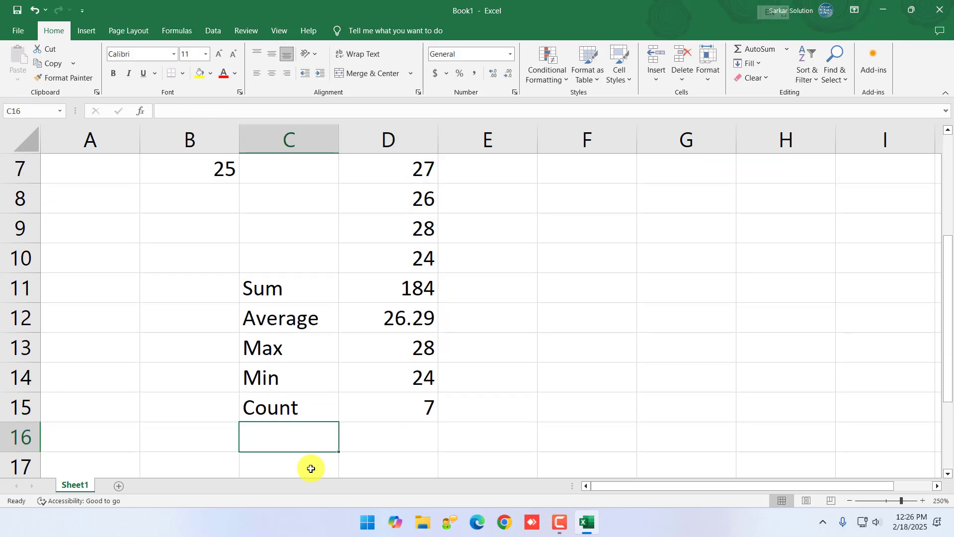
Change the second number of the Function column, in D5, to 60
{"action": "scroll", "coordinate": [328, 447], "scroll_direction": "up", "scroll_amount": 2}
{"action": "scroll", "coordinate": [379, 403], "scroll_direction": "down", "scroll_amount": 1}
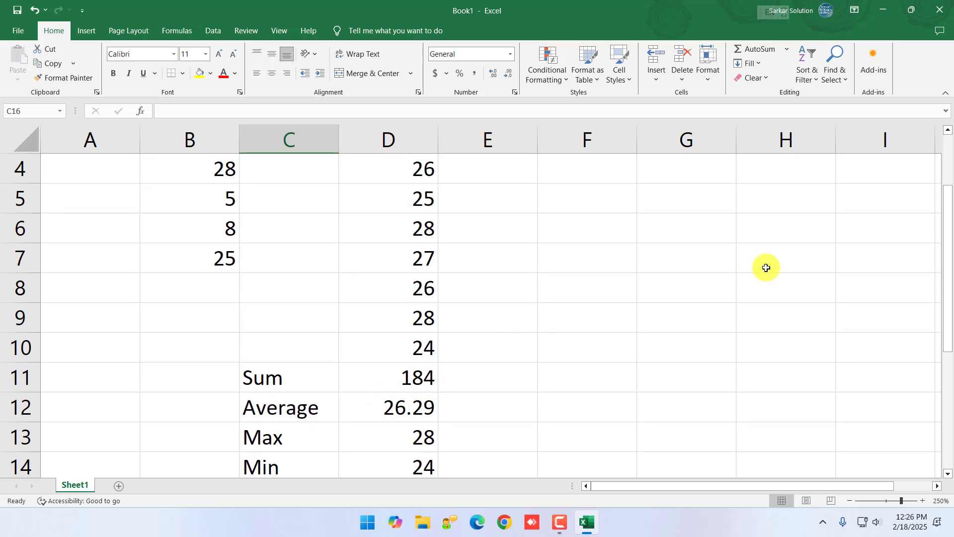
{"action": "left_click", "coordinate": [848, 501]}
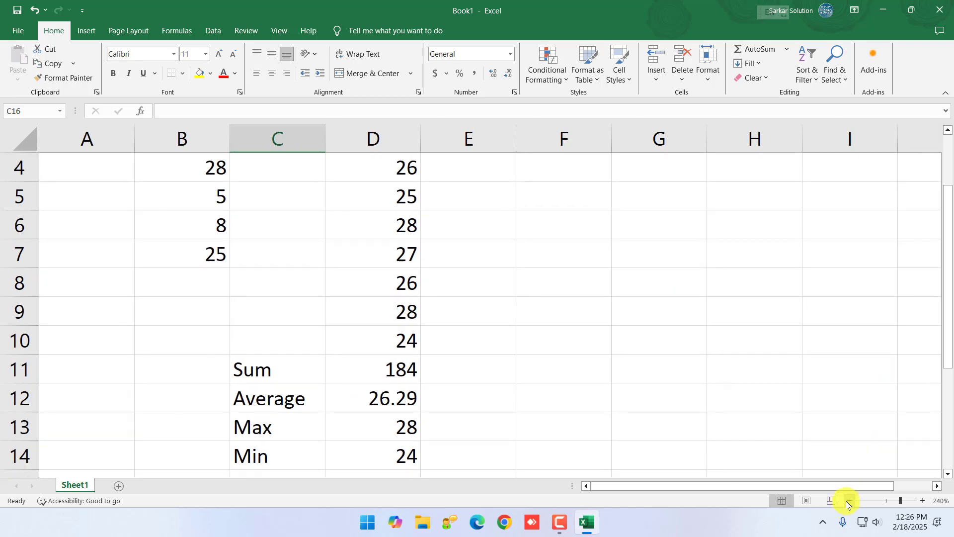
{"action": "left_click", "coordinate": [848, 502]}
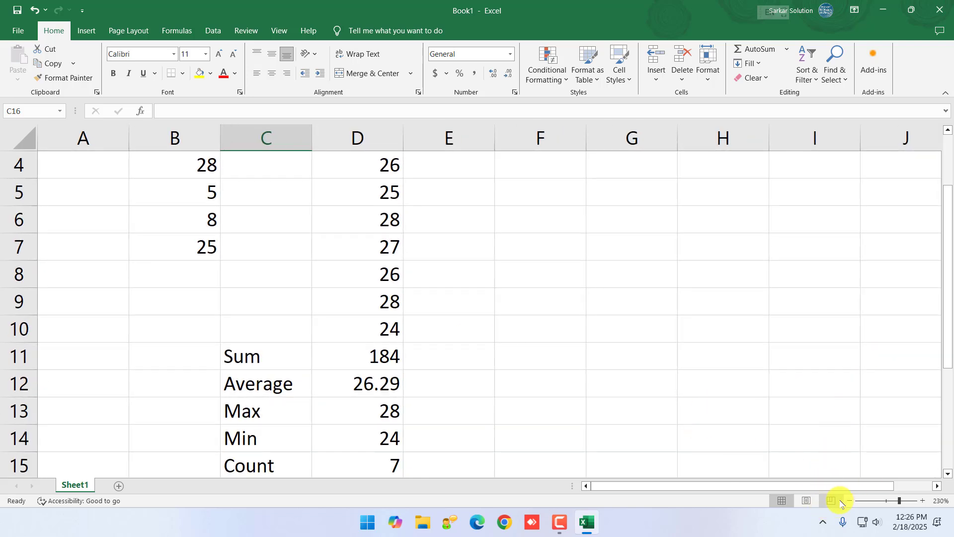
{"action": "left_click", "coordinate": [847, 502]}
{"action": "left_click", "coordinate": [848, 502]}
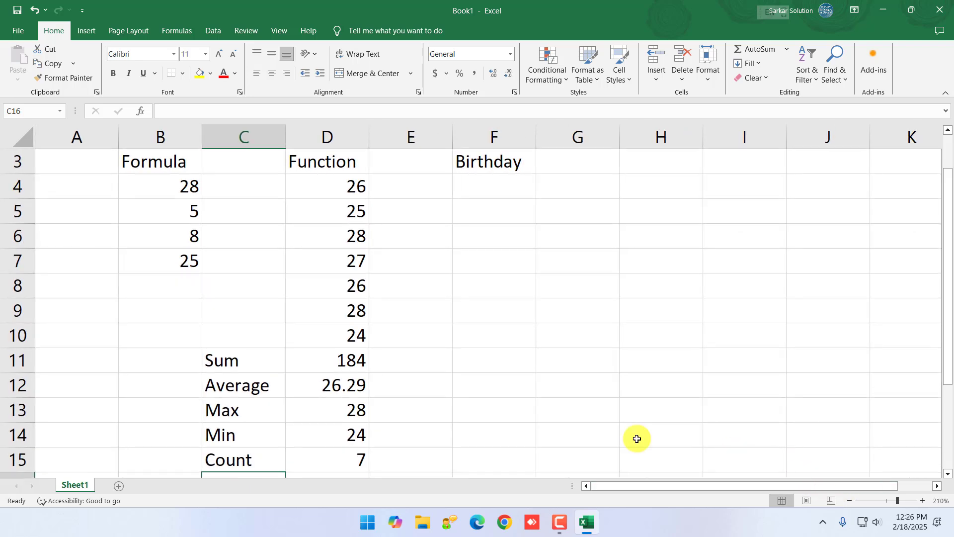
{"action": "left_click", "coordinate": [374, 254]}
{"action": "left_click", "coordinate": [353, 186]}
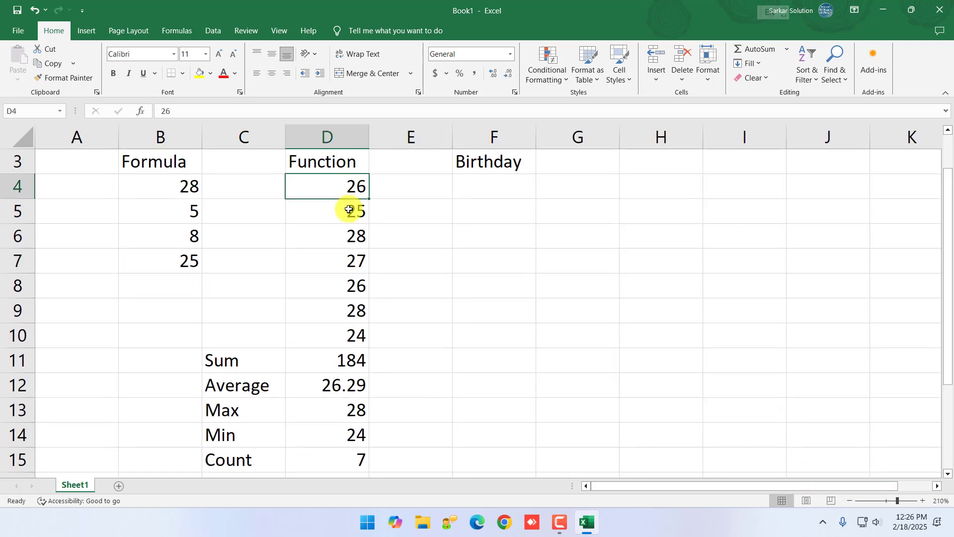
{"action": "left_click", "coordinate": [350, 211]}
{"action": "left_click", "coordinate": [351, 234]}
{"action": "left_click", "coordinate": [362, 214]}
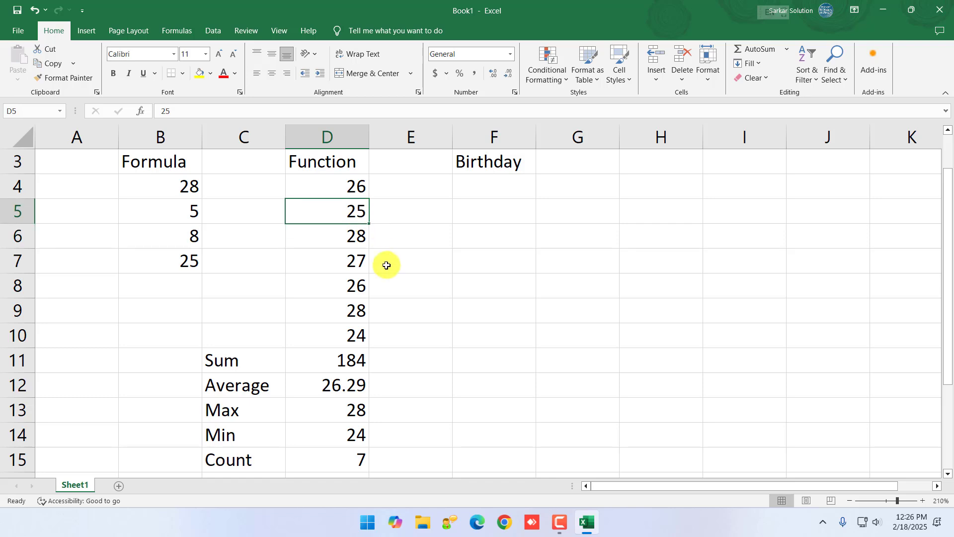
{"action": "type", "text": "60"}
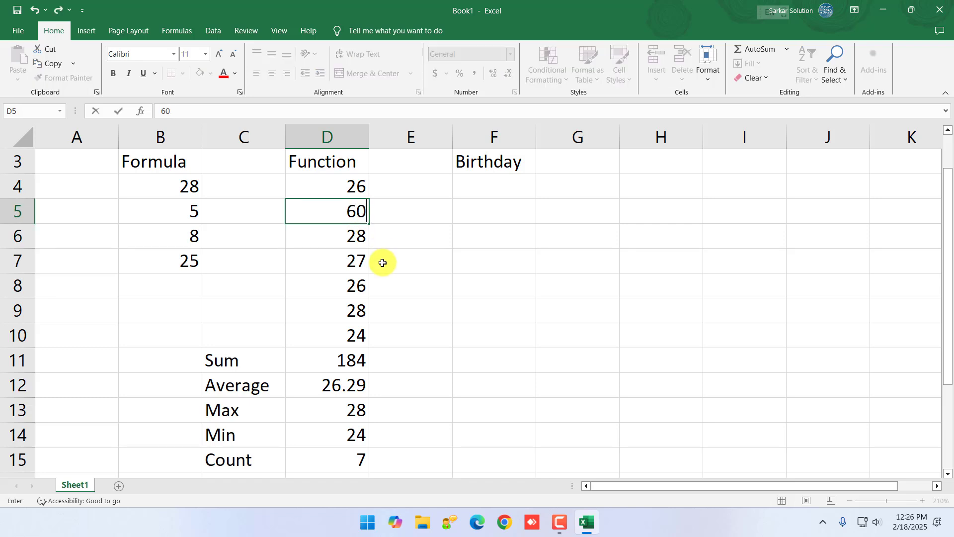
{"action": "key", "text": "Return"}
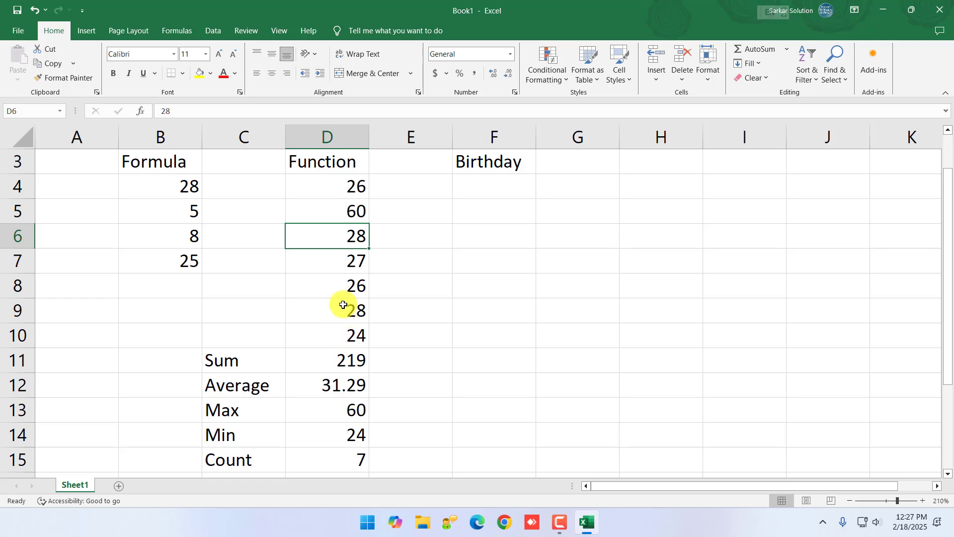
Replace the Function column's number in D9 with 6
{"action": "left_click", "coordinate": [354, 216]}
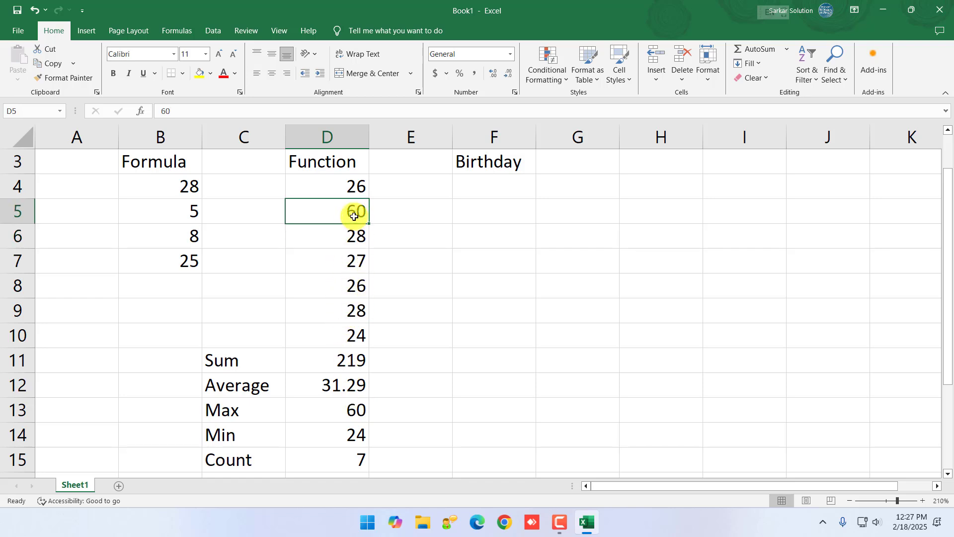
{"action": "left_click", "coordinate": [352, 285]}
{"action": "left_click", "coordinate": [348, 334]}
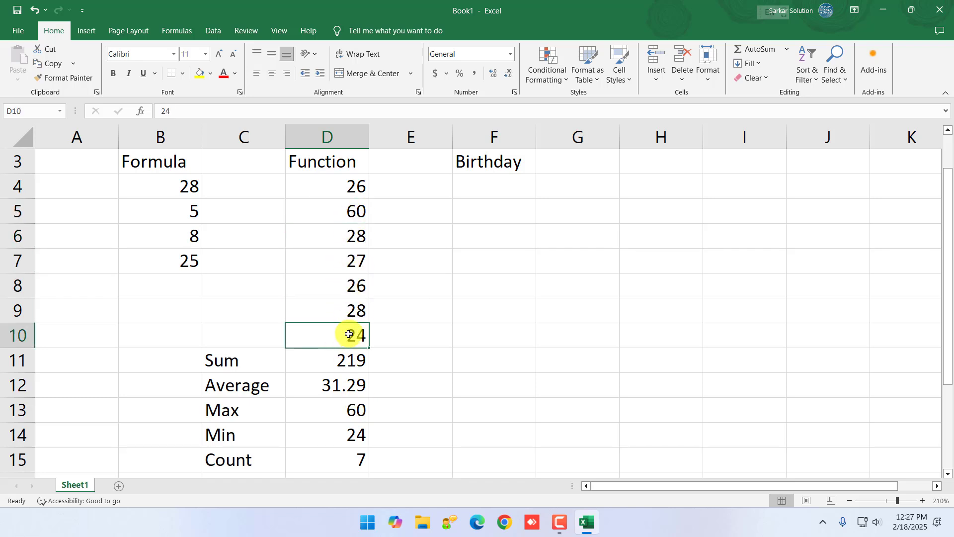
{"action": "left_click", "coordinate": [353, 307]}
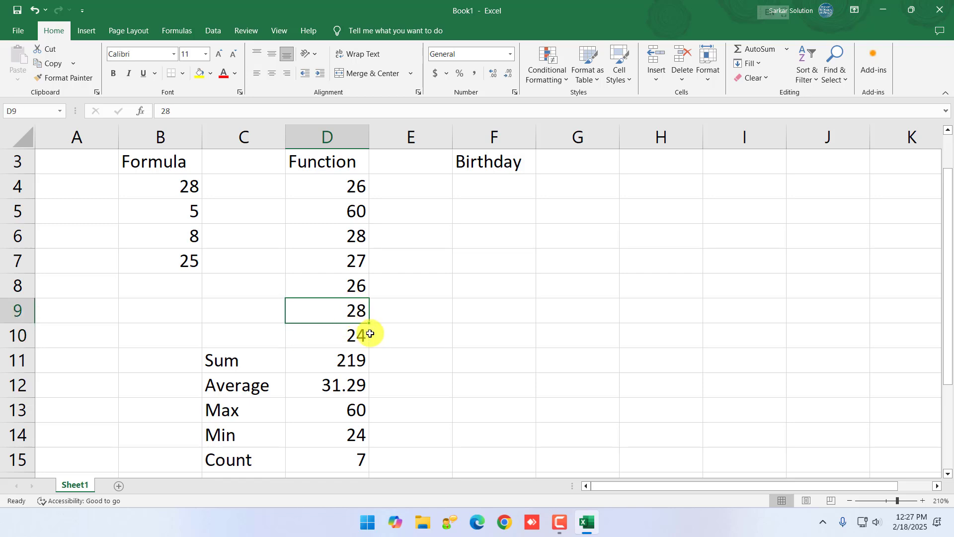
{"action": "type", "text": "6"}
{"action": "key", "text": "Return"}
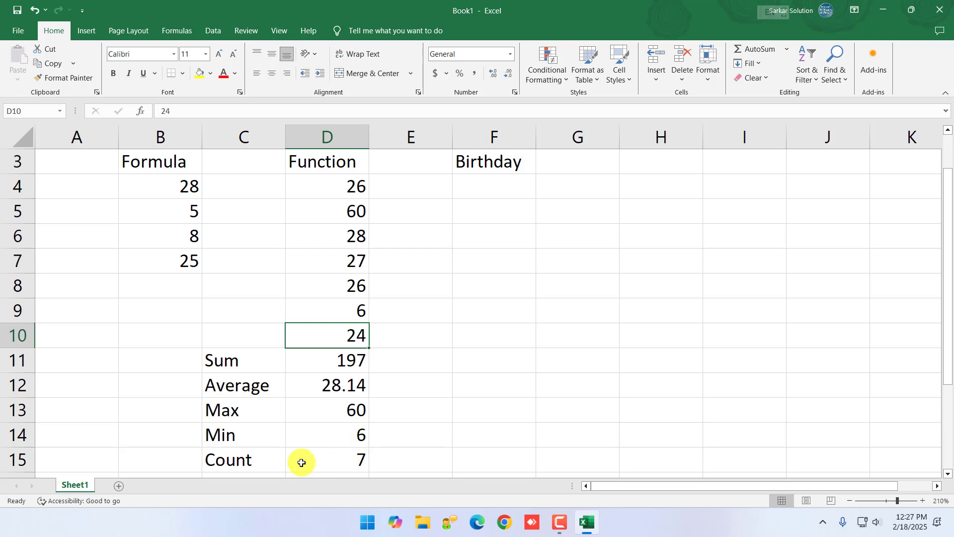
{"action": "left_click_drag", "start_coordinate": [341, 198], "coordinate": [347, 337]}
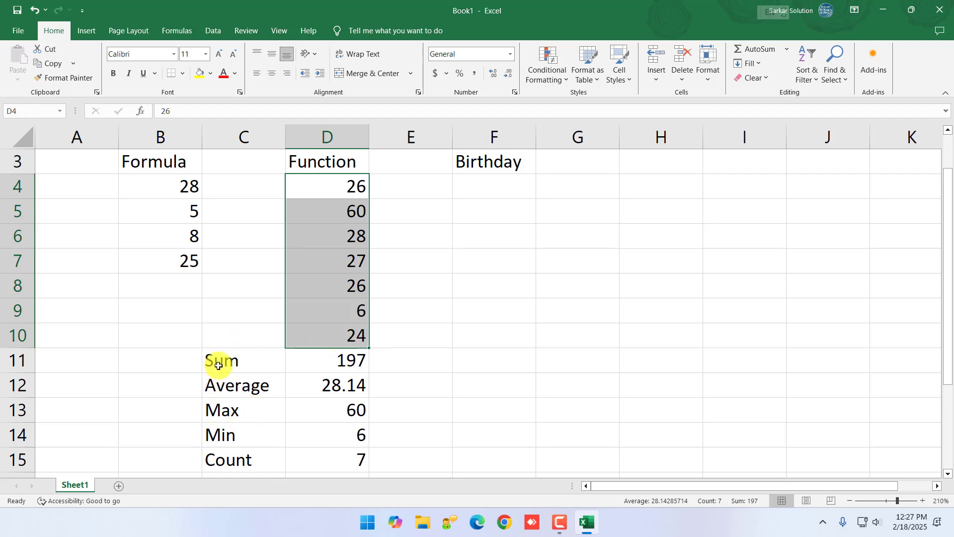
{"action": "left_click_drag", "start_coordinate": [219, 362], "coordinate": [220, 463]}
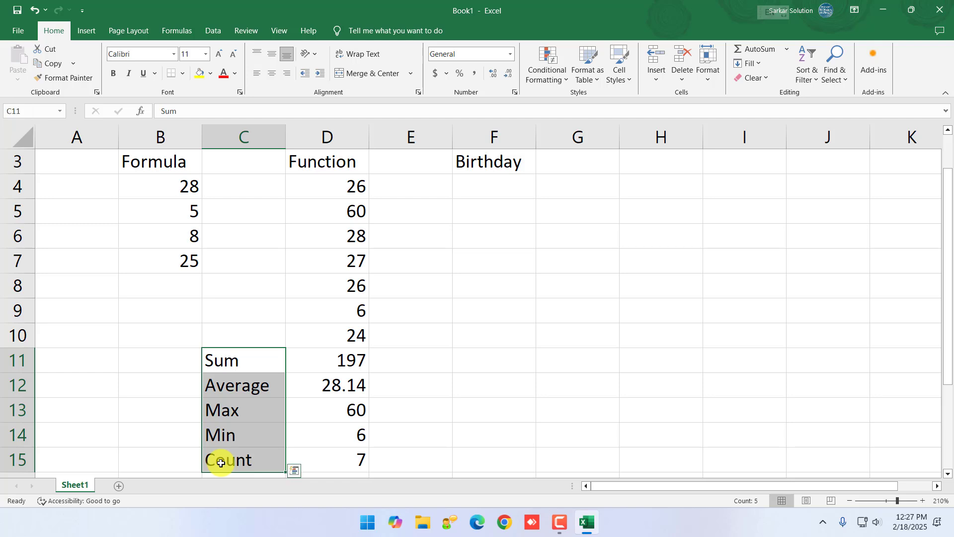
{"action": "left_click", "coordinate": [273, 430]}
{"action": "left_click", "coordinate": [494, 337]}
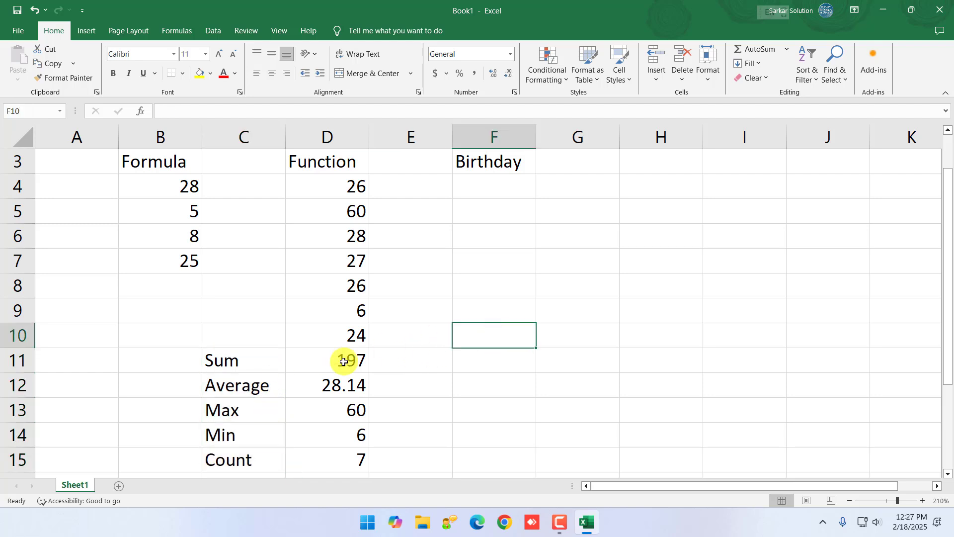
Insert the current date in B19, below the summary rows, with the formula =today()
{"action": "scroll", "coordinate": [342, 361], "scroll_direction": "down", "scroll_amount": 2}
{"action": "left_click", "coordinate": [170, 388]}
{"action": "left_click", "coordinate": [174, 406]}
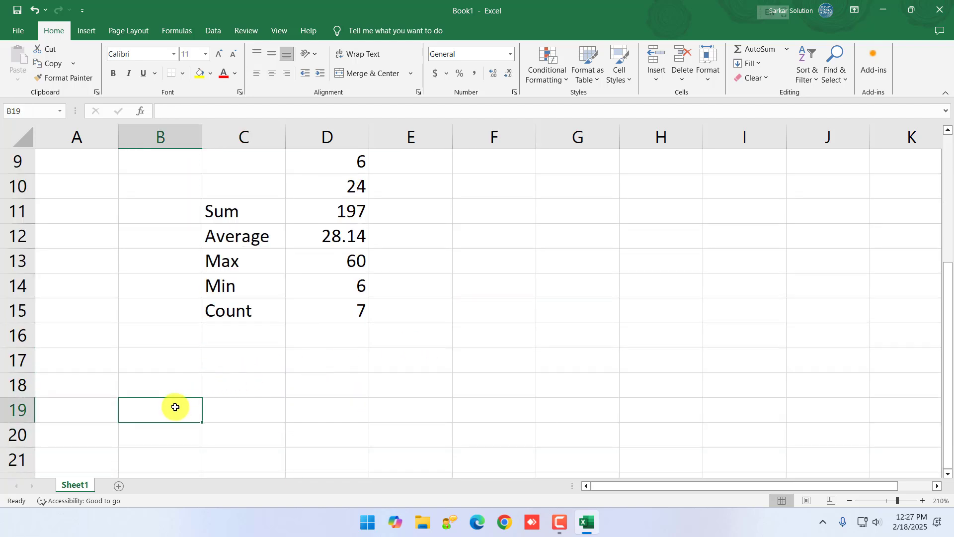
{"action": "type", "text": "="}
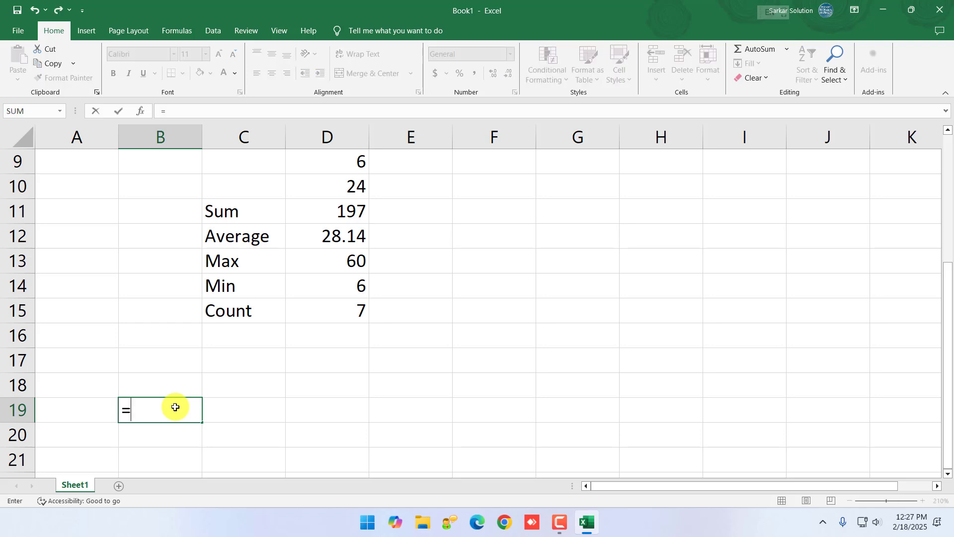
{"action": "type", "text": "tody"}
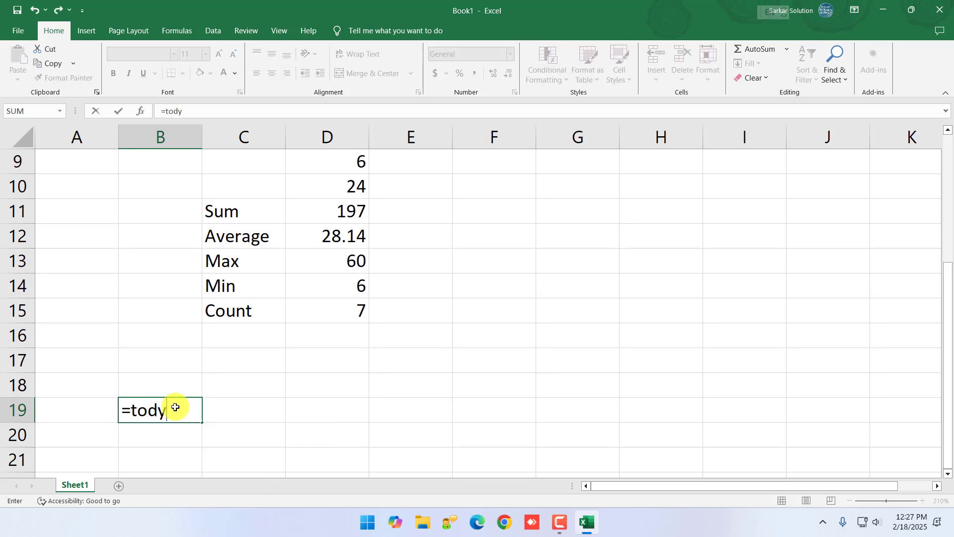
{"action": "key", "text": "BackSpace"}
{"action": "type", "text": "ay"}
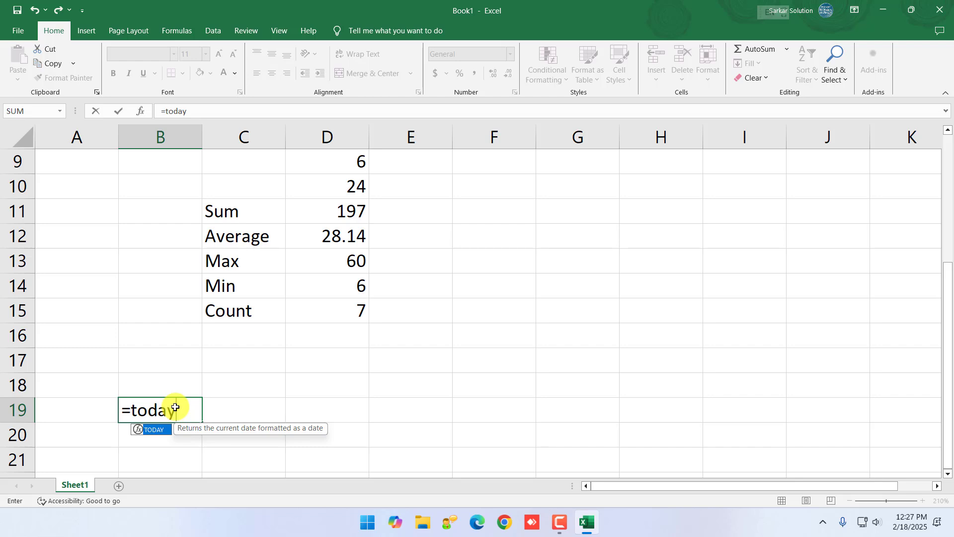
{"action": "type", "text": "()"}
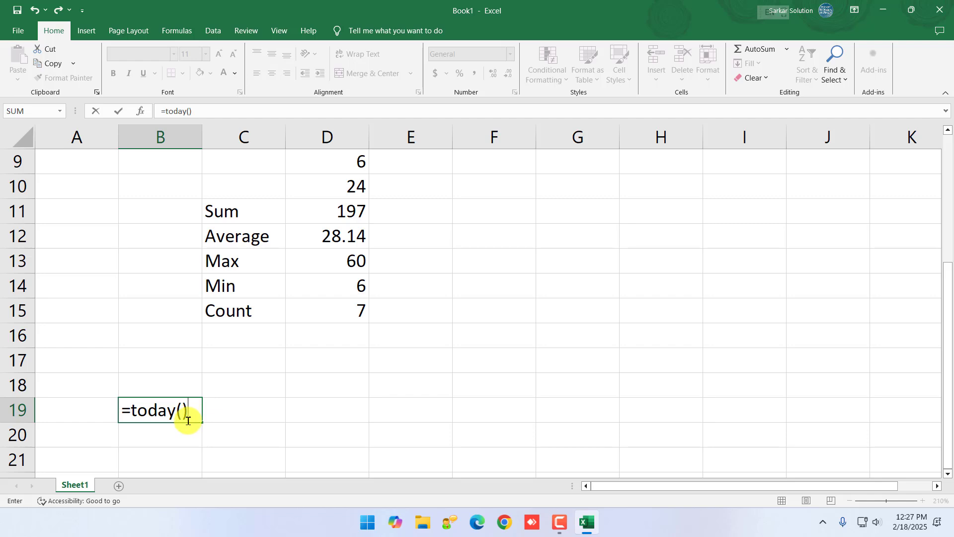
{"action": "key", "text": "BackSpace"}
{"action": "key", "text": "BackSpace"}
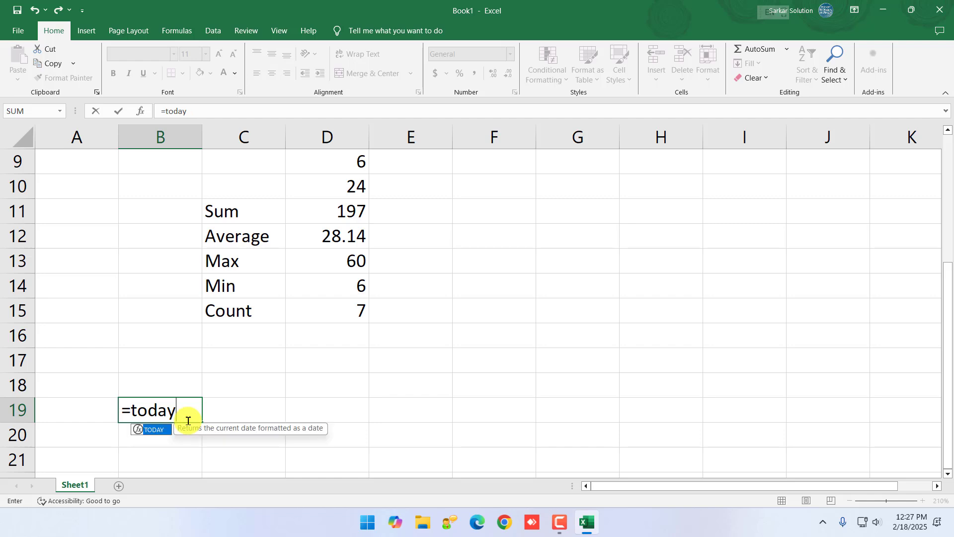
{"action": "type", "text": "()"}
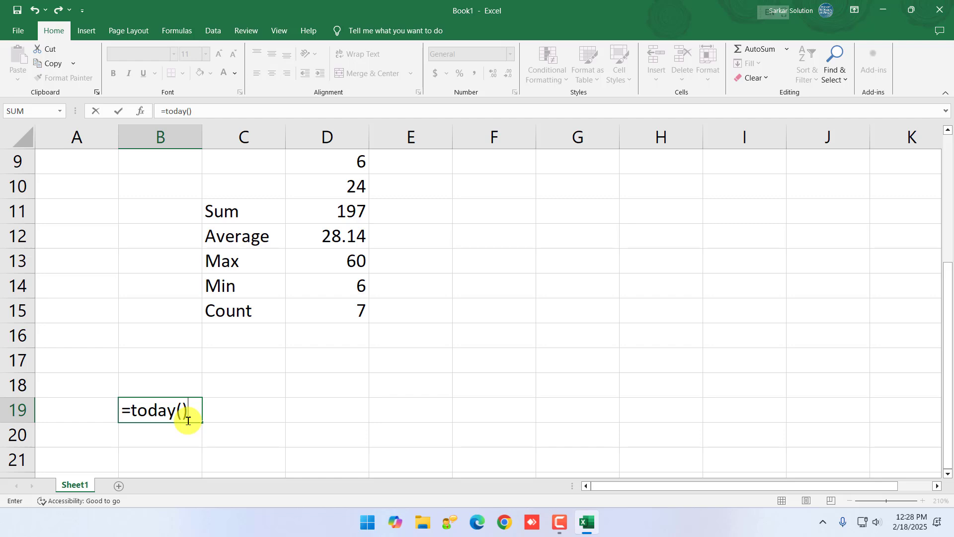
{"action": "key", "text": "Return"}
{"action": "left_click", "coordinate": [156, 411]}
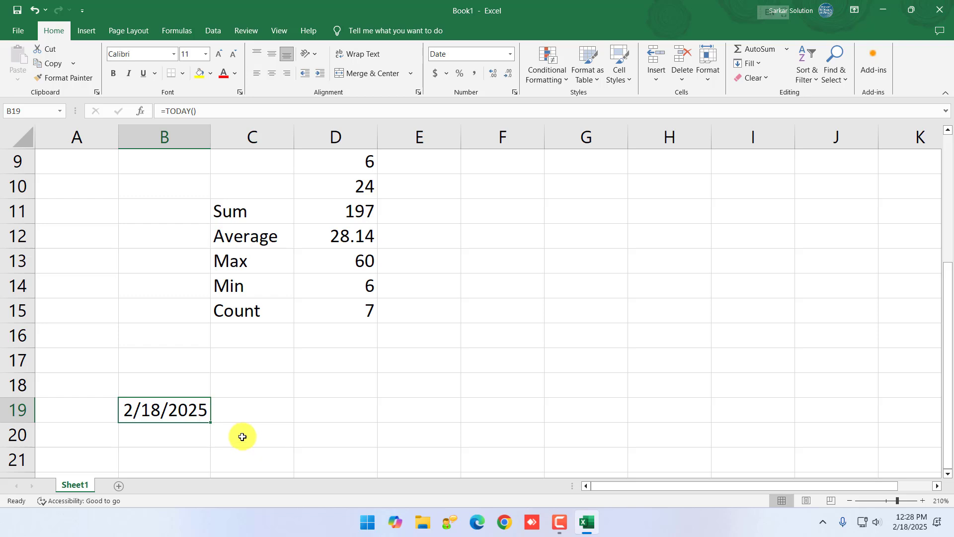
Examine the range argument inside the COUNT formula in D15, leaving the formula as it is
{"action": "scroll", "coordinate": [367, 362], "scroll_direction": "up", "scroll_amount": 1}
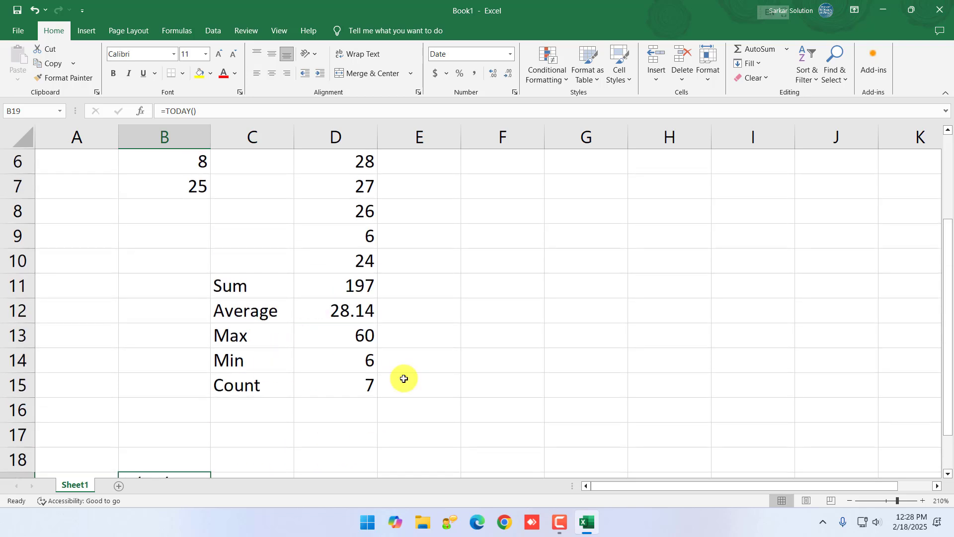
{"action": "double_click", "coordinate": [359, 383]}
{"action": "left_click_drag", "start_coordinate": [368, 382], "coordinate": [428, 382]}
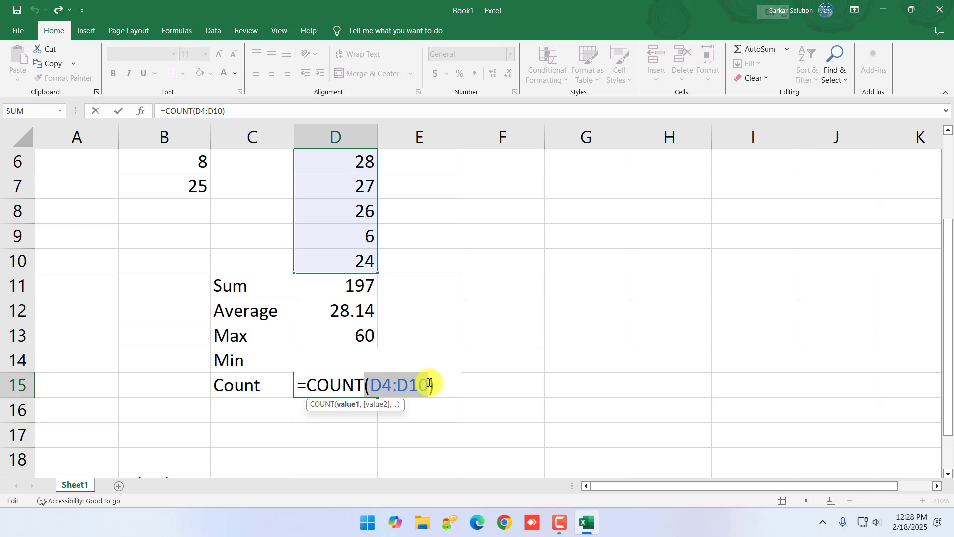
{"action": "key", "text": "Return"}
Insert the current date and time in B20 with the formula =now()
{"action": "scroll", "coordinate": [228, 409], "scroll_direction": "down", "scroll_amount": 1}
{"action": "left_click", "coordinate": [181, 439]}
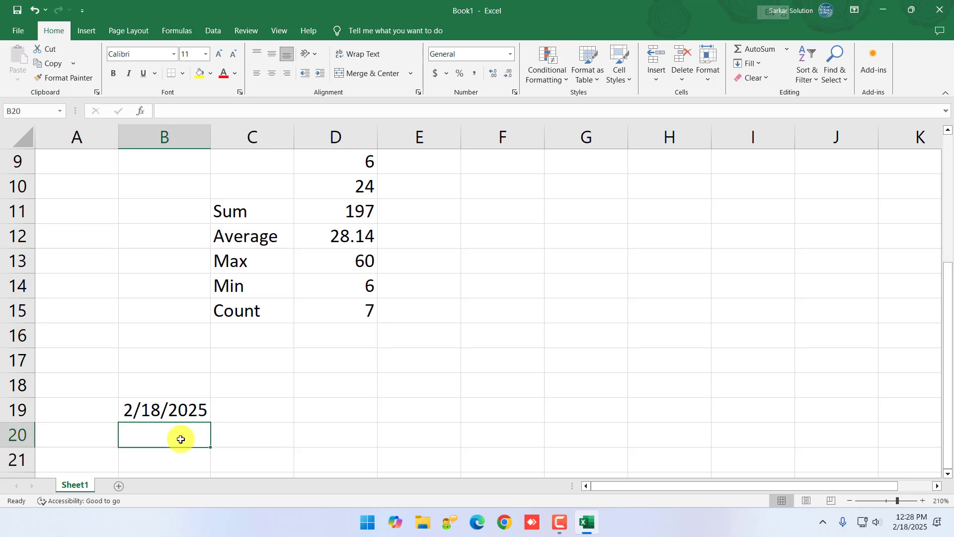
{"action": "type", "text": "No"}
{"action": "key", "text": "BackSpace"}
{"action": "key", "text": "BackSpace"}
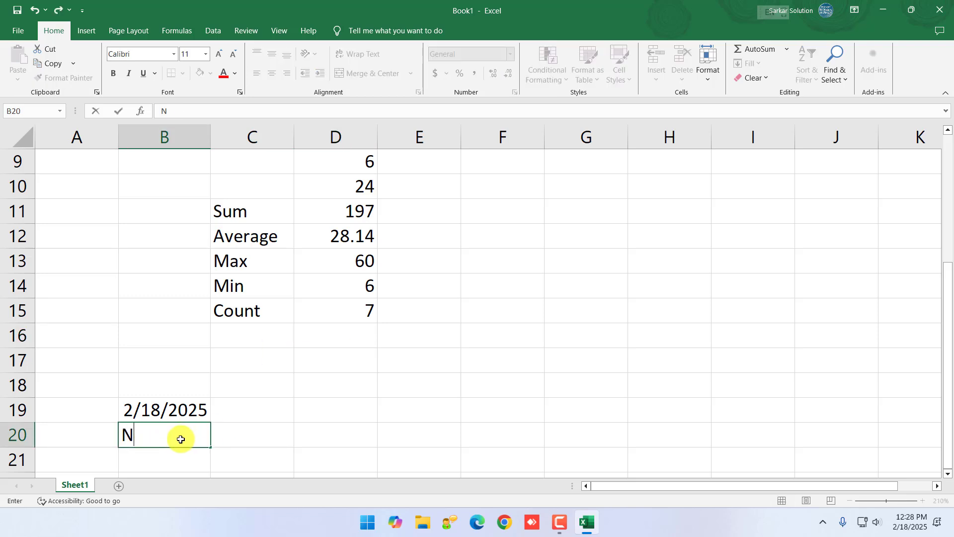
{"action": "type", "text": "=now"}
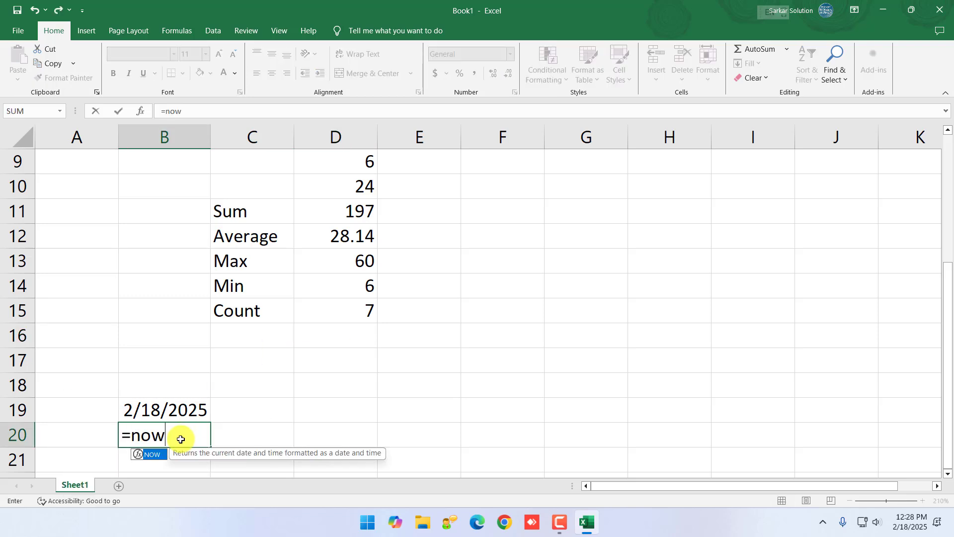
{"action": "type", "text": "()"}
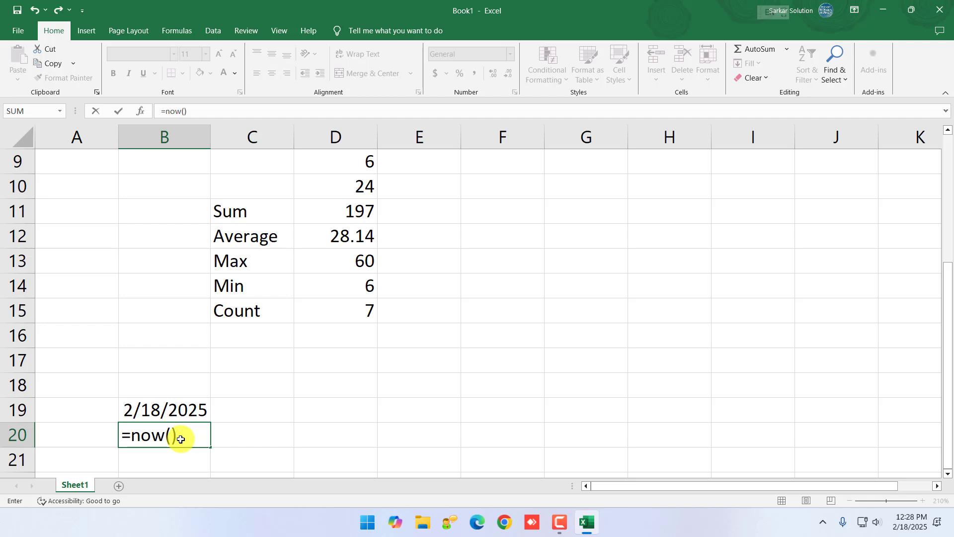
{"action": "key", "text": "Return"}
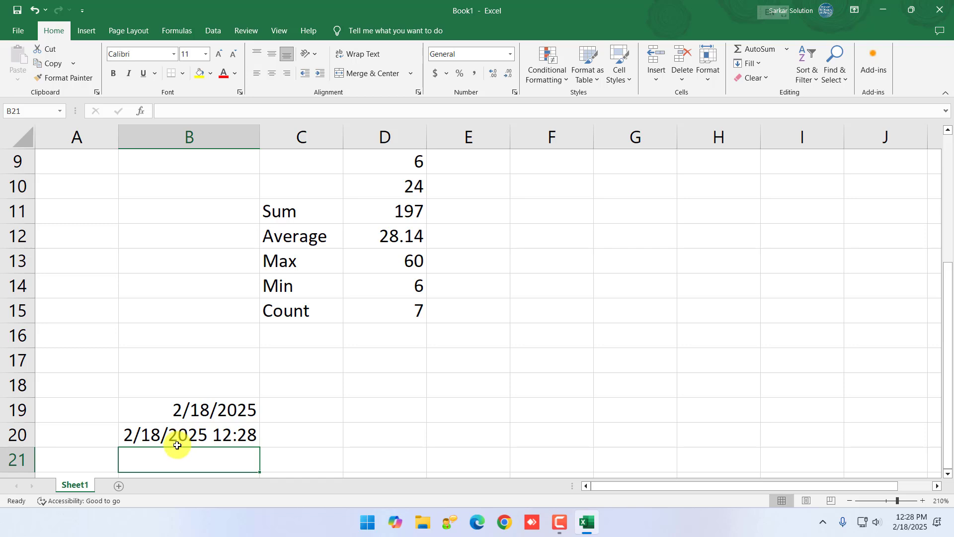
Label the date row Today in A19 and the date-and-time row Now in A20
{"action": "left_click", "coordinate": [74, 412]}
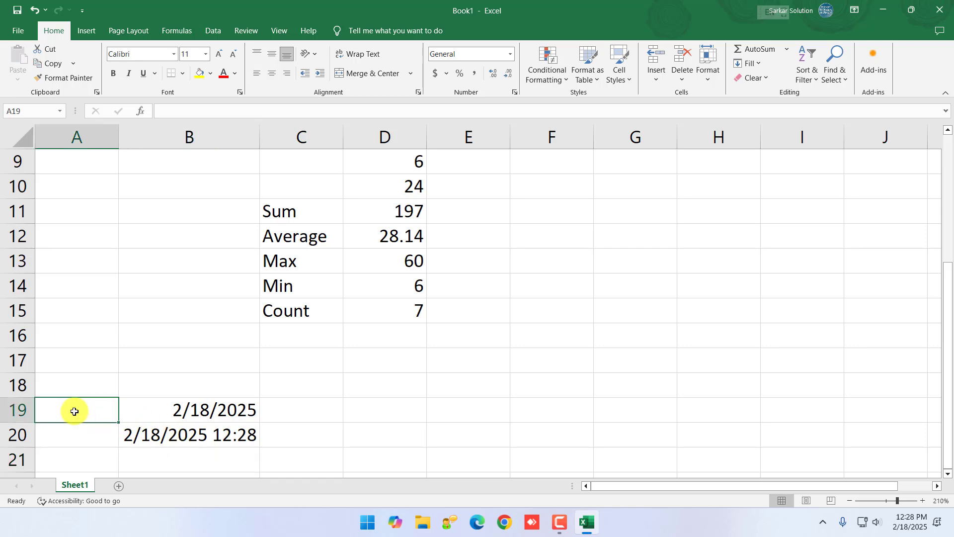
{"action": "type", "text": "Today"}
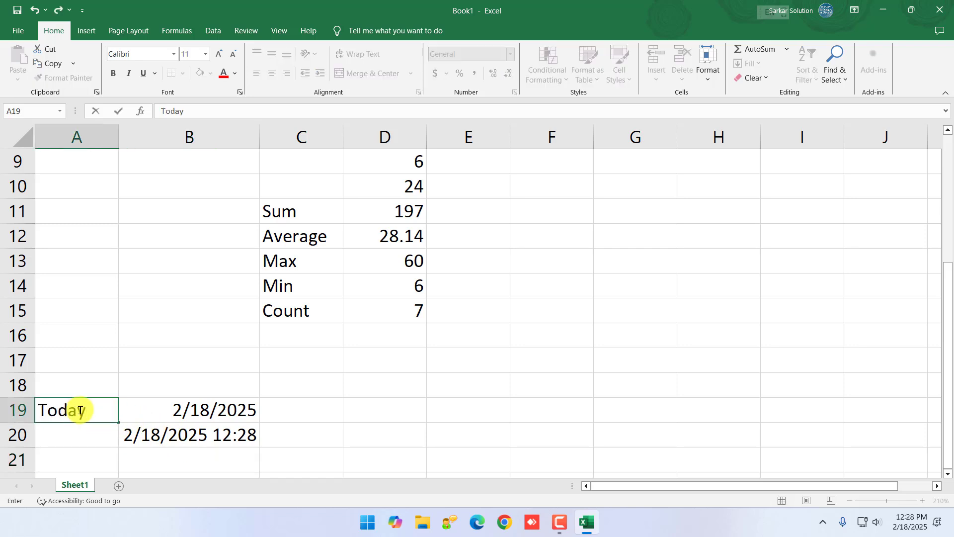
{"action": "key", "text": "Return"}
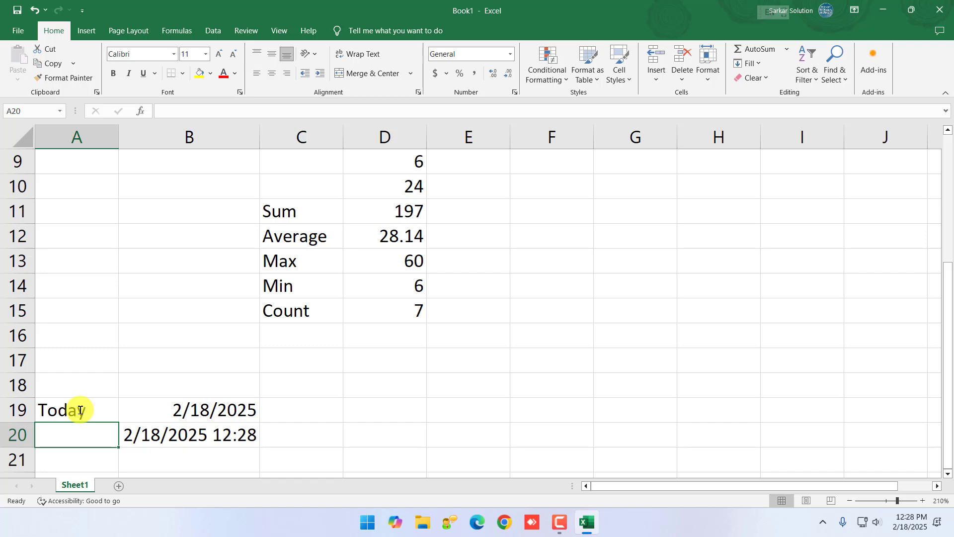
{"action": "type", "text": "Now"}
{"action": "key", "text": "Return"}
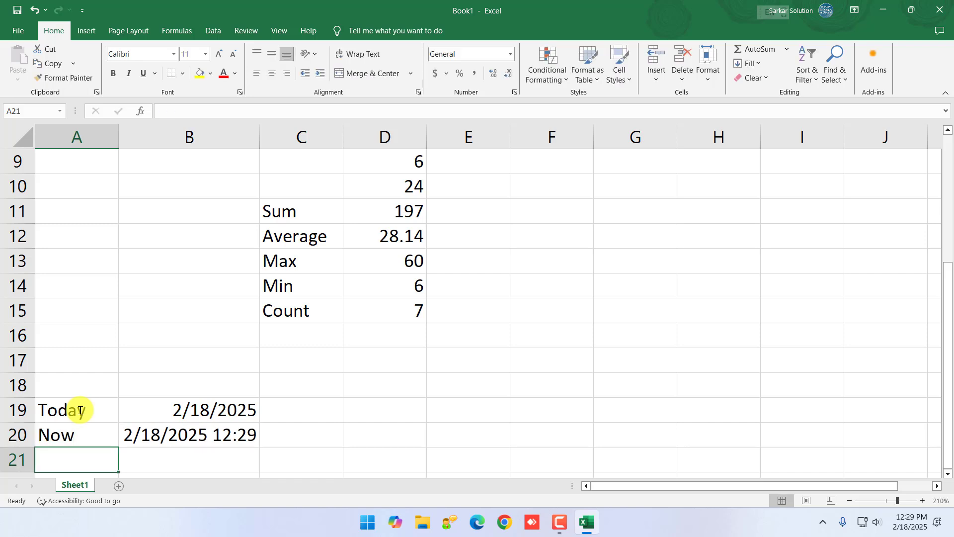
{"action": "left_click", "coordinate": [79, 410]}
{"action": "left_click", "coordinate": [170, 417]}
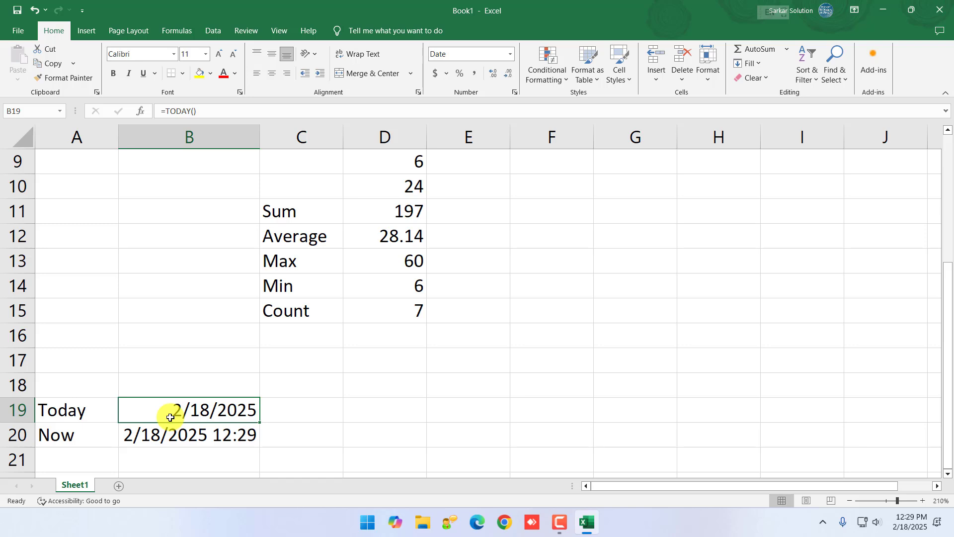
Compare the TODAY and NOW formulas in B19 and B20, and review the labels in C11:C15 and A19:A20
{"action": "left_click", "coordinate": [198, 448]}
{"action": "left_click", "coordinate": [200, 440]}
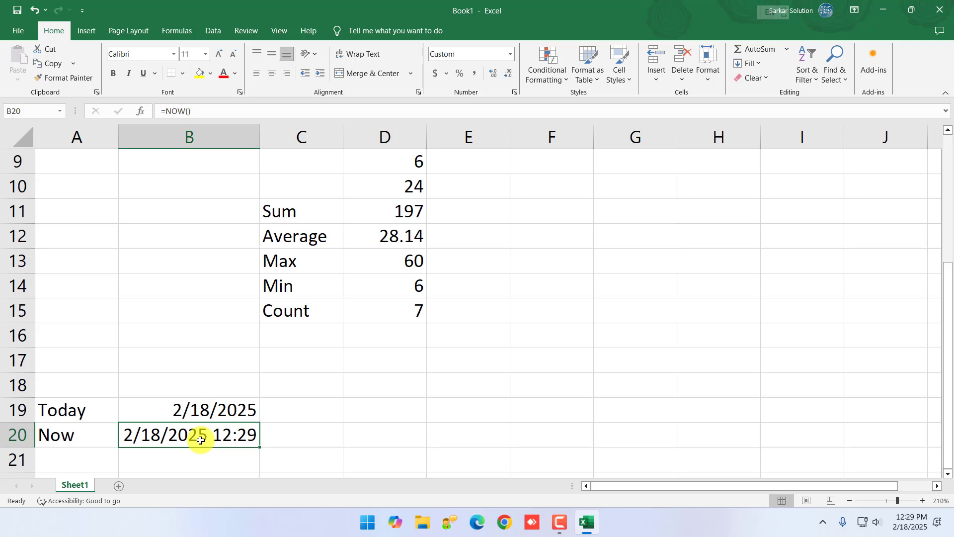
{"action": "left_click", "coordinate": [230, 406]}
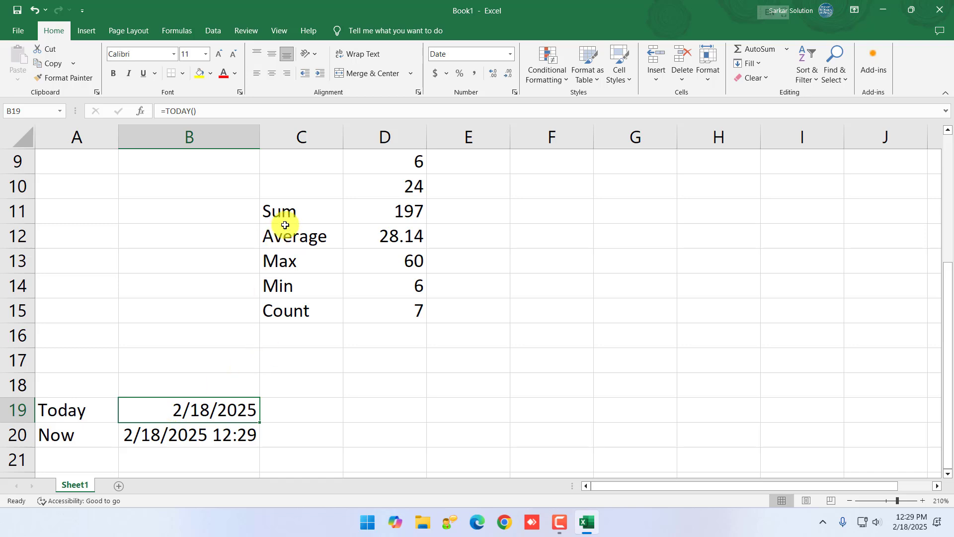
{"action": "left_click_drag", "start_coordinate": [282, 213], "coordinate": [291, 302]}
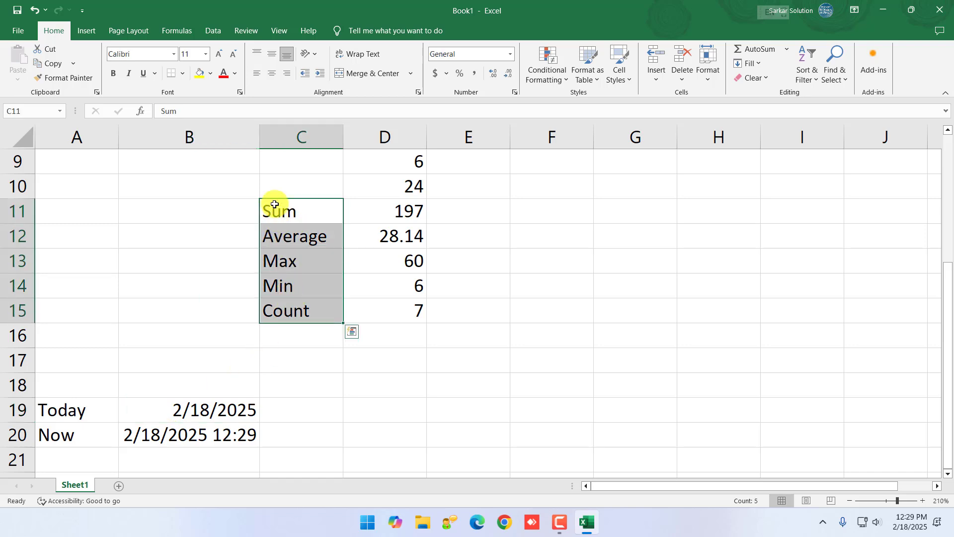
{"action": "left_click_drag", "start_coordinate": [81, 410], "coordinate": [59, 426]}
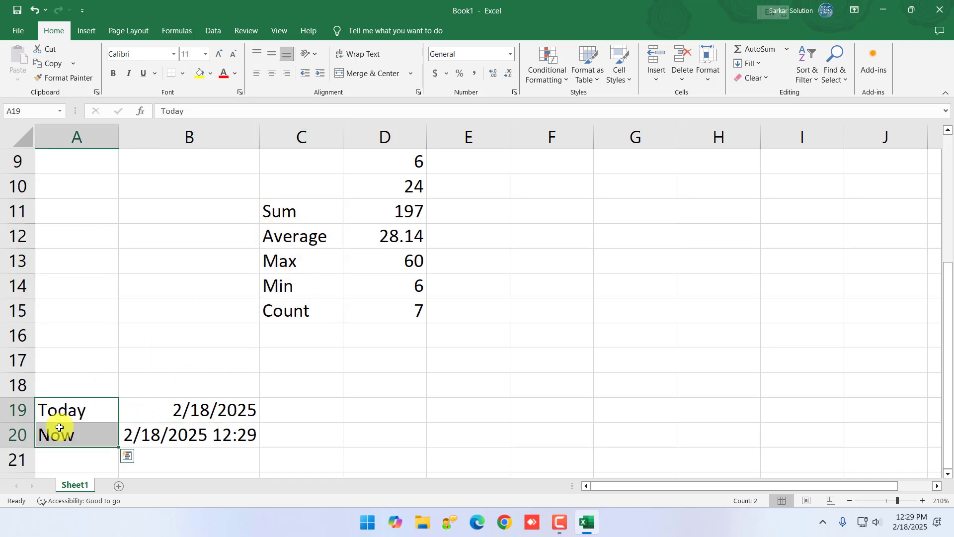
{"action": "left_click", "coordinate": [315, 409]}
Examine the cell references in the B7 formula of the Formula column, leaving the formula as it is
{"action": "scroll", "coordinate": [315, 398], "scroll_direction": "up", "scroll_amount": 3}
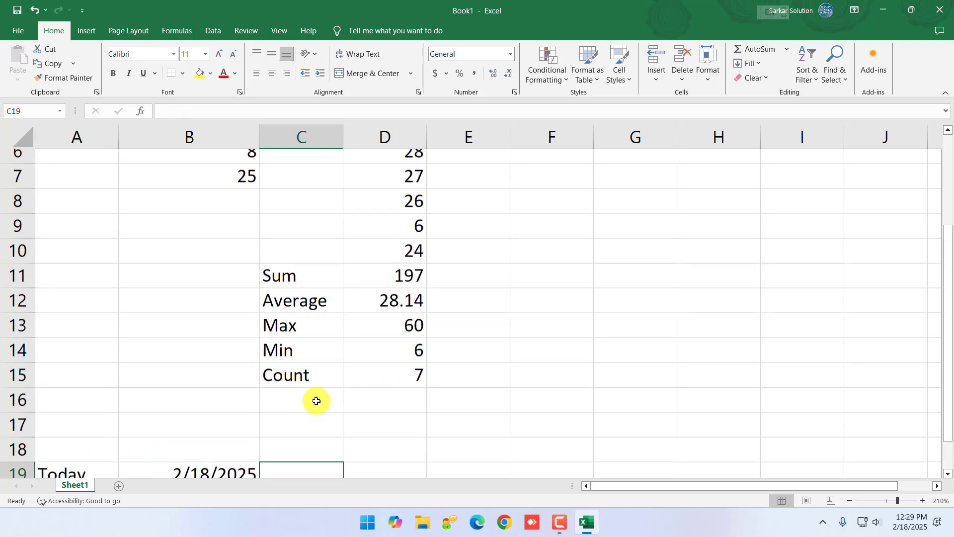
{"action": "left_click_drag", "start_coordinate": [187, 210], "coordinate": [201, 316]}
{"action": "double_click", "coordinate": [199, 314]}
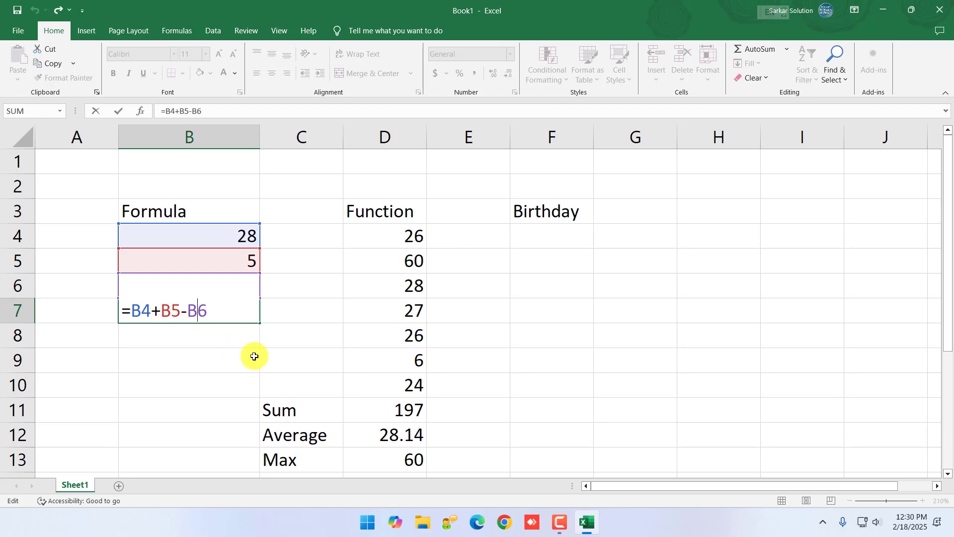
{"action": "key", "text": "Return"}
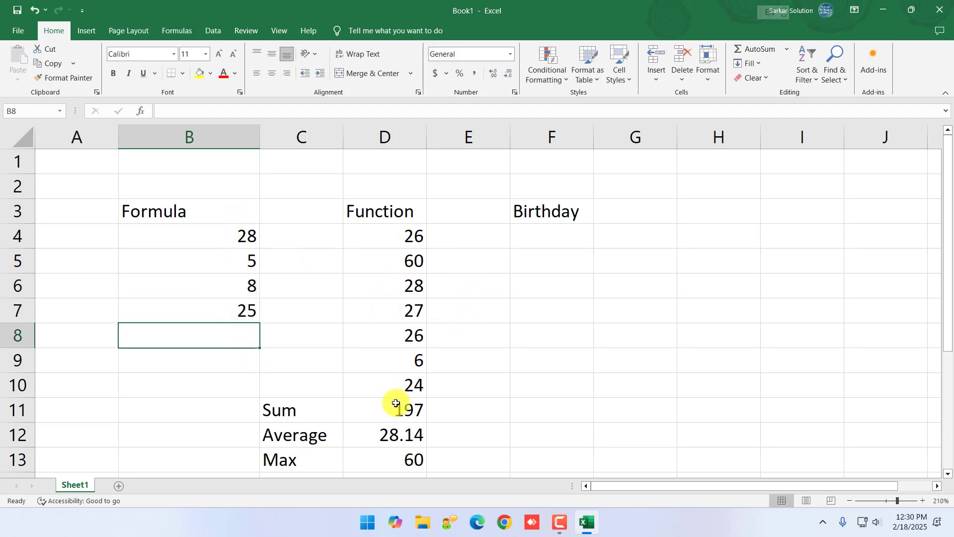
Browse the function library's AutoSum, Financial, Logical and Text function lists without inserting anything
{"action": "left_click", "coordinate": [320, 413]}
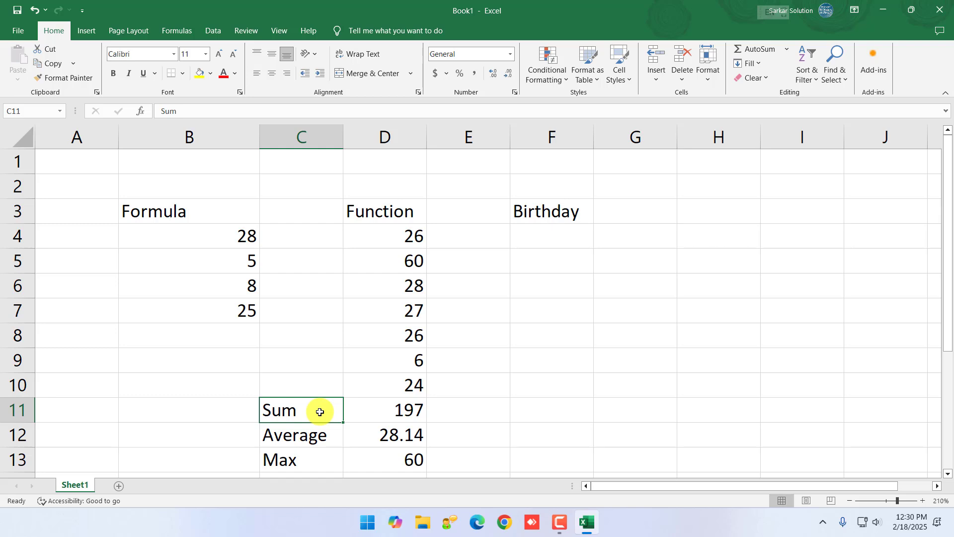
{"action": "scroll", "coordinate": [320, 412], "scroll_direction": "down", "scroll_amount": 3}
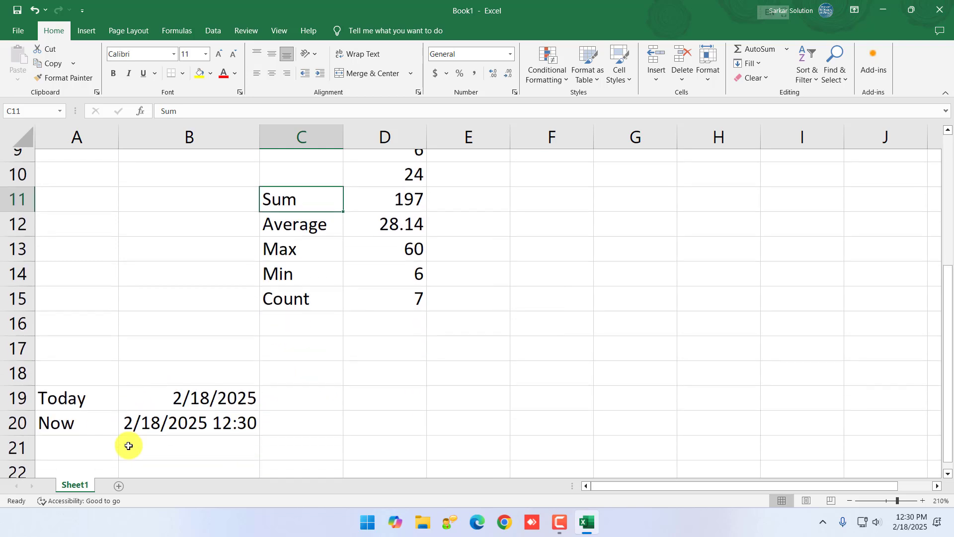
{"action": "scroll", "coordinate": [128, 445], "scroll_direction": "up", "scroll_amount": 2}
{"action": "left_click", "coordinate": [178, 31]}
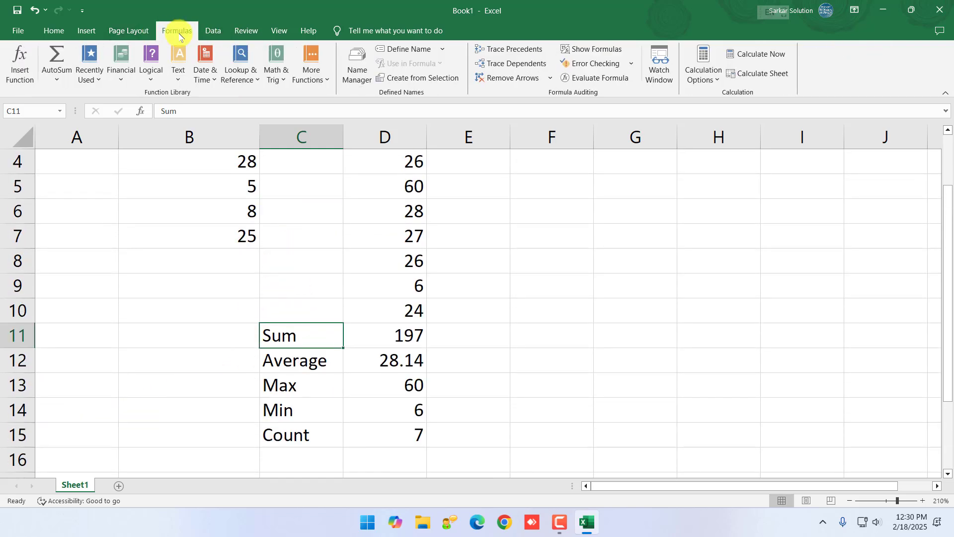
{"action": "left_click", "coordinate": [57, 78]}
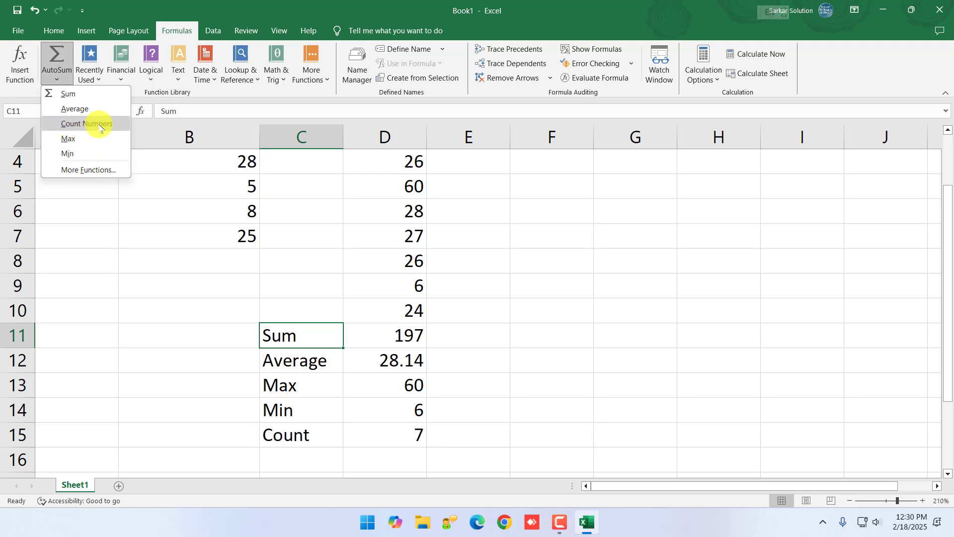
{"action": "left_click", "coordinate": [101, 80]}
{"action": "left_click", "coordinate": [101, 80]}
{"action": "left_click", "coordinate": [117, 84]}
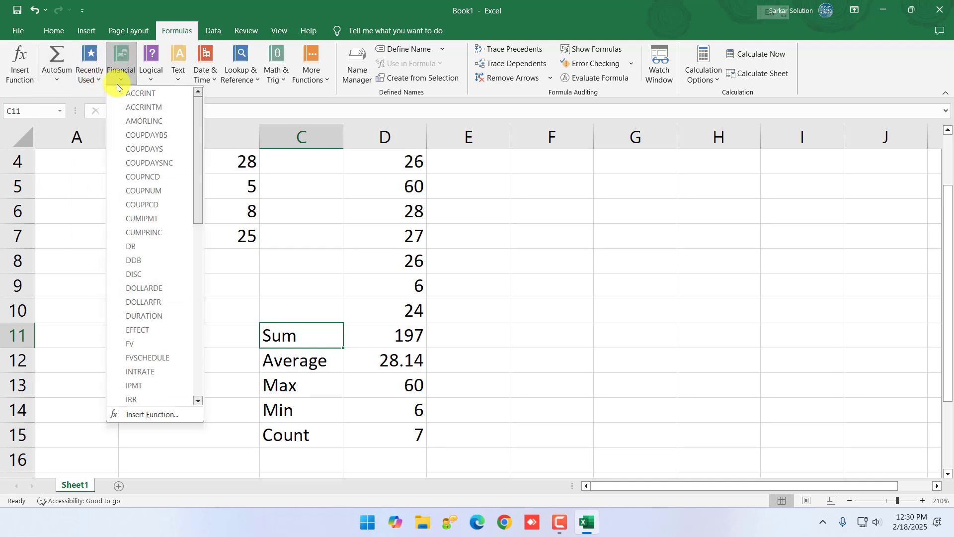
{"action": "left_click", "coordinate": [153, 79]}
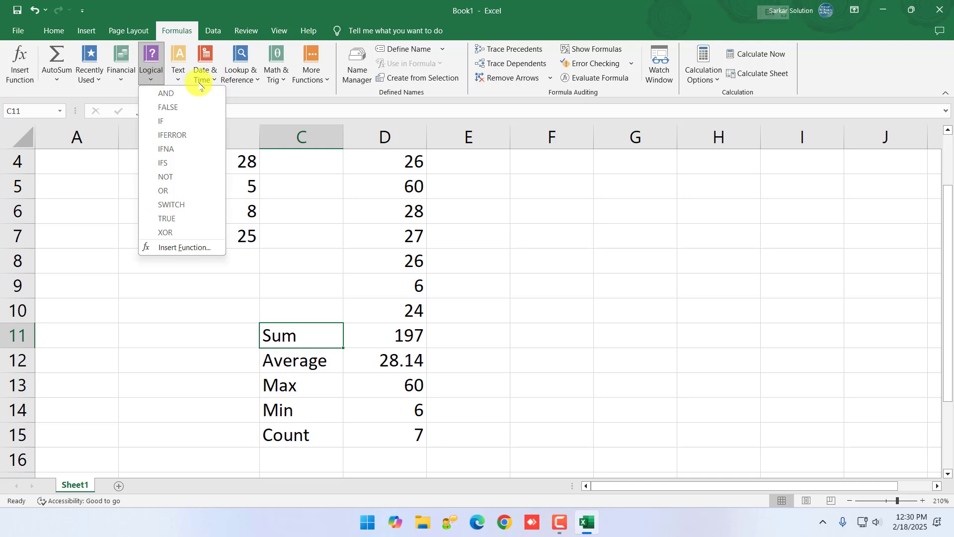
{"action": "left_click", "coordinate": [176, 81]}
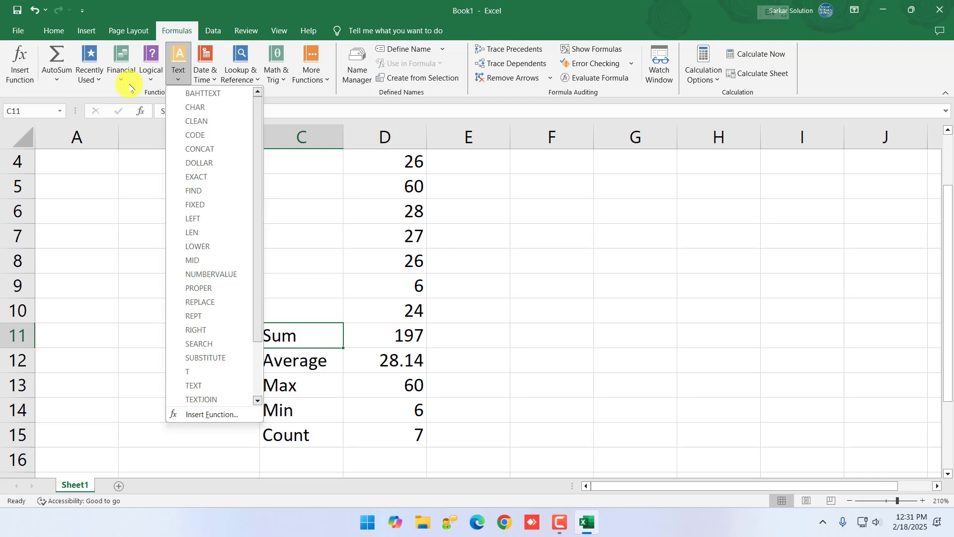
Look through the Logical and Text function lists again, plus the Math & Trig functions, without inserting any
{"action": "left_click", "coordinate": [148, 79]}
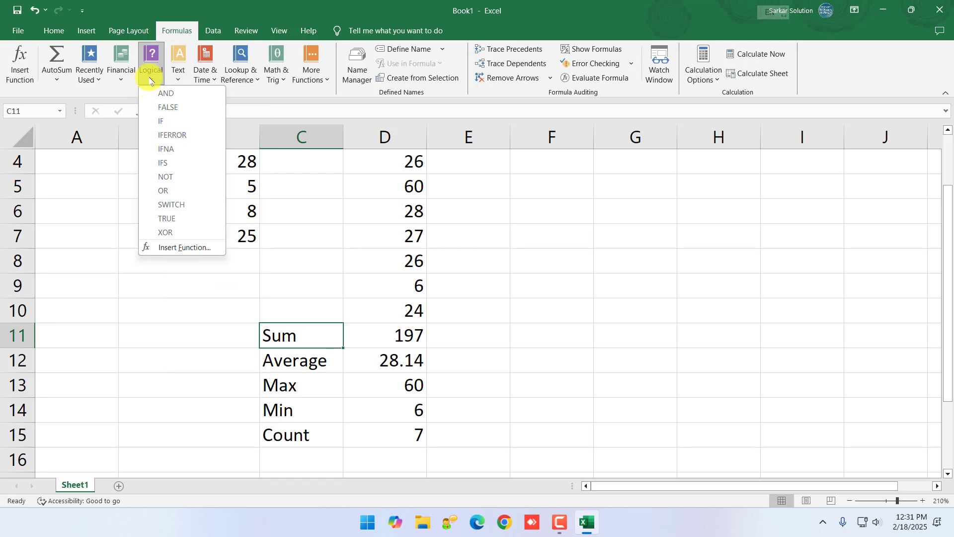
{"action": "left_click", "coordinate": [178, 74]}
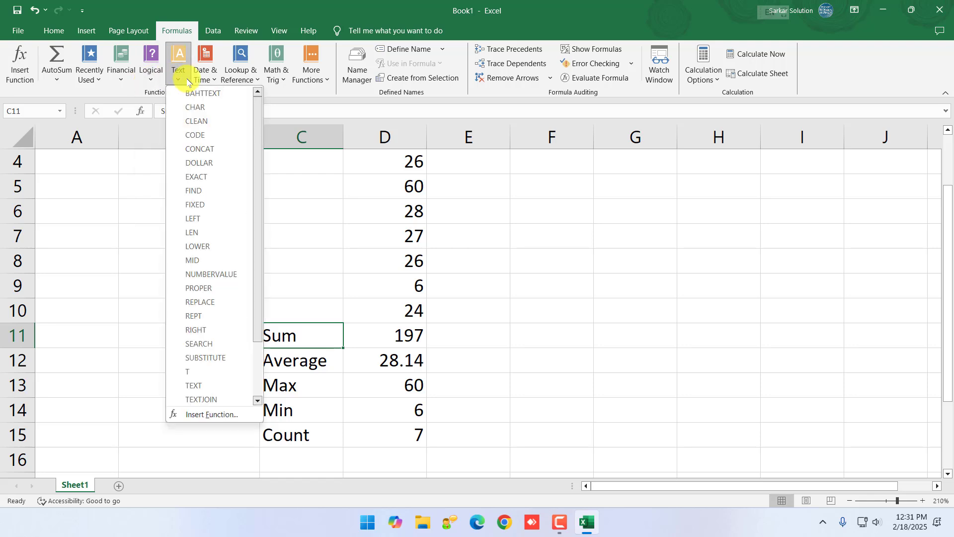
{"action": "left_click", "coordinate": [205, 82]}
{"action": "left_click", "coordinate": [206, 82]}
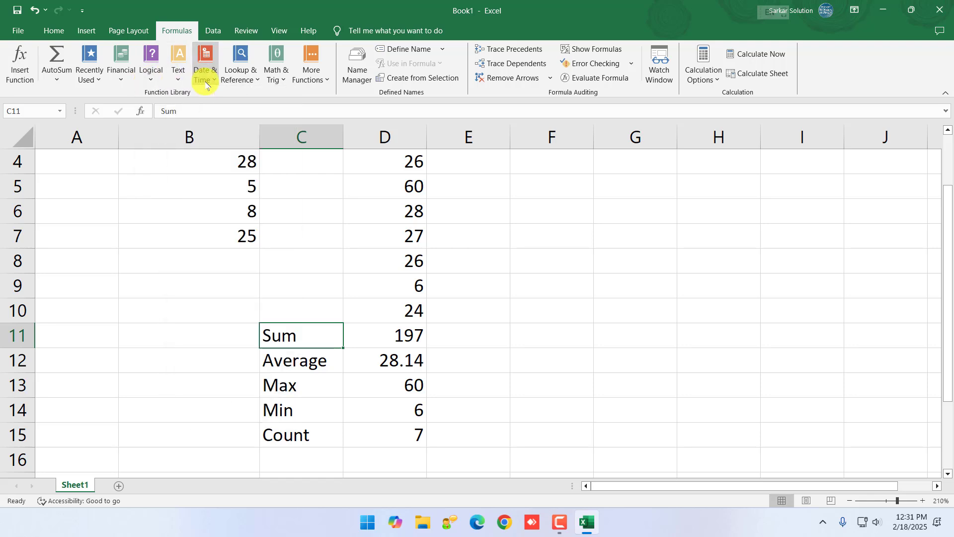
{"action": "left_click", "coordinate": [261, 80]}
{"action": "left_click", "coordinate": [273, 81]}
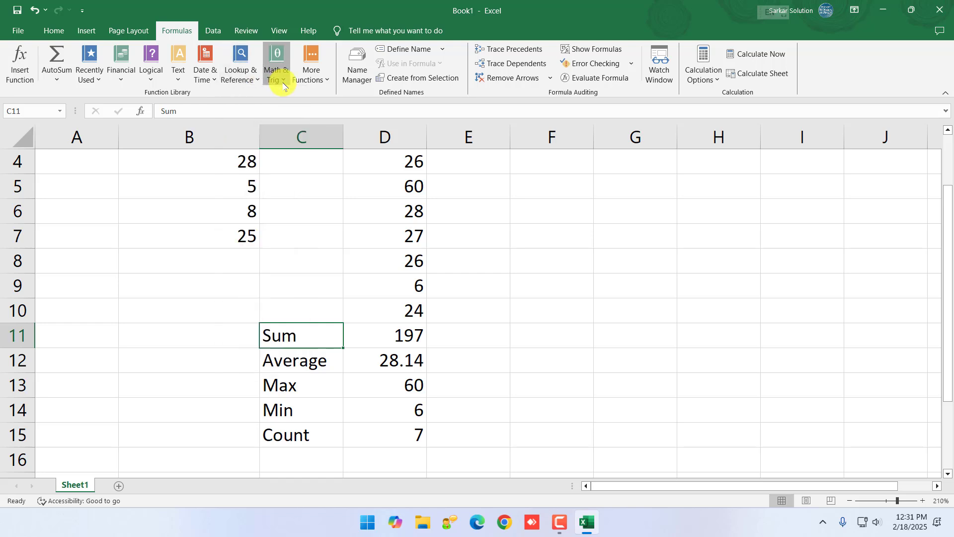
{"action": "left_click", "coordinate": [283, 84]}
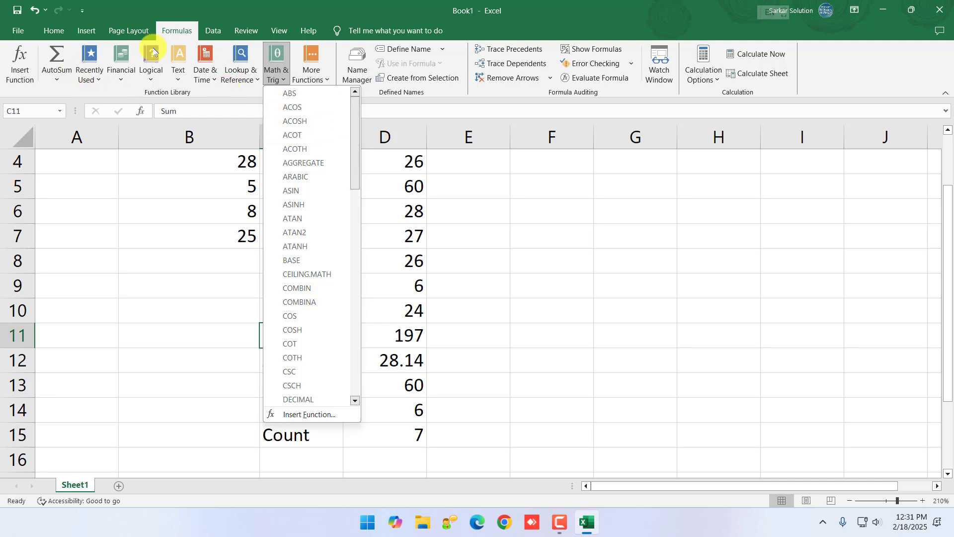
{"action": "left_click", "coordinate": [221, 204]}
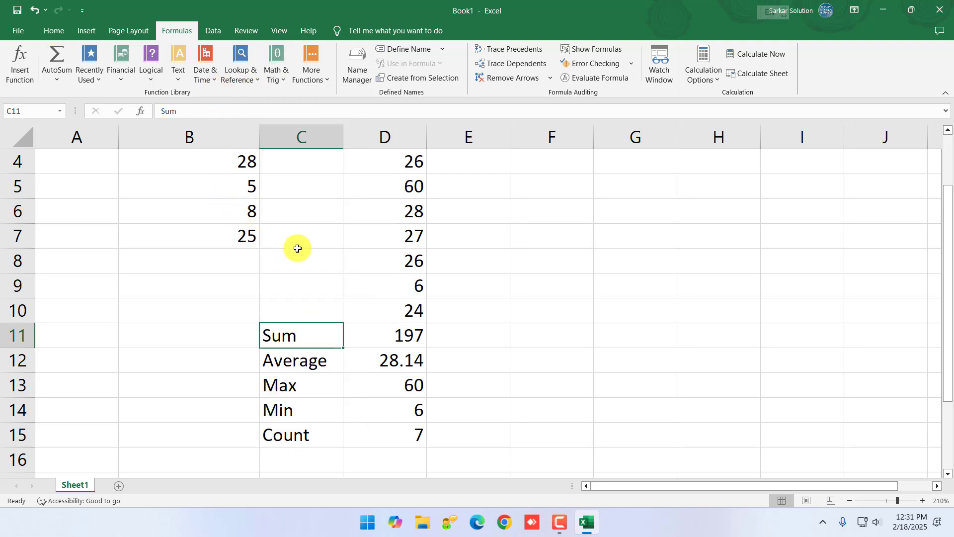
Enter the topic names Sheet Design in B26 and Formula in B27, below the date rows
{"action": "scroll", "coordinate": [296, 247], "scroll_direction": "down", "scroll_amount": 4}
{"action": "left_click", "coordinate": [212, 400]}
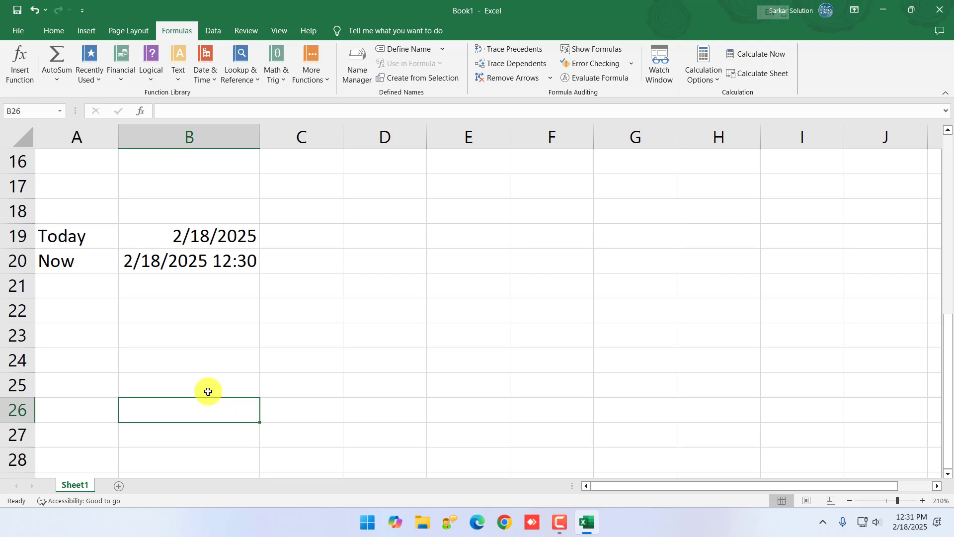
{"action": "type", "text": "Sheet Design"}
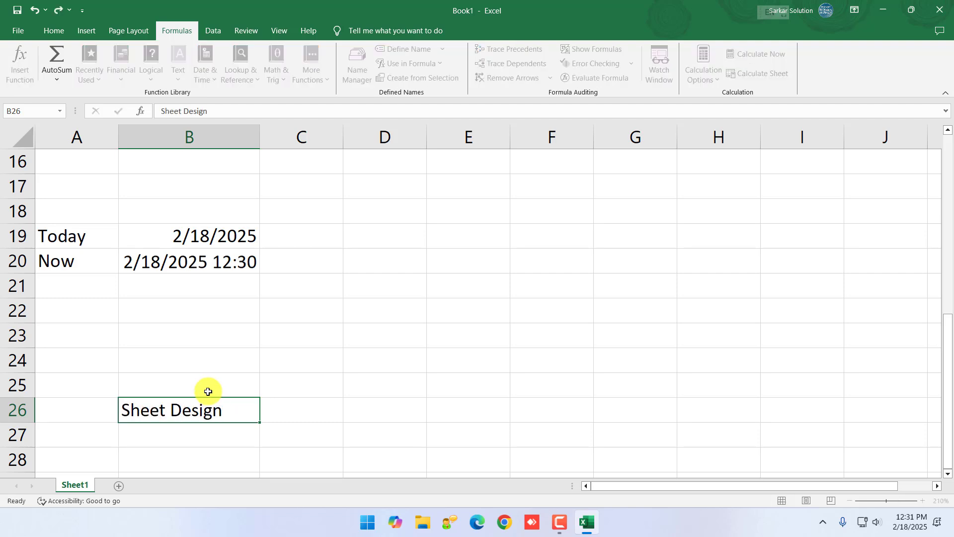
{"action": "key", "text": "Return"}
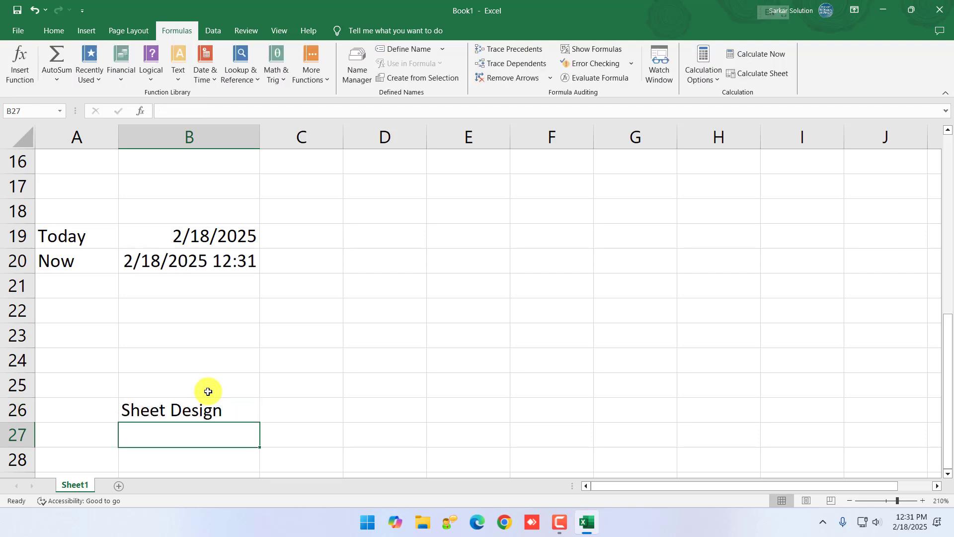
{"action": "type", "text": "Fo"}
{"action": "type", "text": "rmu"}
{"action": "key", "text": "BackSpace"}
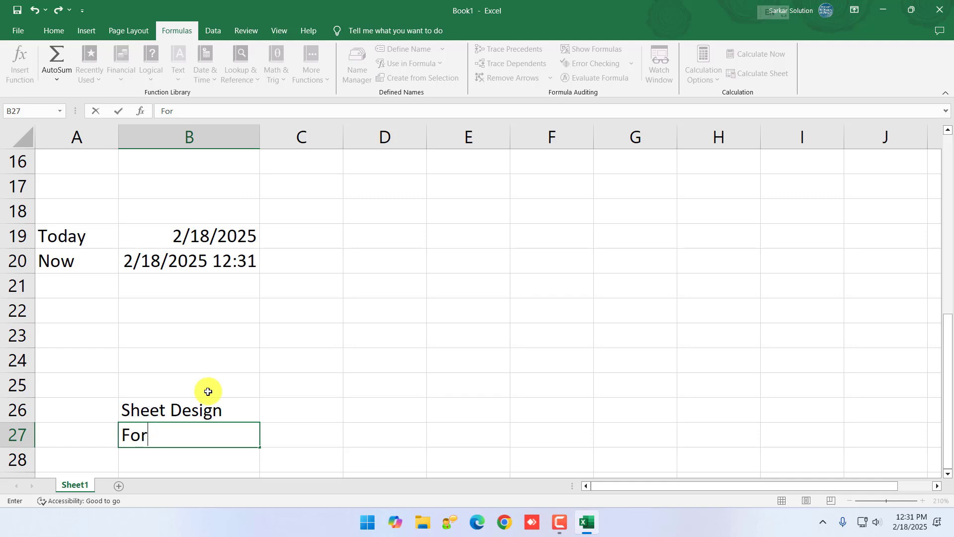
{"action": "type", "text": "u"}
{"action": "key", "text": "BackSpace"}
{"action": "type", "text": "mula"}
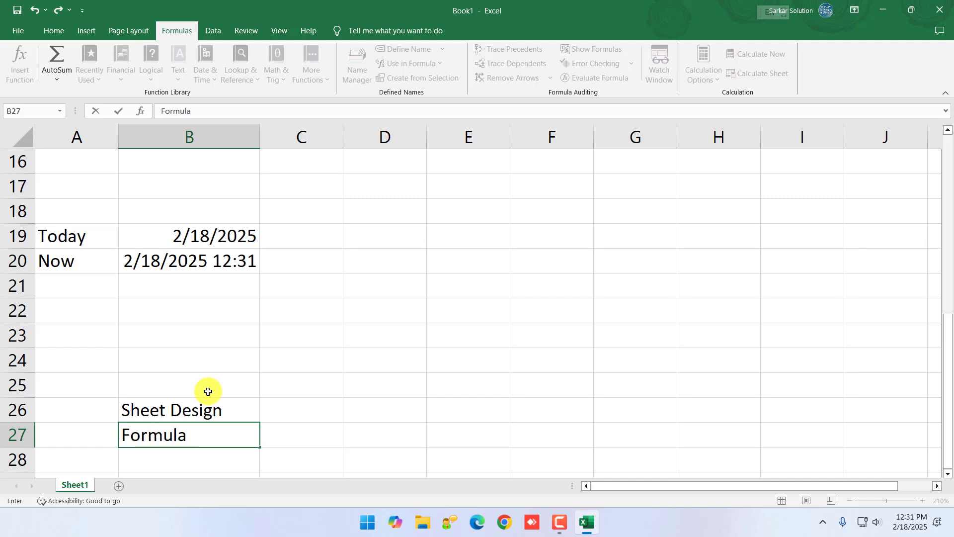
{"action": "key", "text": "Return"}
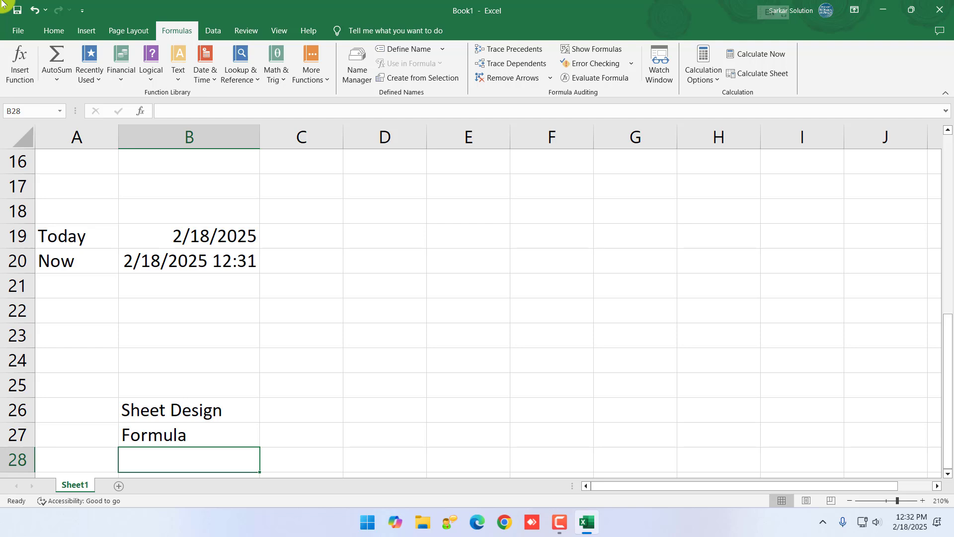
Review the numbers in the Formula and Function columns, the AVERAGE formula in D12 and the date rows
{"action": "scroll", "coordinate": [292, 266], "scroll_direction": "up", "scroll_amount": 5}
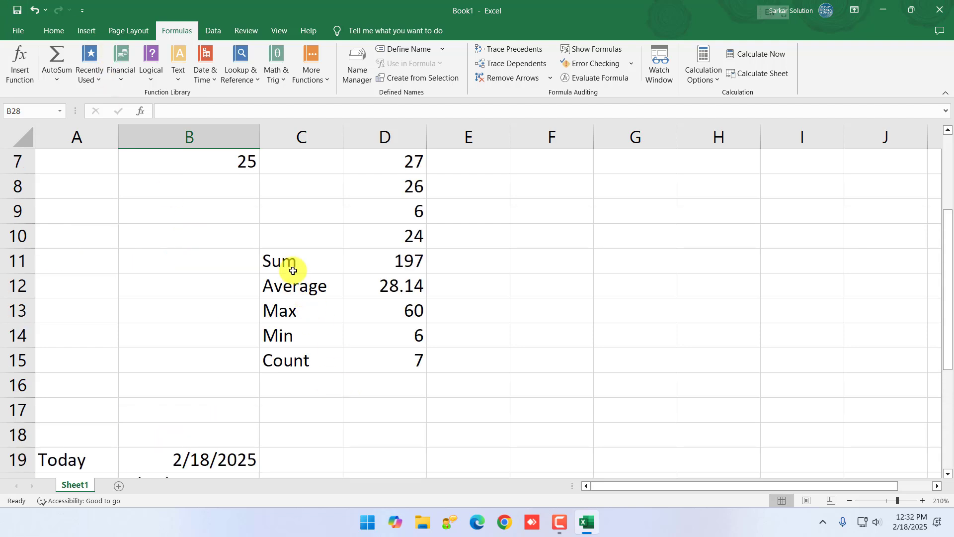
{"action": "left_click_drag", "start_coordinate": [198, 208], "coordinate": [204, 313]}
{"action": "left_click_drag", "start_coordinate": [404, 211], "coordinate": [401, 357]}
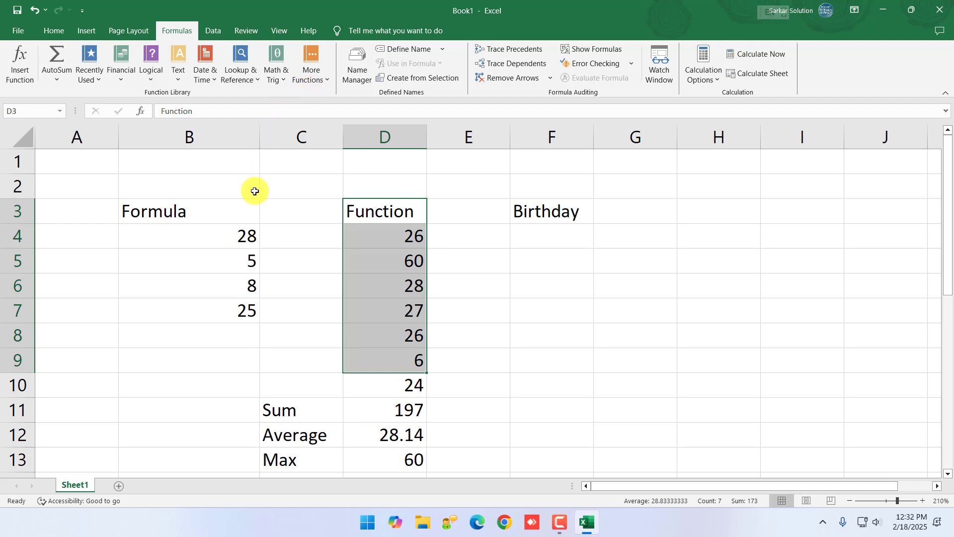
{"action": "left_click_drag", "start_coordinate": [254, 245], "coordinate": [250, 279]}
{"action": "left_click", "coordinate": [286, 417]}
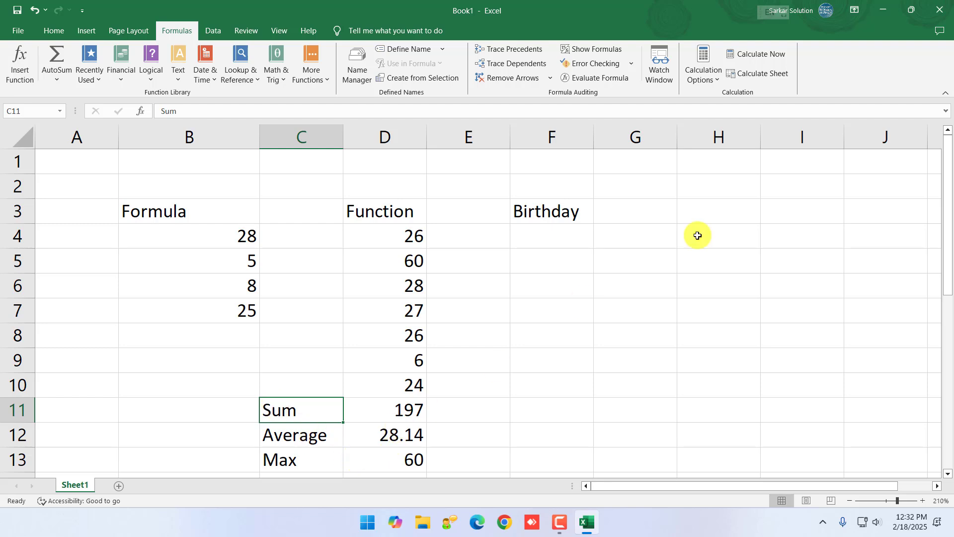
{"action": "left_click", "coordinate": [476, 281]}
{"action": "left_click_drag", "start_coordinate": [427, 235], "coordinate": [417, 383]}
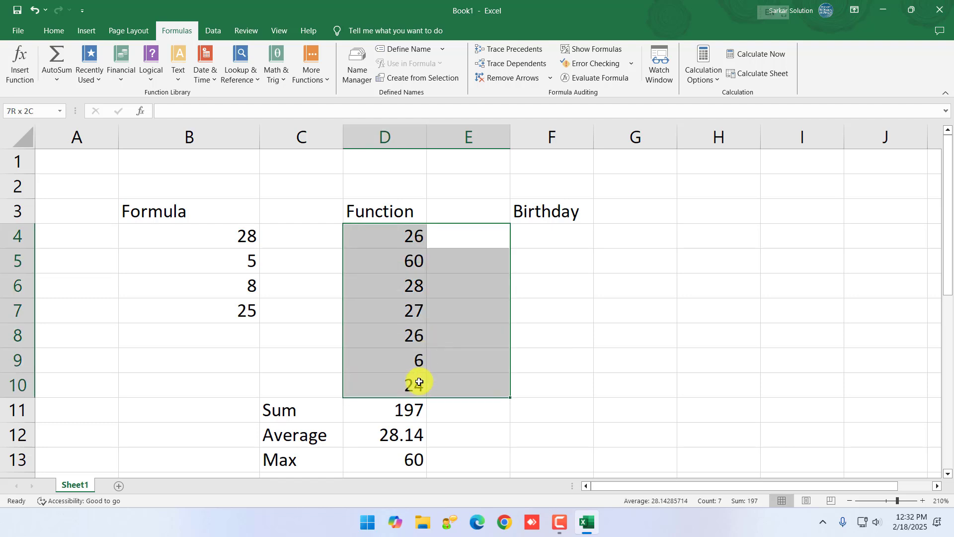
{"action": "left_click", "coordinate": [380, 434]}
{"action": "scroll", "coordinate": [279, 422], "scroll_direction": "down", "scroll_amount": 3}
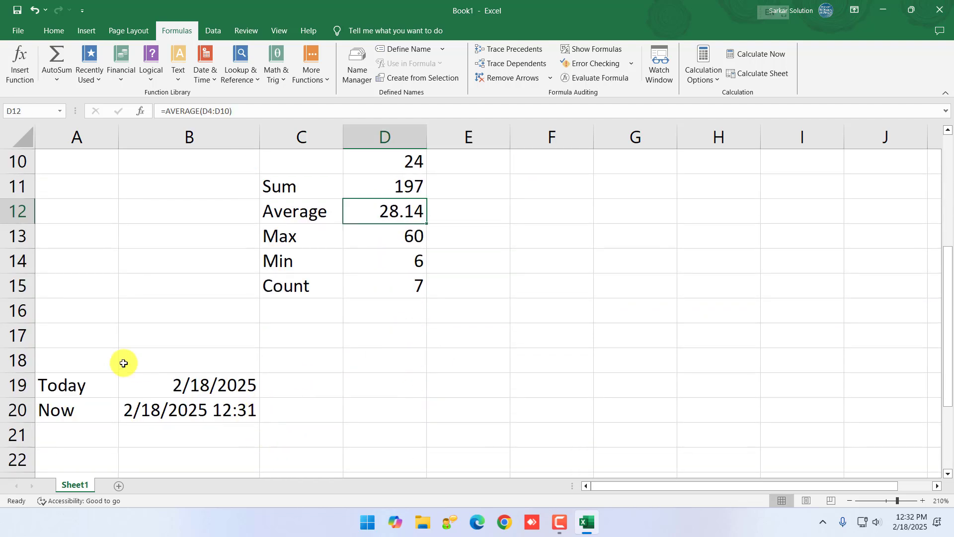
{"action": "scroll", "coordinate": [178, 284], "scroll_direction": "up", "scroll_amount": 2}
{"action": "scroll", "coordinate": [178, 284], "scroll_direction": "up", "scroll_amount": 1}
{"action": "left_click_drag", "start_coordinate": [222, 239], "coordinate": [224, 287]}
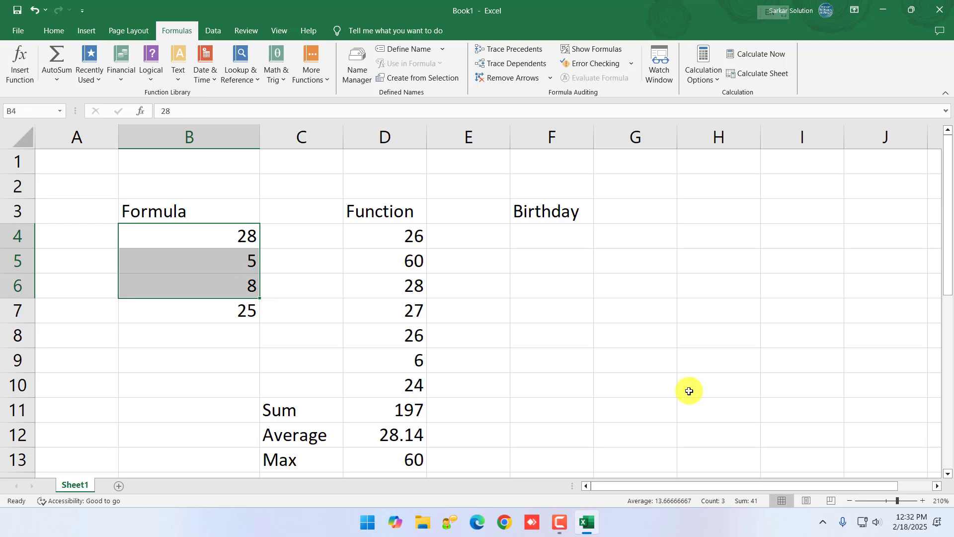
Enter the practice topics Addition in G9 and Substraction in G10
{"action": "left_click", "coordinate": [688, 390]}
{"action": "left_click", "coordinate": [635, 365]}
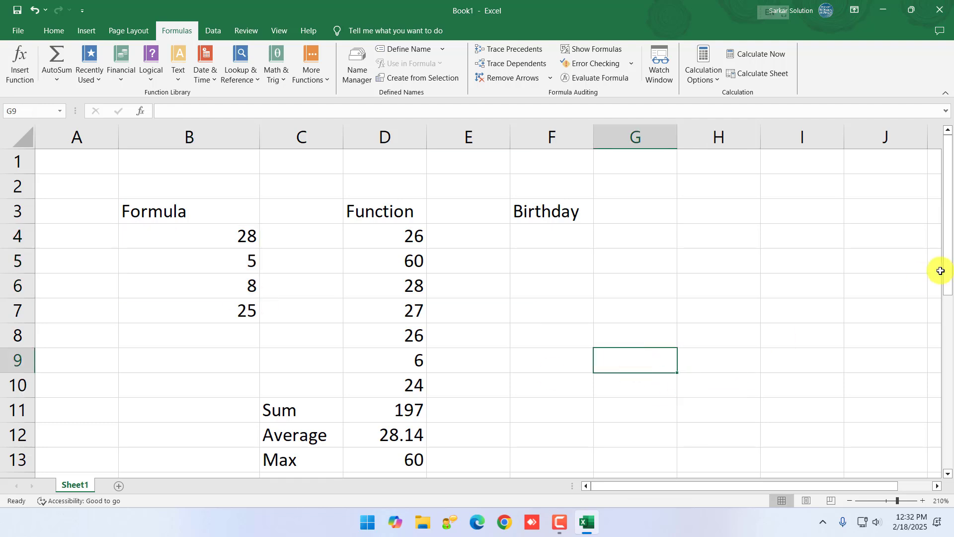
{"action": "type", "text": "P"}
{"action": "key", "text": "BackSpace"}
{"action": "type", "text": "Addition"}
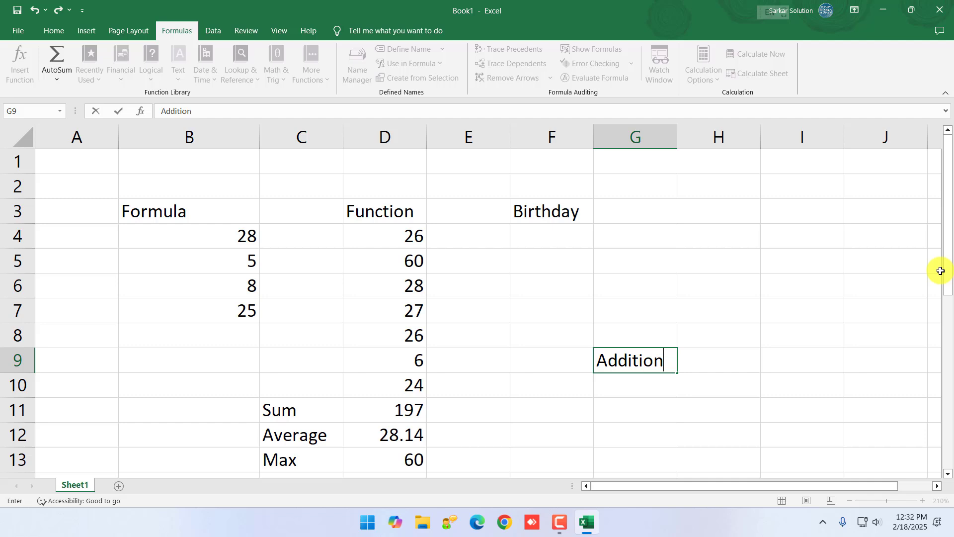
{"action": "key", "text": "Return"}
{"action": "type", "text": "Substrac"}
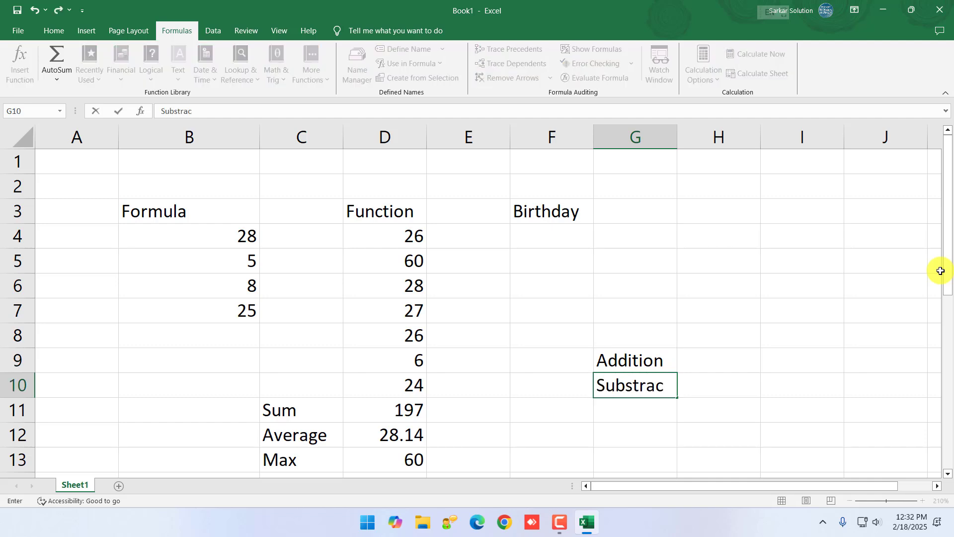
{"action": "type", "text": "tion"}
{"action": "key", "text": "Return"}
Add Multiplication in G11 and Division in G12 to the list of practice topics
{"action": "type", "text": "Multi"}
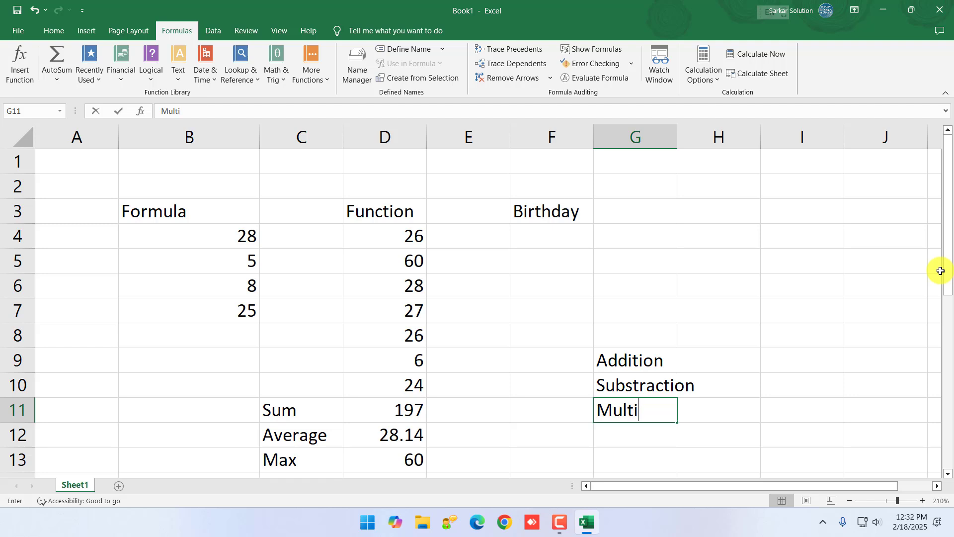
{"action": "type", "text": "plication"}
{"action": "key", "text": "Return"}
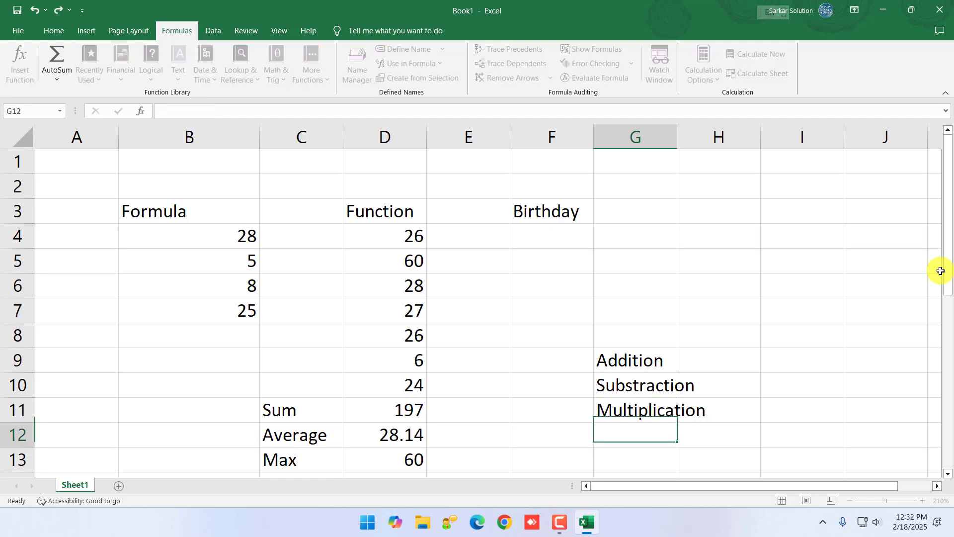
{"action": "type", "text": "Division"}
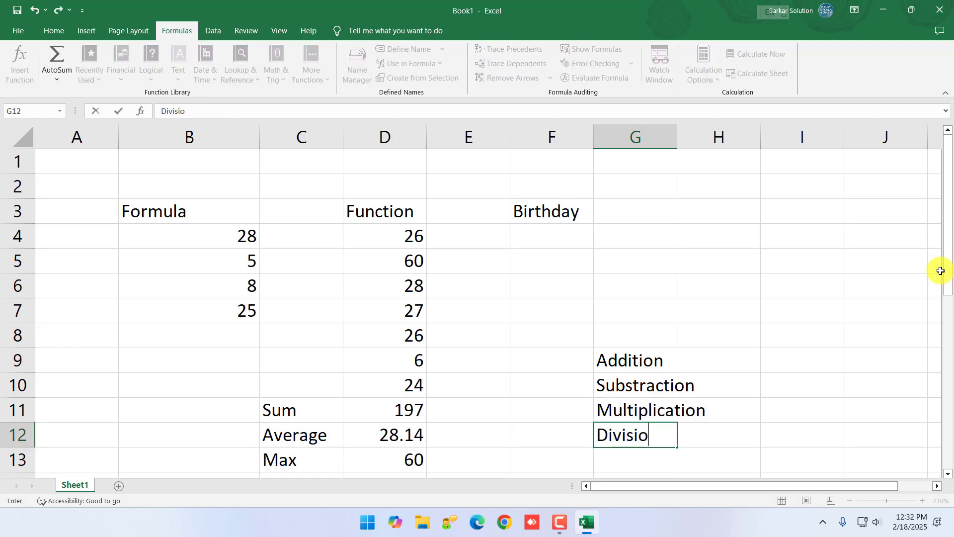
{"action": "key", "text": "Return"}
Review the arithmetic operation names in G9:G12 together with the numbers in the Formula column, B4:B7
{"action": "key", "text": "Up"}
{"action": "key", "text": "Up"}
{"action": "key", "text": "Up"}
{"action": "key", "text": "Up"}
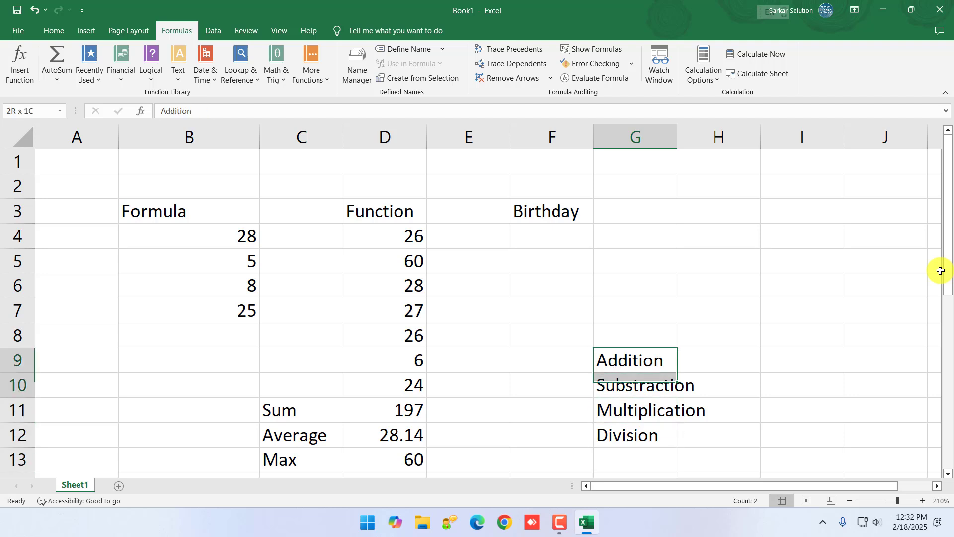
{"action": "key", "text": "shift+Down"}
{"action": "key", "text": "shift+Down"}
{"action": "key", "text": "shift+Down"}
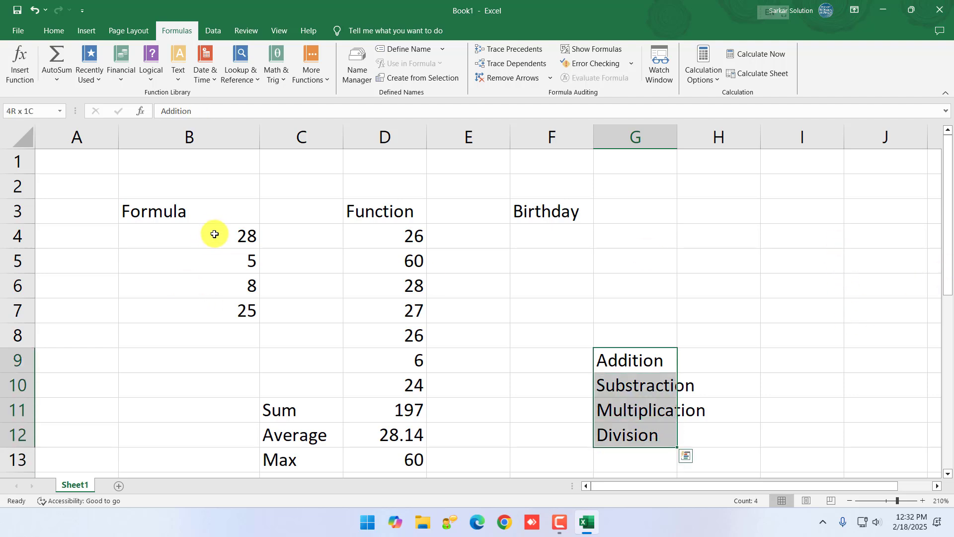
{"action": "left_click_drag", "start_coordinate": [212, 234], "coordinate": [225, 302]}
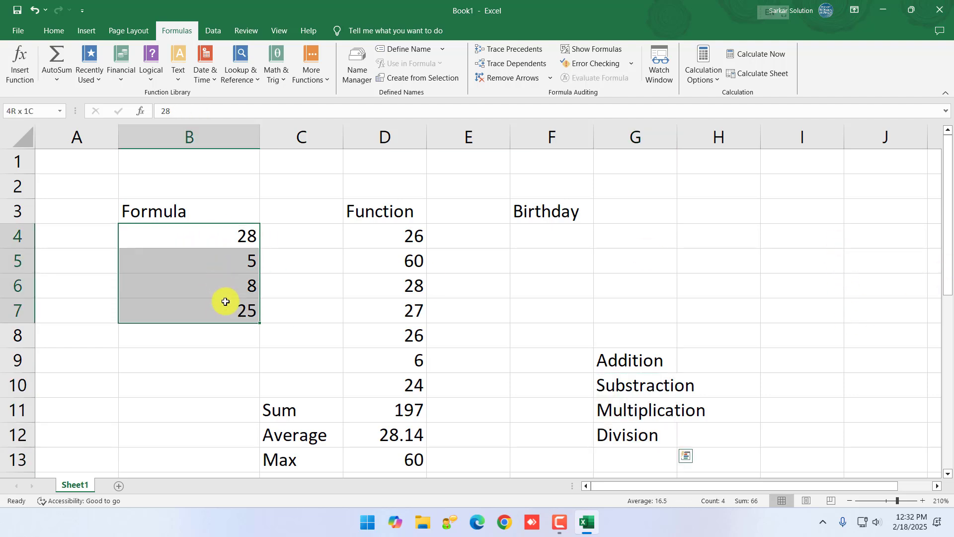
{"action": "left_click", "coordinate": [358, 328]}
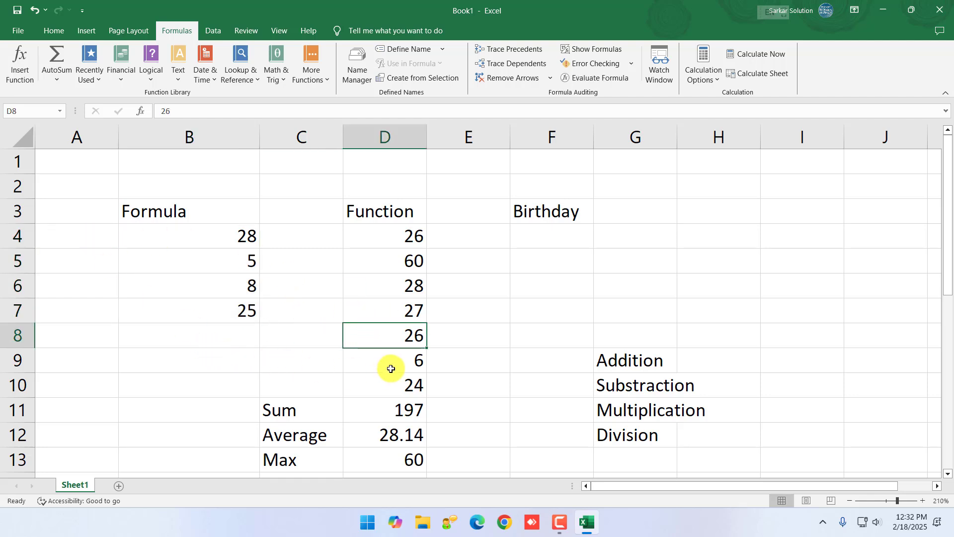
{"action": "left_click", "coordinate": [100, 338]}
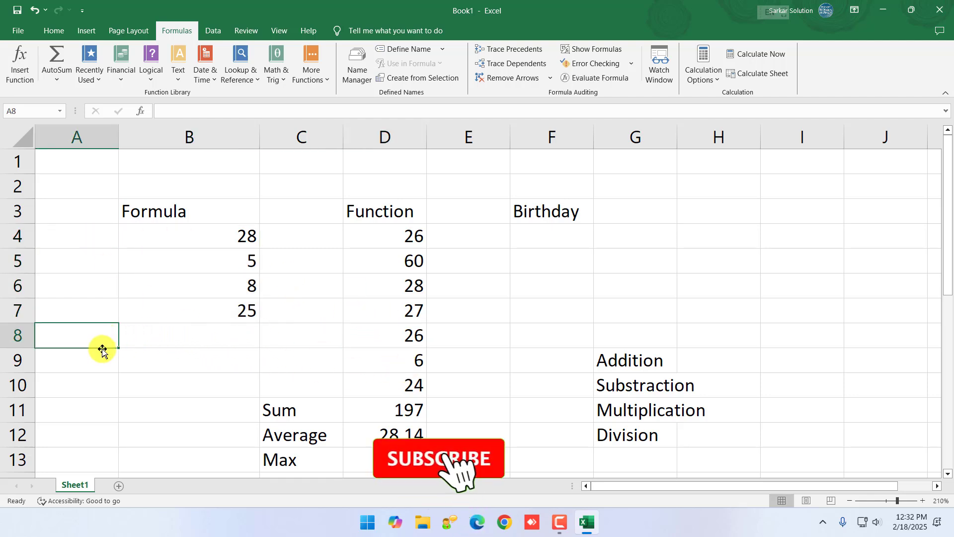
{"action": "left_click", "coordinate": [99, 360]}
{"action": "left_click", "coordinate": [101, 390]}
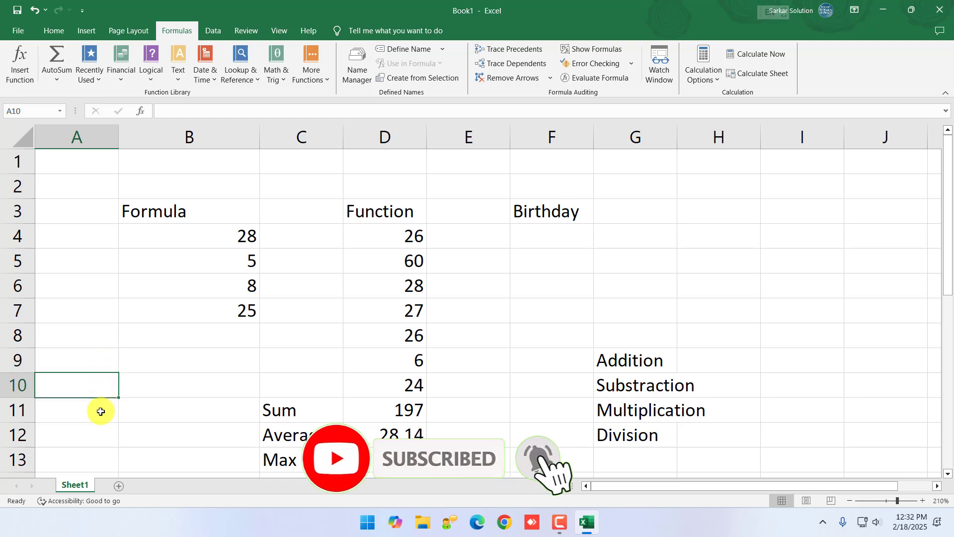
{"action": "left_click", "coordinate": [100, 411]}
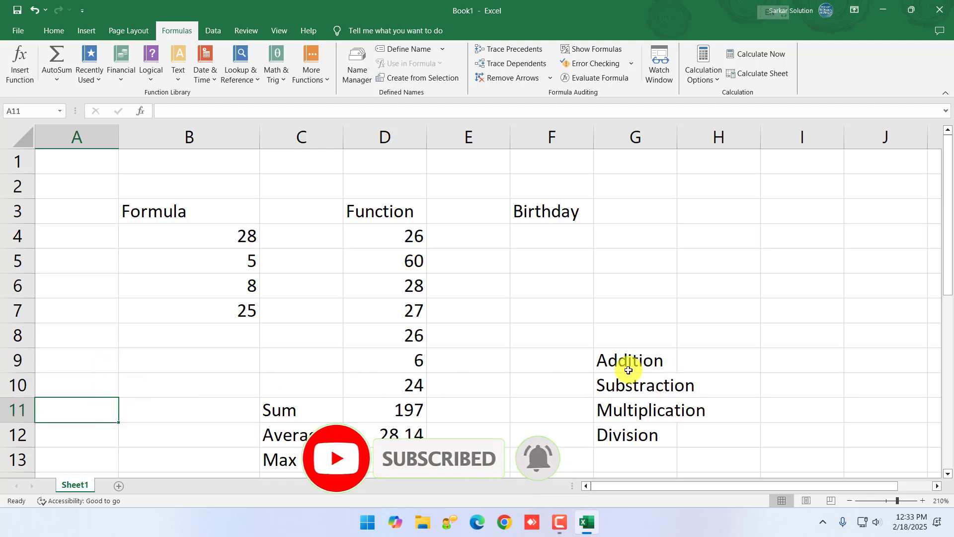
Look over the operation names again, plus the Function column's numbers, its summary rows and the Today and Now rows
{"action": "left_click_drag", "start_coordinate": [631, 366], "coordinate": [638, 433]}
{"action": "left_click_drag", "start_coordinate": [400, 248], "coordinate": [398, 286]}
{"action": "scroll", "coordinate": [360, 359], "scroll_direction": "down", "scroll_amount": 2}
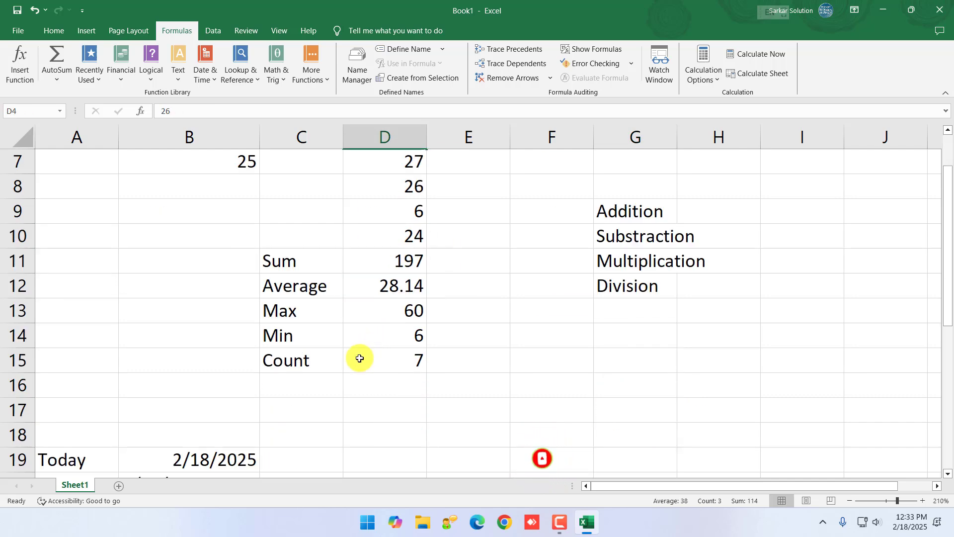
{"action": "scroll", "coordinate": [79, 375], "scroll_direction": "down", "scroll_amount": 2}
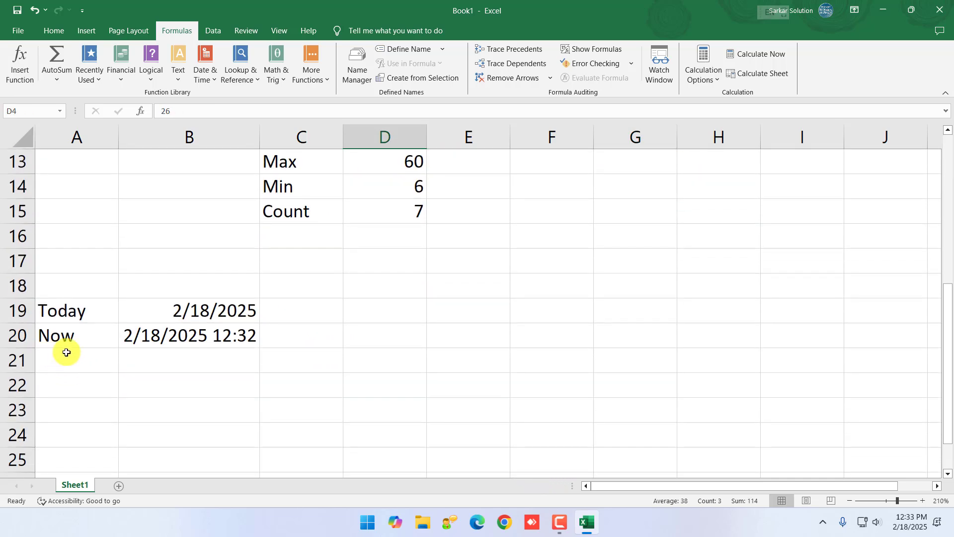
{"action": "scroll", "coordinate": [136, 324], "scroll_direction": "up", "scroll_amount": 4}
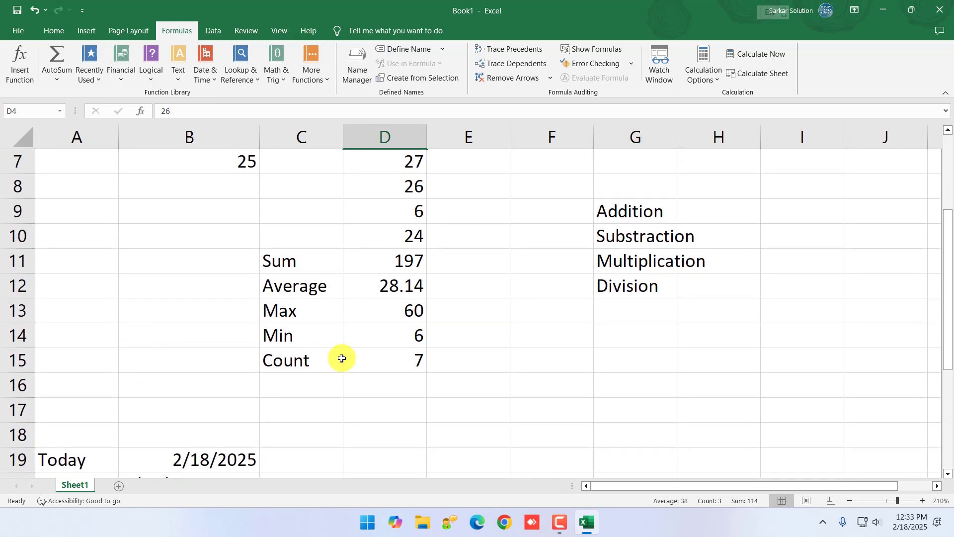